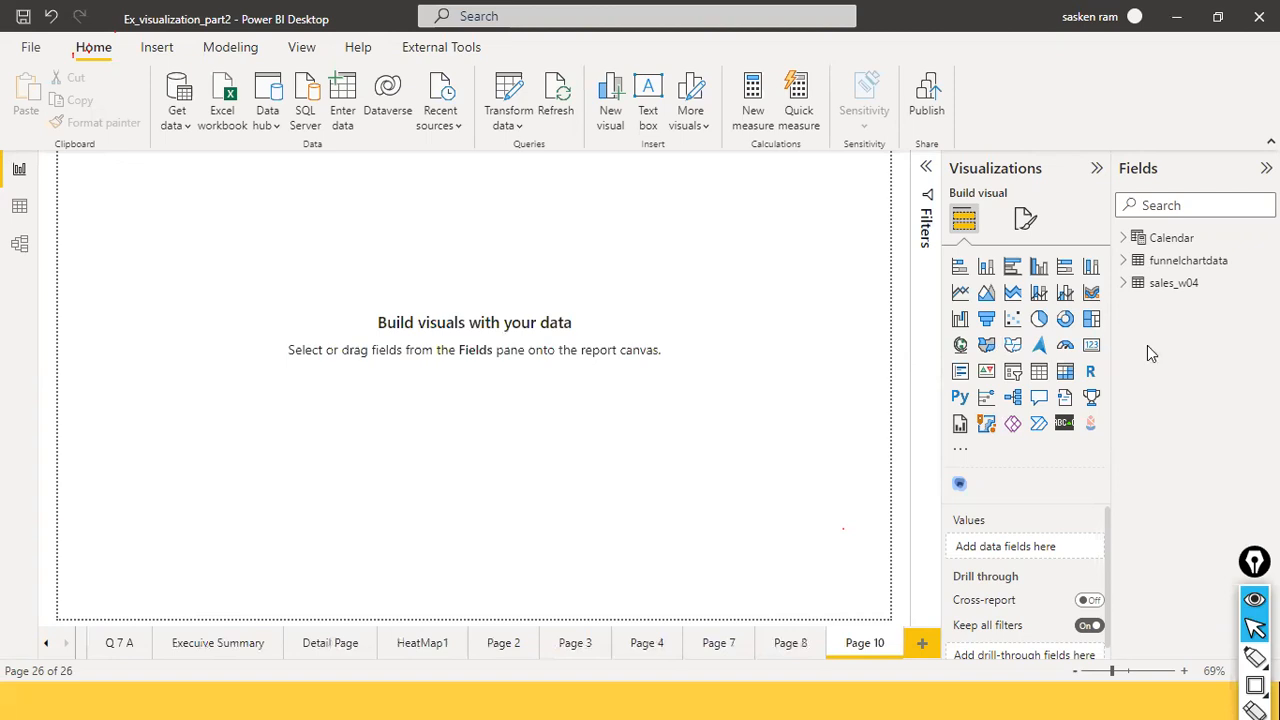
# Add an empty treemap to Page 10, enlarge it in both directions and place it near the middle of the page
pyautogui.click(1092, 320)
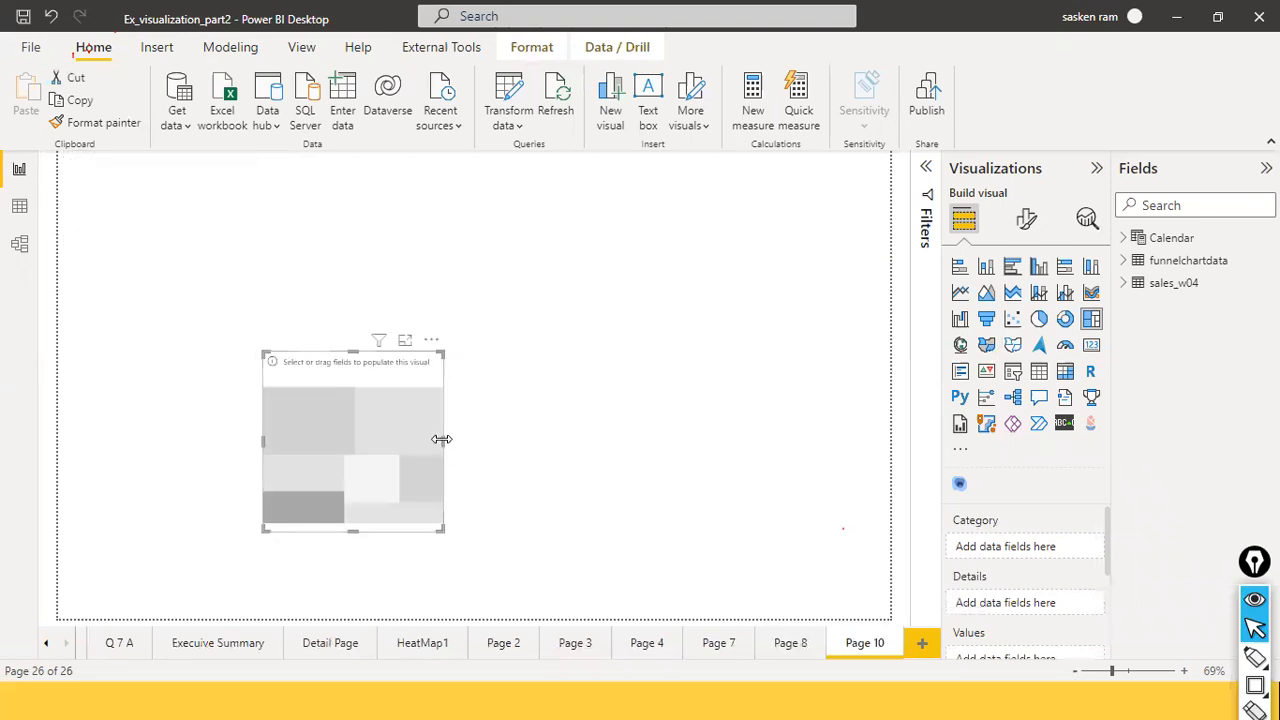
pyautogui.moveTo(447, 449); pyautogui.dragTo(639, 450)
pyautogui.moveTo(511, 351); pyautogui.dragTo(457, 256)
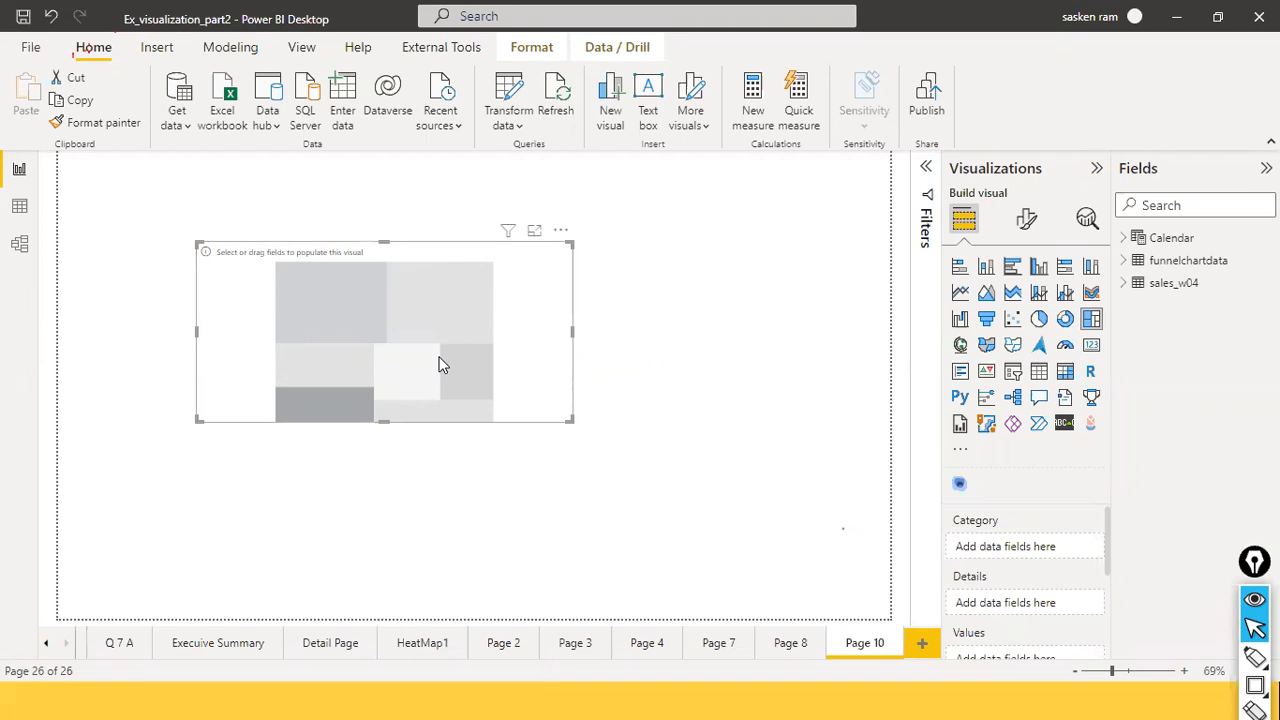
pyautogui.moveTo(387, 422); pyautogui.dragTo(390, 503)
pyautogui.click(570, 371)
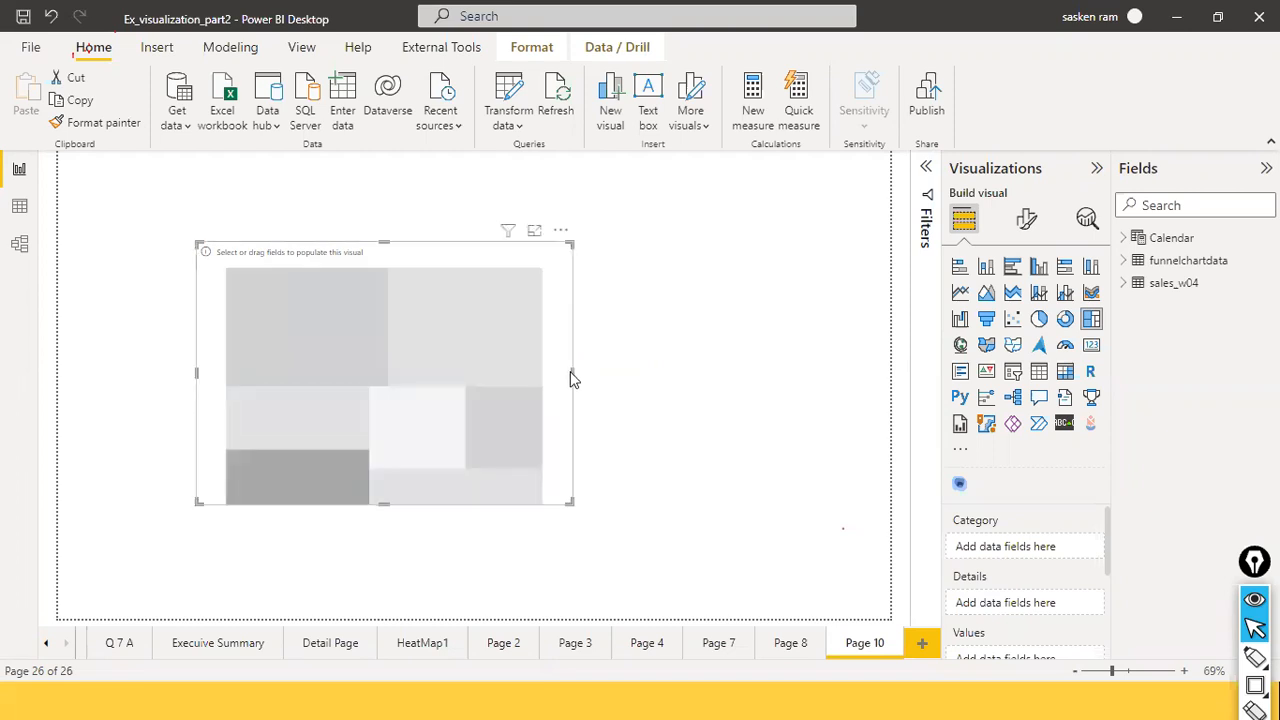
pyautogui.moveTo(572, 373); pyautogui.dragTo(688, 381)
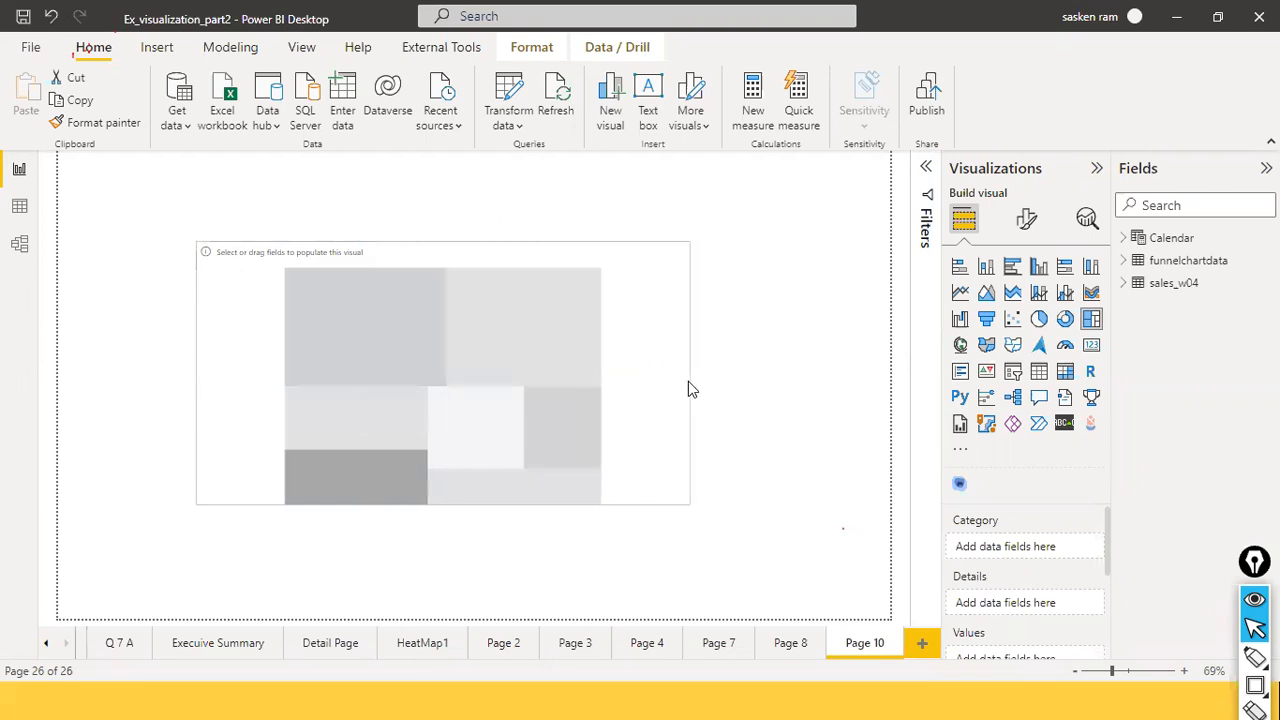
pyautogui.moveTo(662, 308); pyautogui.dragTo(634, 294)
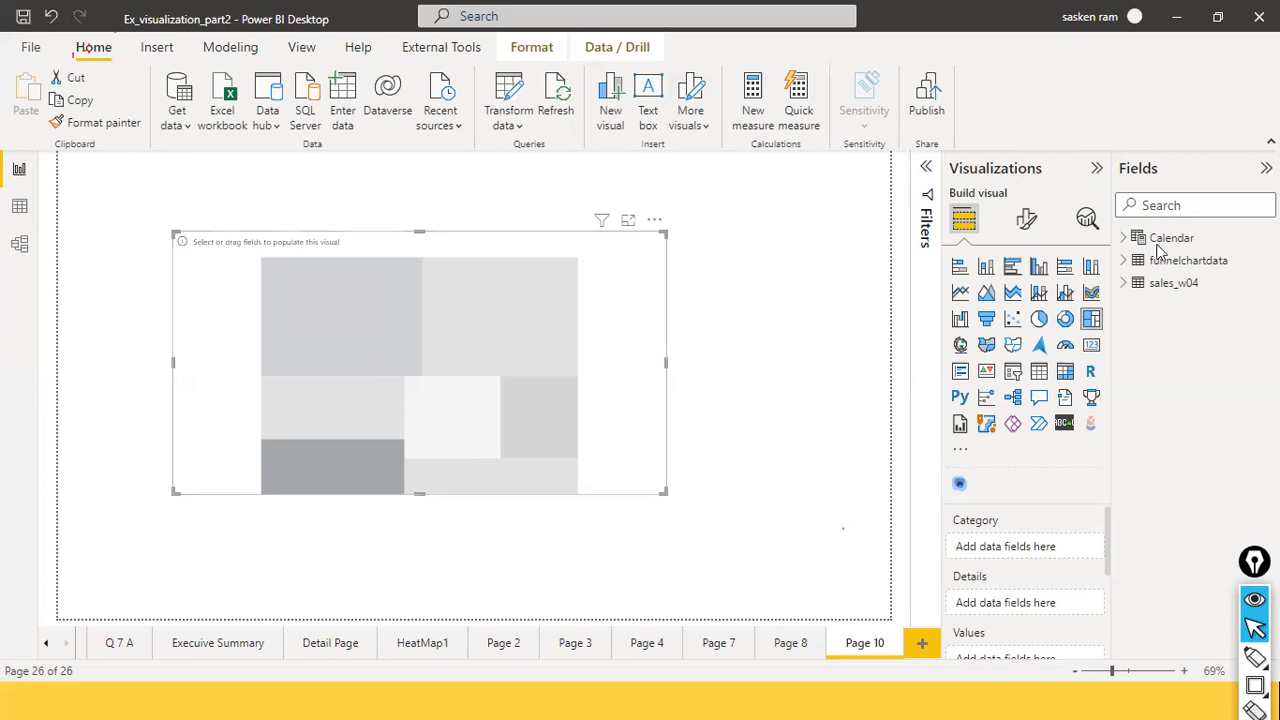
# Assign the Category field from the sales_w04 table as the treemap's category
pyautogui.click(1125, 287)
pyautogui.click(1125, 287)
pyautogui.click(719, 322)
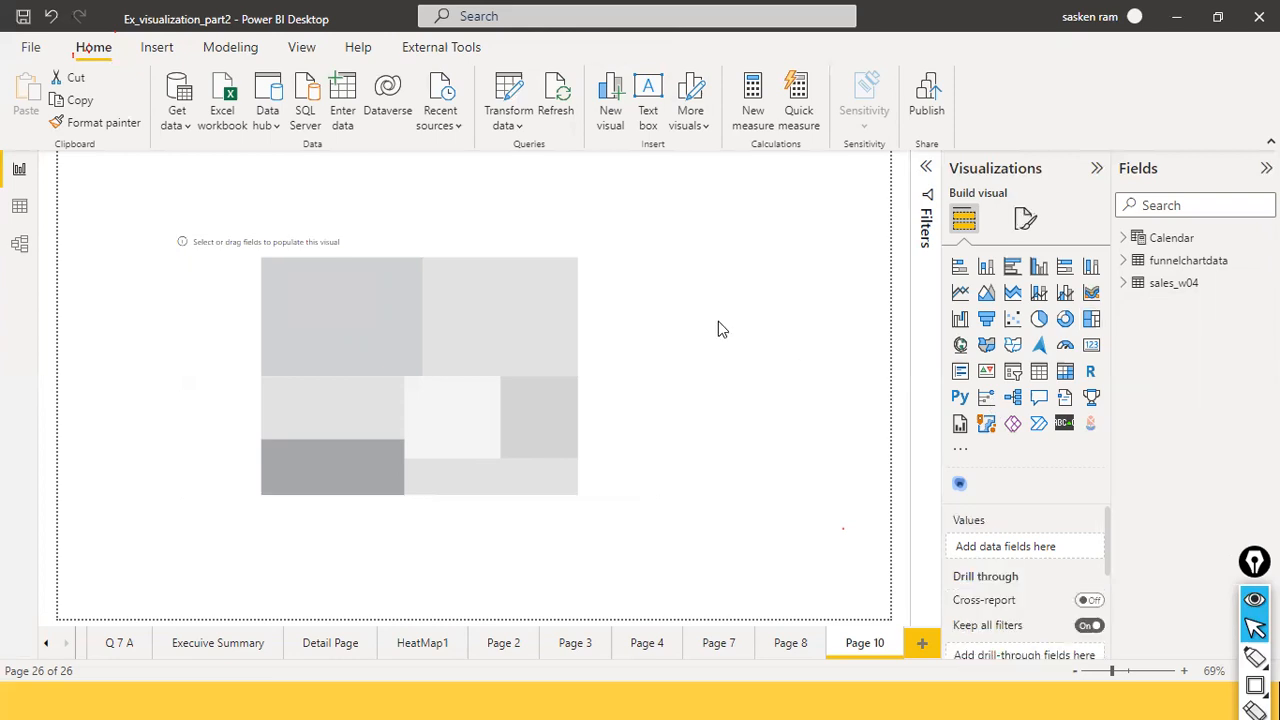
pyautogui.click(1127, 291)
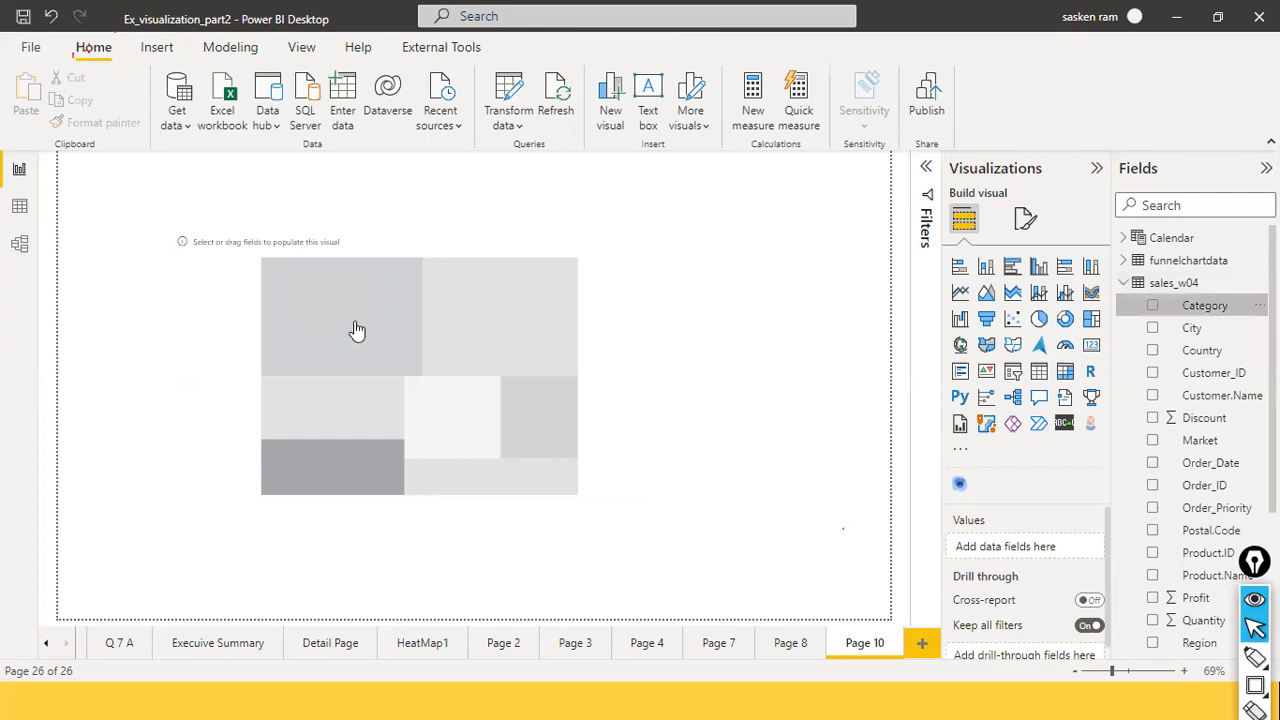
pyautogui.moveTo(1205, 307); pyautogui.dragTo(377, 290)
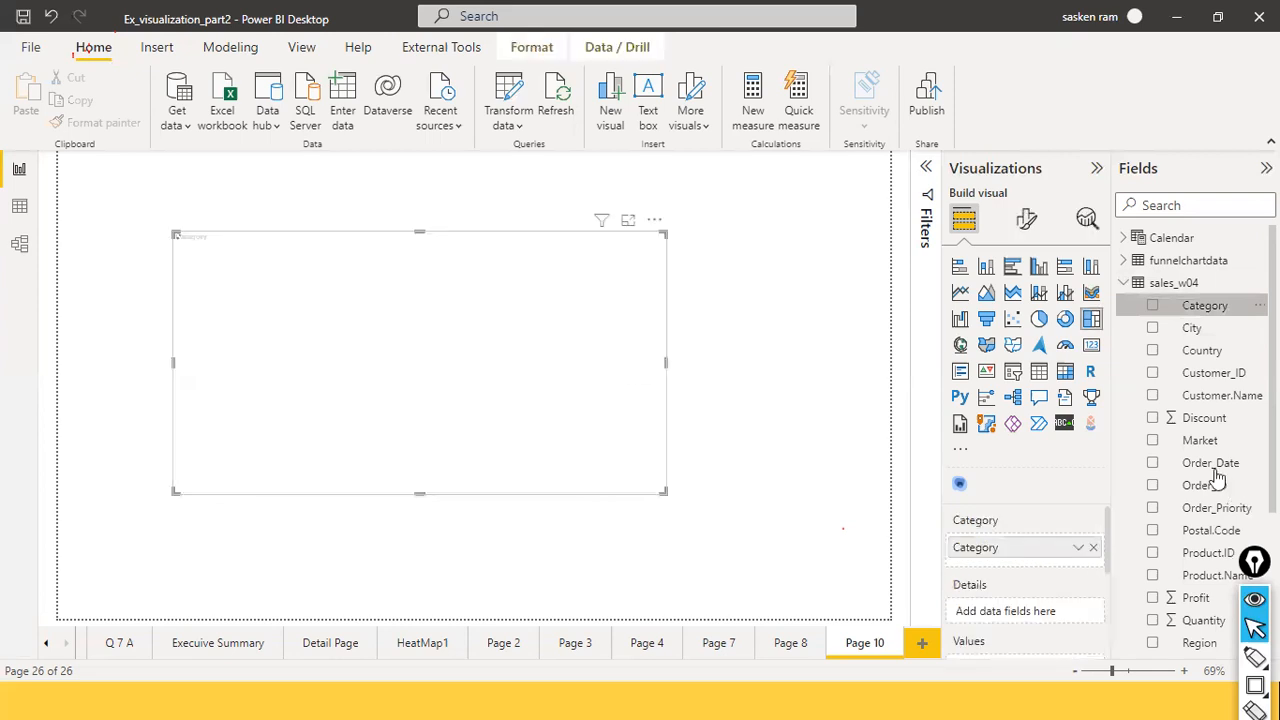
pyautogui.scroll(-3, 1215, 480)
pyautogui.moveTo(1205, 510); pyautogui.dragTo(428, 379)
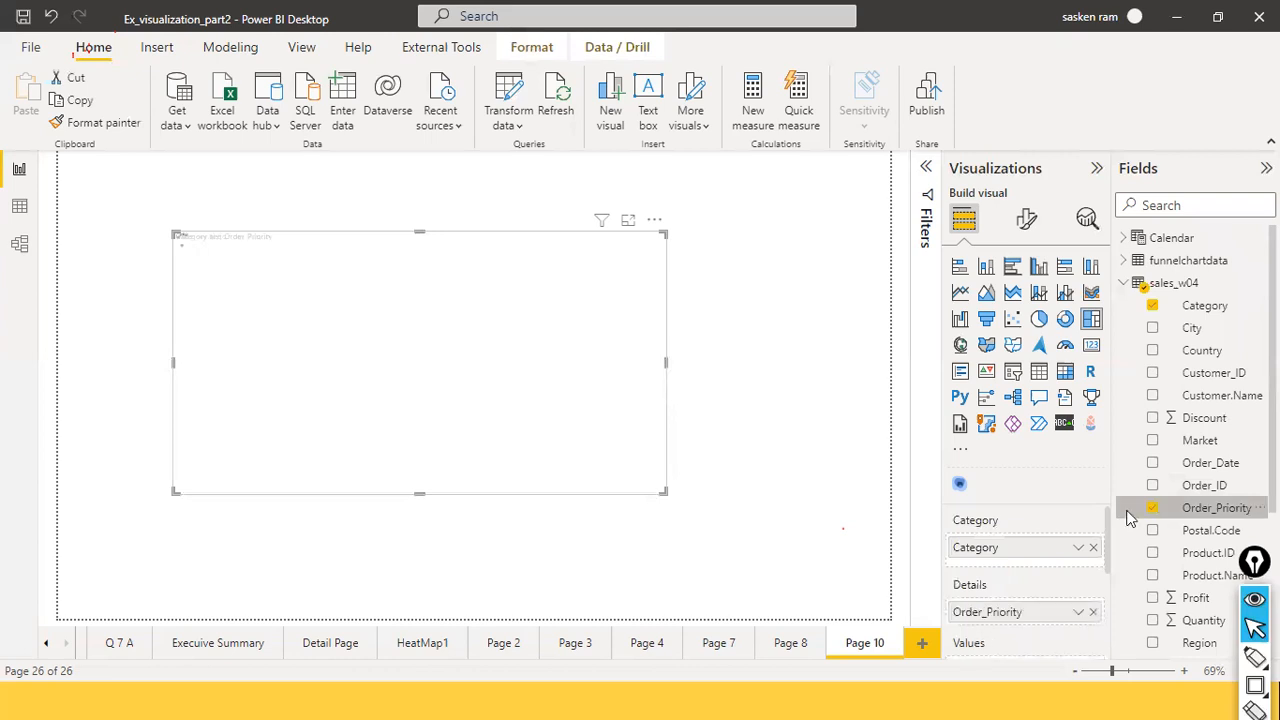
pyautogui.click(1153, 508)
# Add the Sales field from sales_w04 as the treemap's values
pyautogui.scroll(-3, 1183, 638)
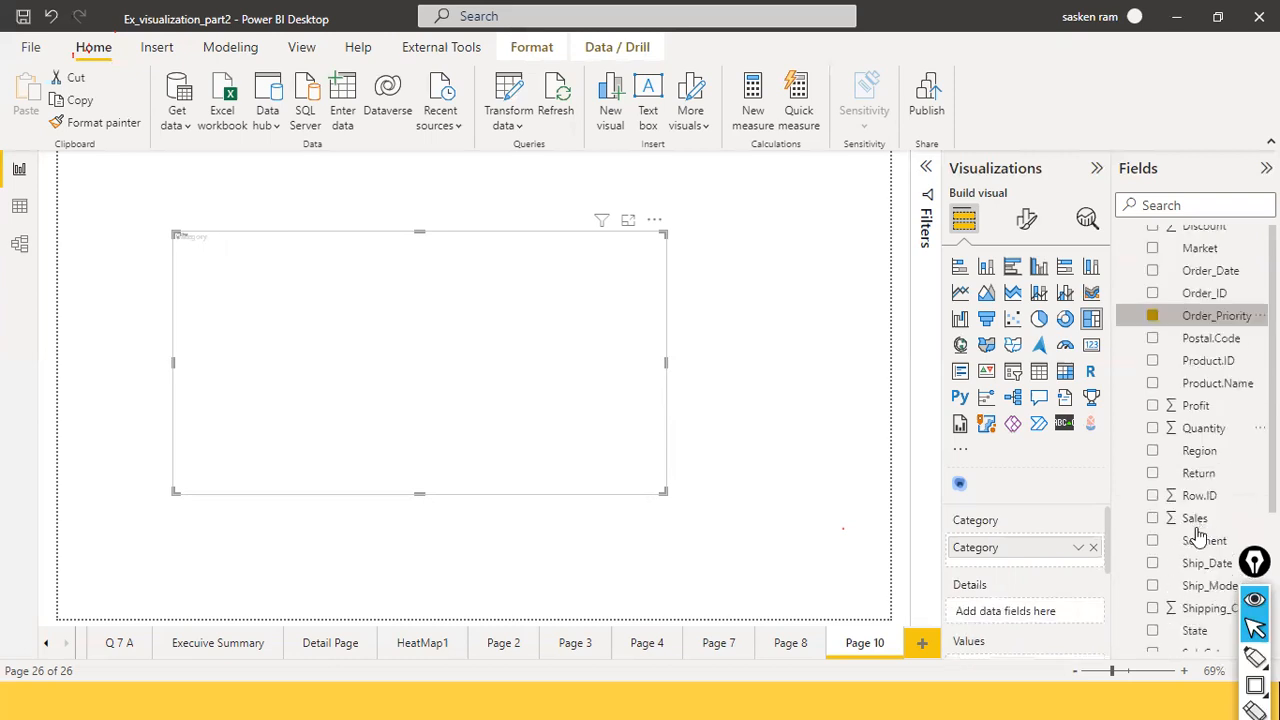
pyautogui.scroll(3, 1195, 530)
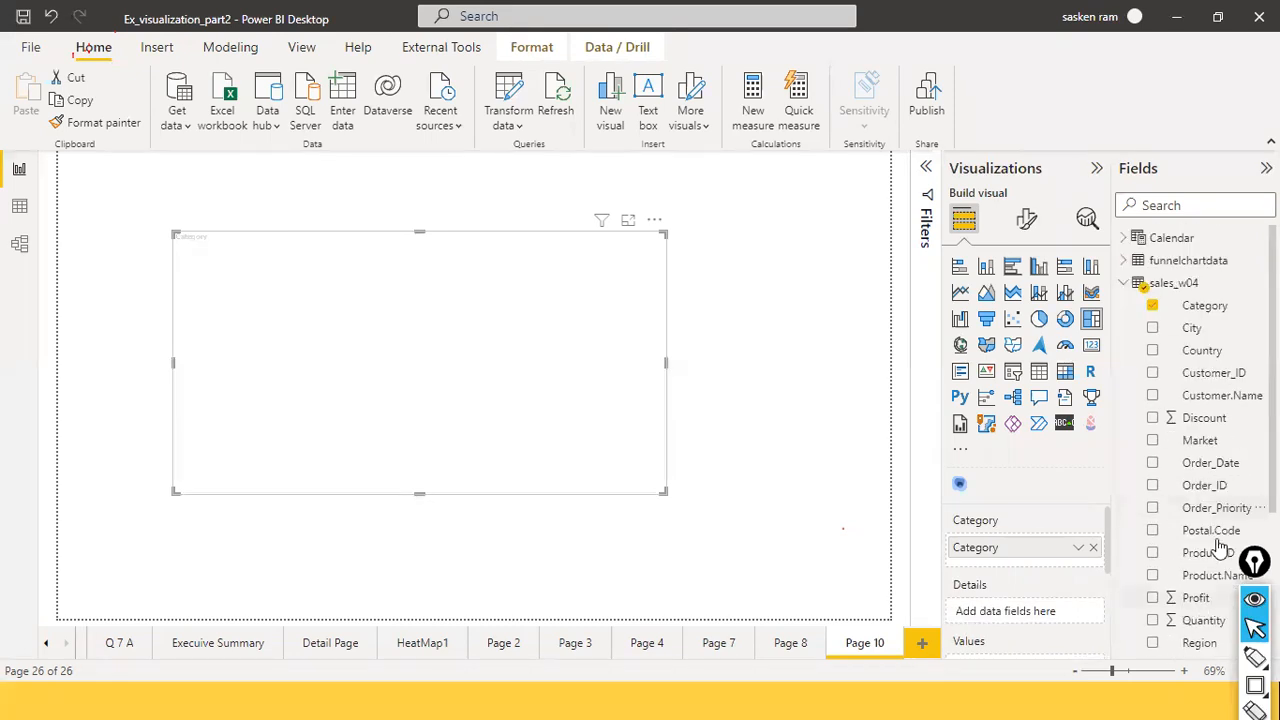
pyautogui.scroll(-3, 1210, 545)
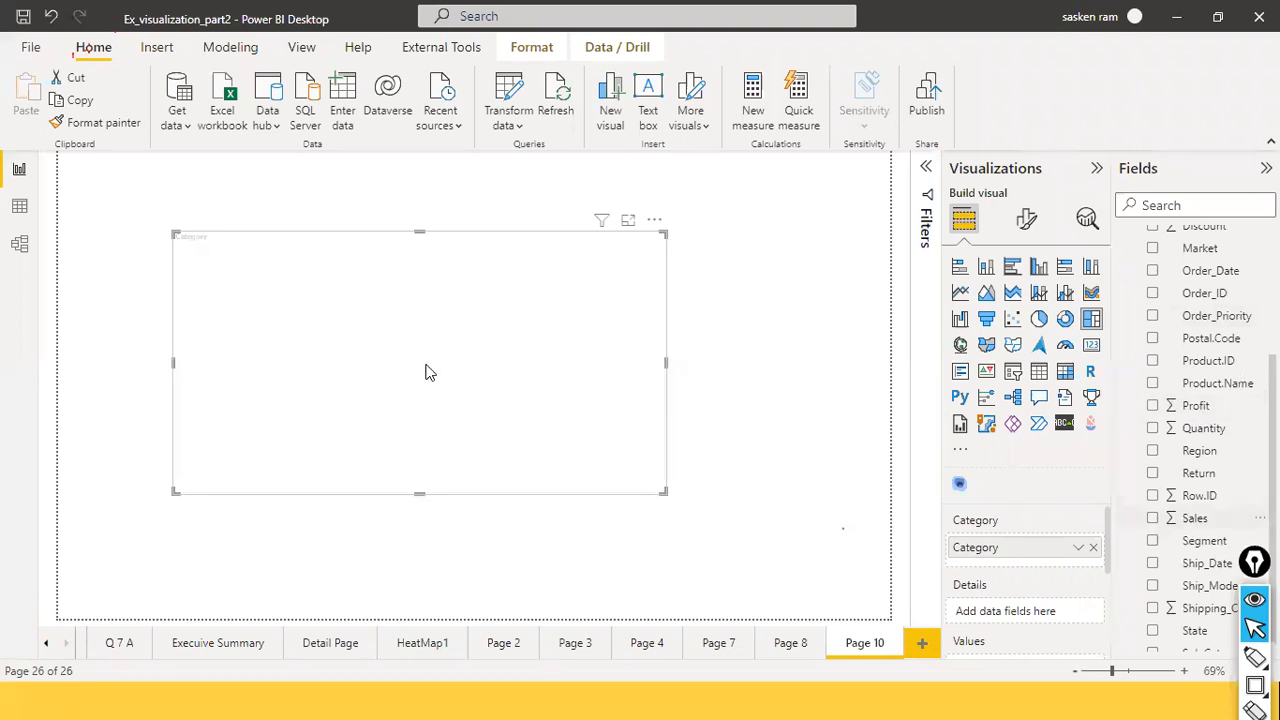
pyautogui.moveTo(1182, 518); pyautogui.dragTo(529, 398)
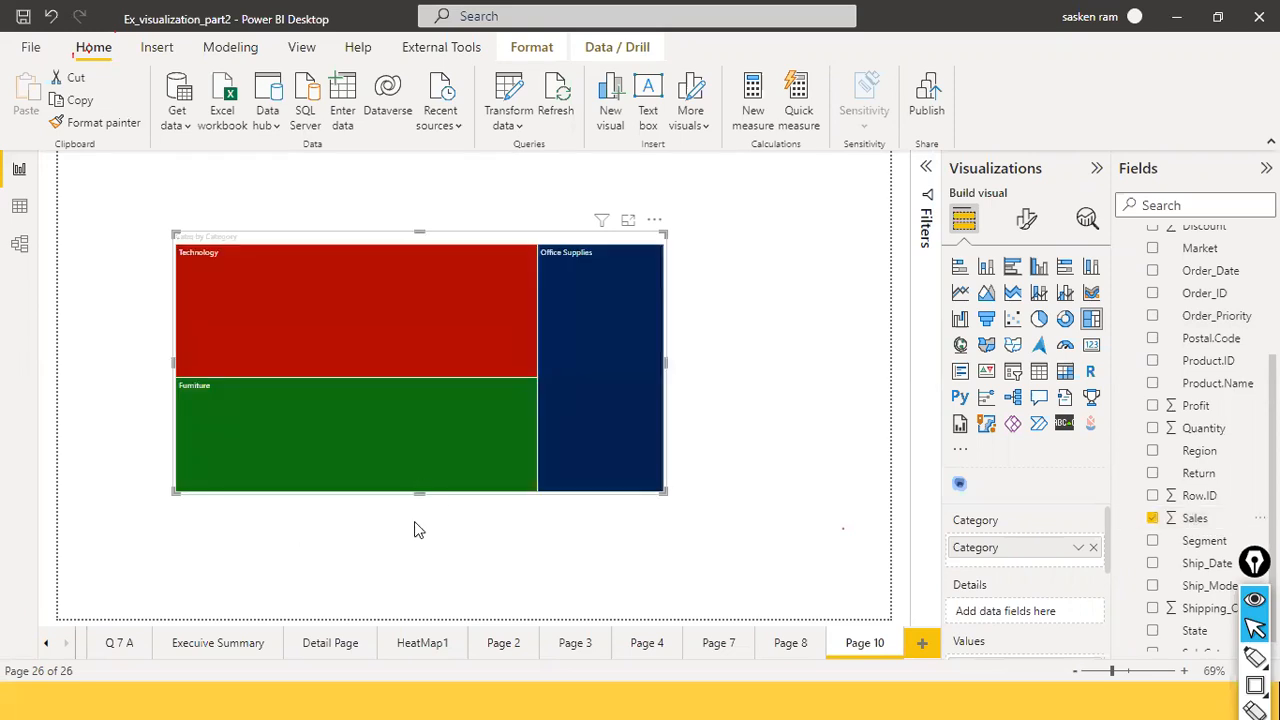
# Enlarge the Sales by Category treemap and shift it slightly toward the page's left edge
pyautogui.moveTo(666, 386); pyautogui.dragTo(774, 391)
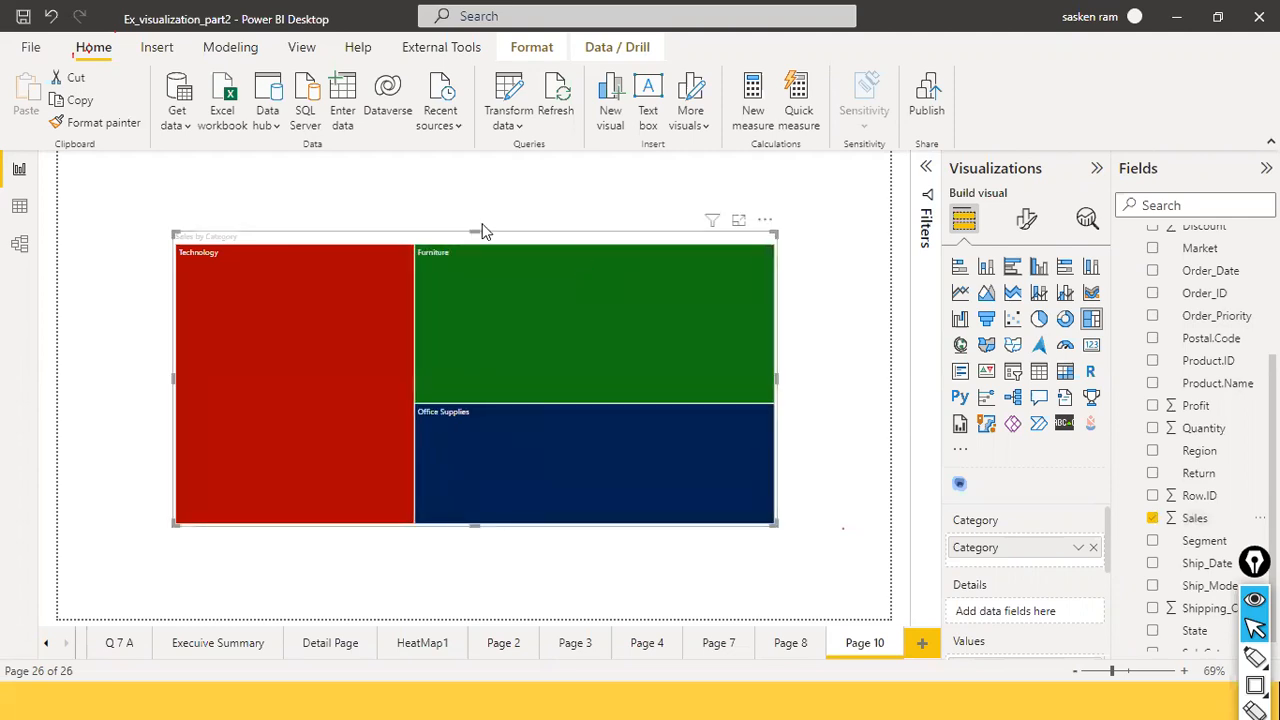
pyautogui.moveTo(566, 235); pyautogui.dragTo(543, 241)
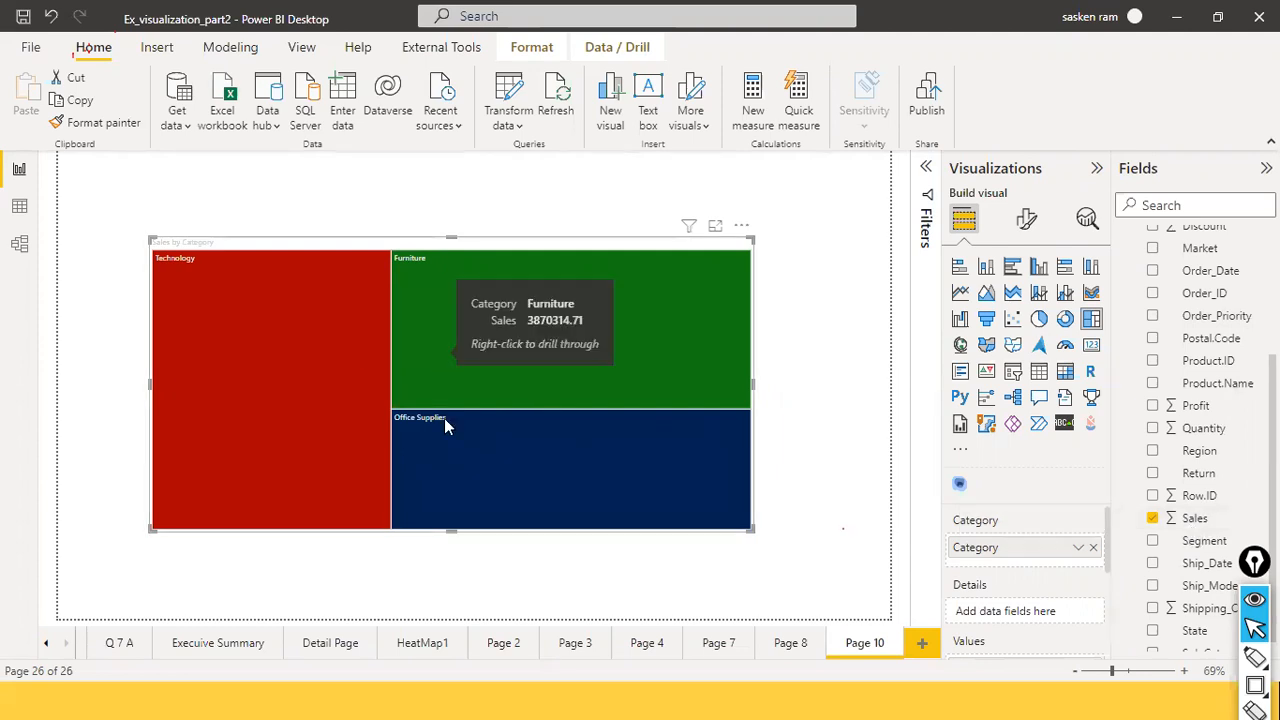
pyautogui.moveTo(445, 421)
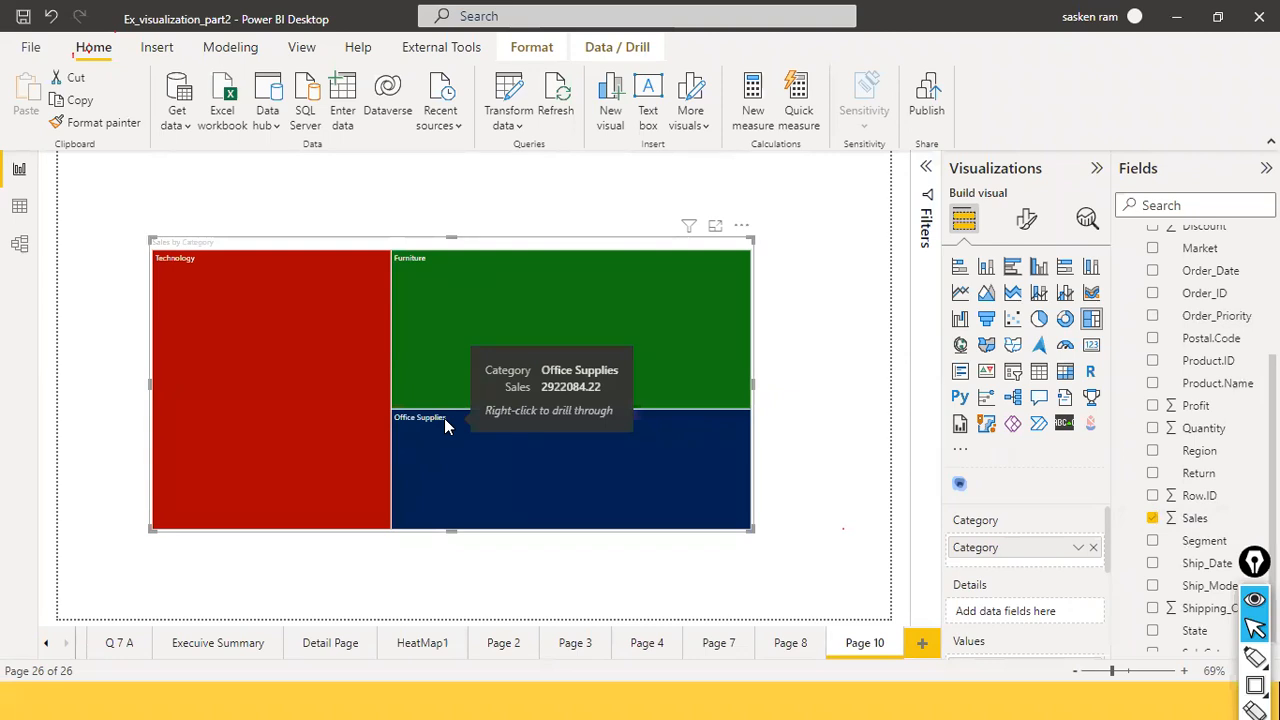
# Turn on data labels for the treemap
pyautogui.click(1022, 228)
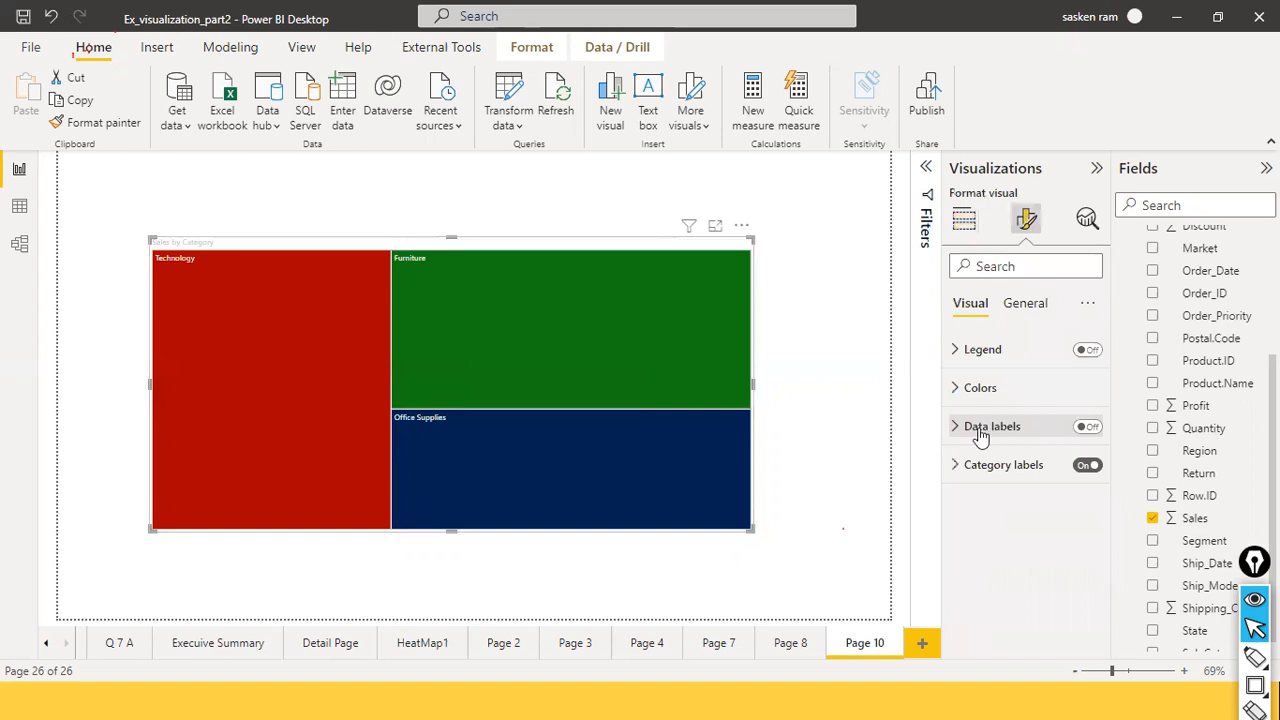
pyautogui.click(1095, 430)
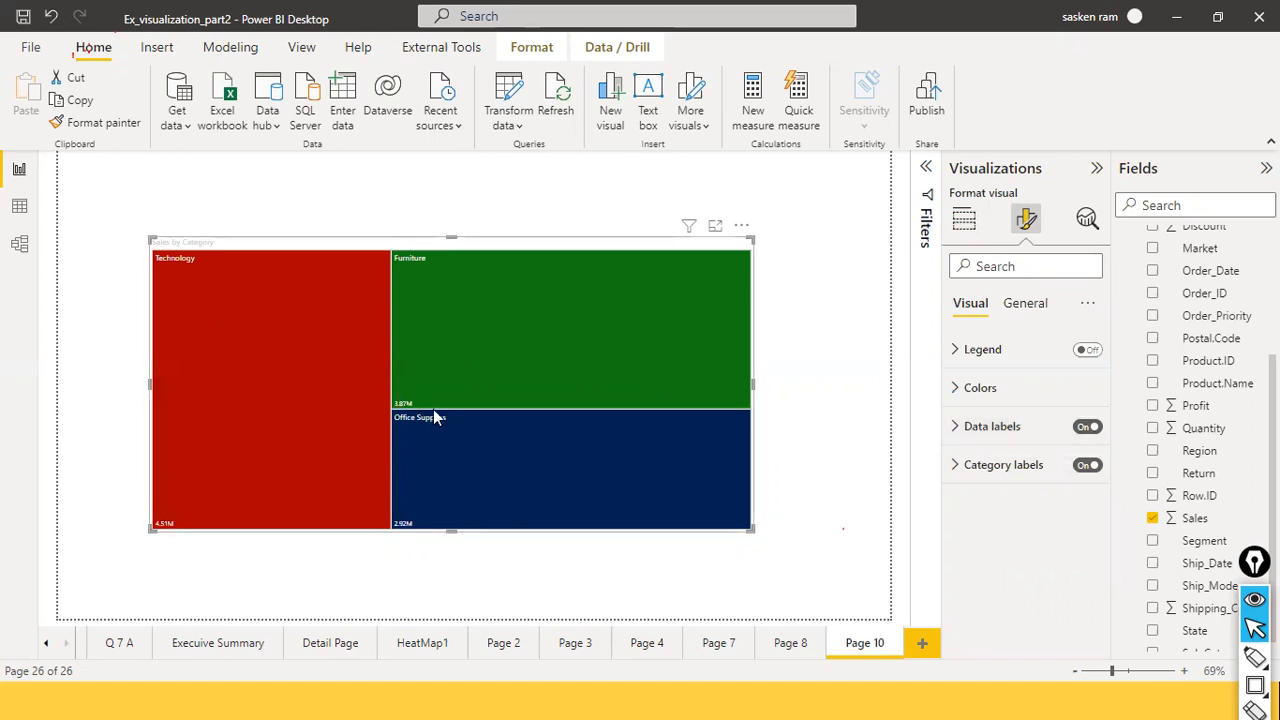
pyautogui.moveTo(411, 416)
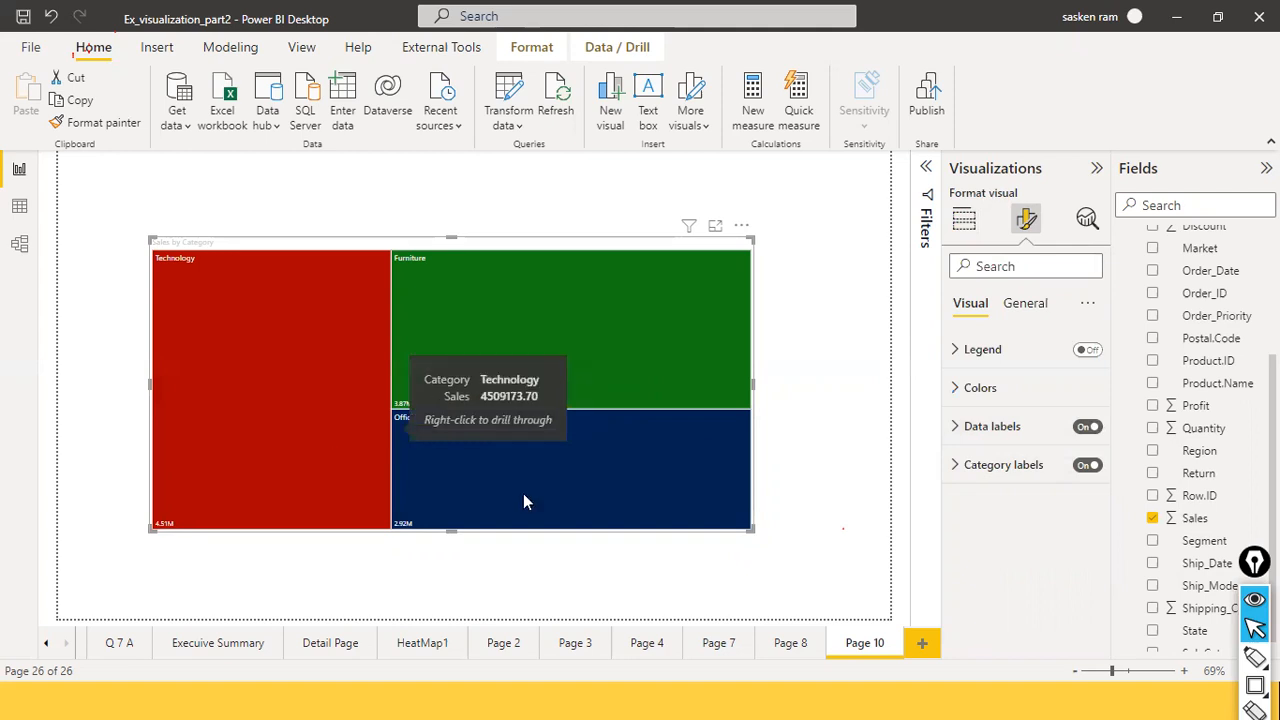
pyautogui.moveTo(524, 500)
# Move the treemap toward the page's upper-left area
pyautogui.moveTo(503, 266)
pyautogui.mouseDown()
pyautogui.moveTo(491, 236)
pyautogui.moveTo(495, 251)
pyautogui.mouseUp()
pyautogui.moveTo(523, 433); pyautogui.dragTo(529, 452)
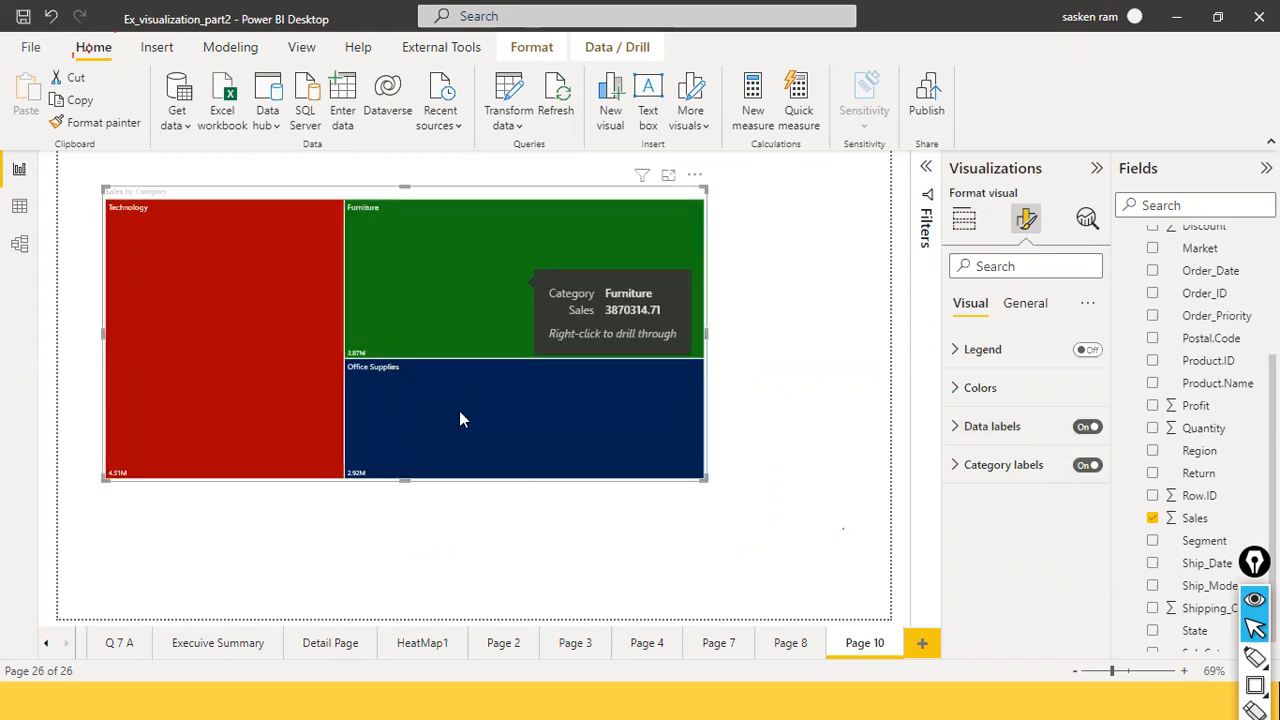
pyautogui.click(291, 350)
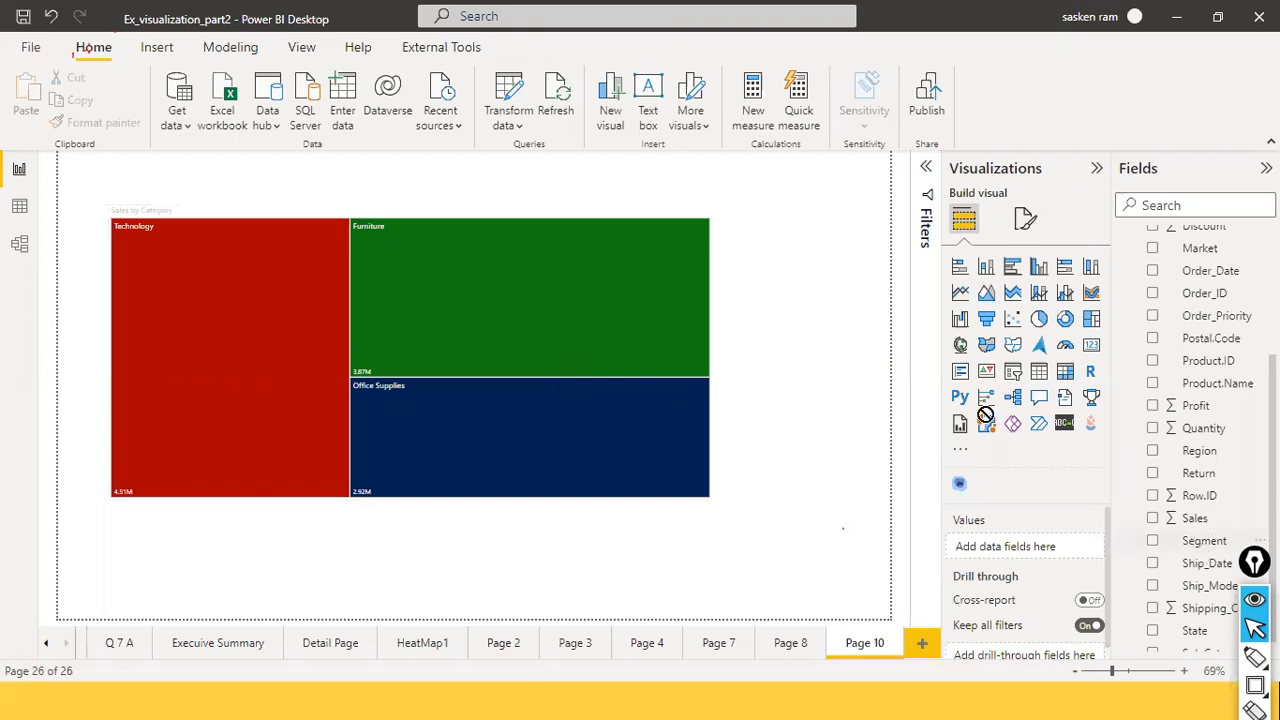
# Add the Segment field as the treemap's details and enlarge the visual across most of the page width
pyautogui.moveTo(1201, 552); pyautogui.dragTo(372, 297)
pyautogui.moveTo(296, 322); pyautogui.dragTo(297, 322)
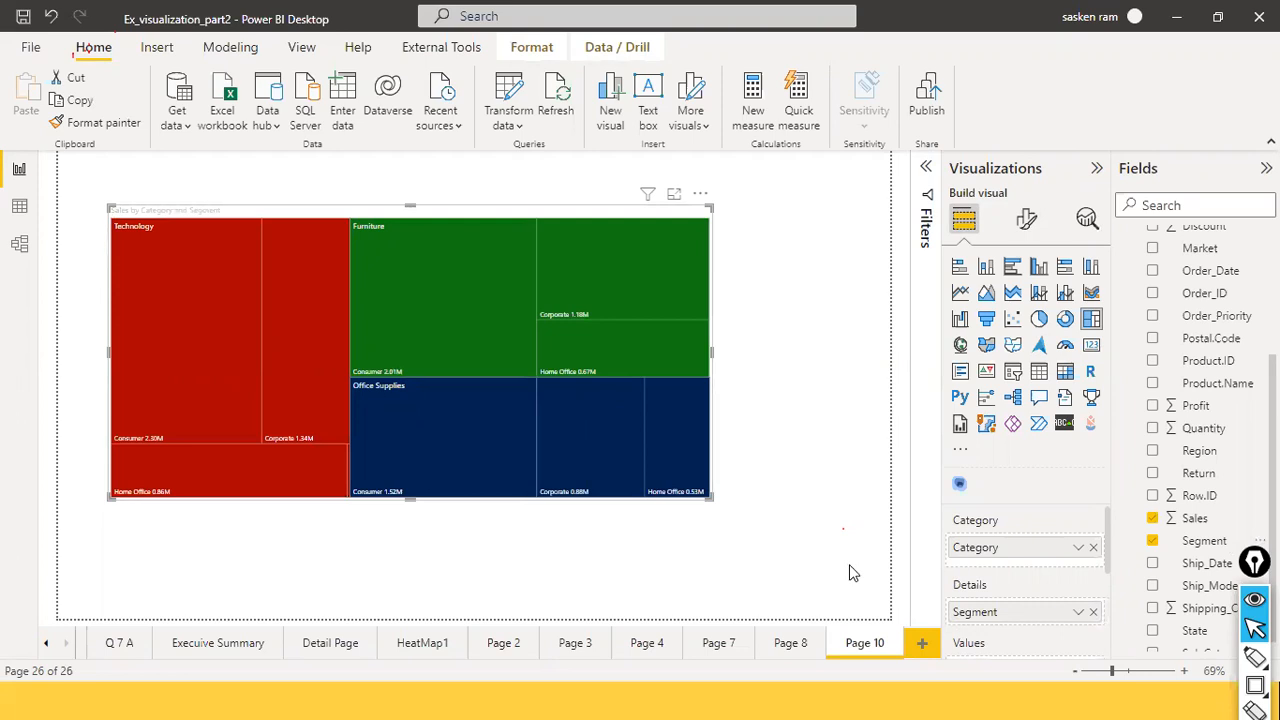
pyautogui.moveTo(711, 497); pyautogui.dragTo(851, 572)
pyautogui.moveTo(549, 208); pyautogui.dragTo(535, 173)
pyautogui.click(150, 285)
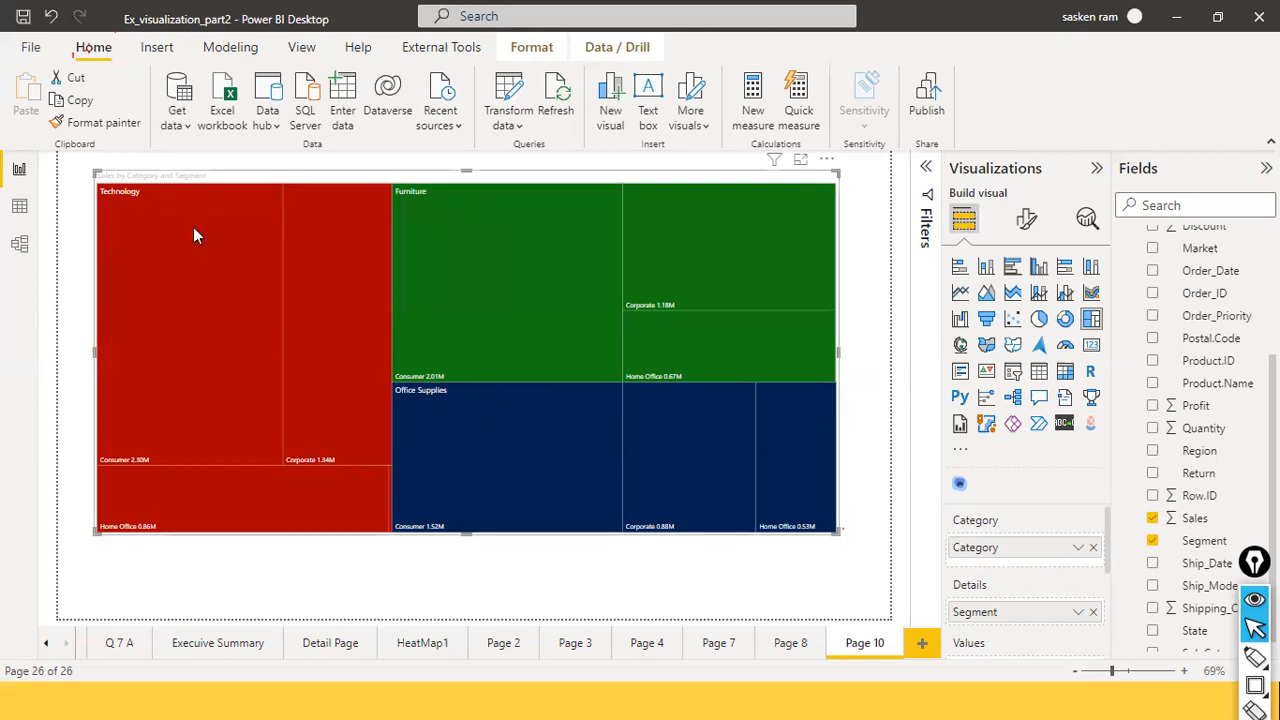
# Reposition the treemap slightly and stretch it until it fills nearly the whole page
pyautogui.moveTo(196, 236)
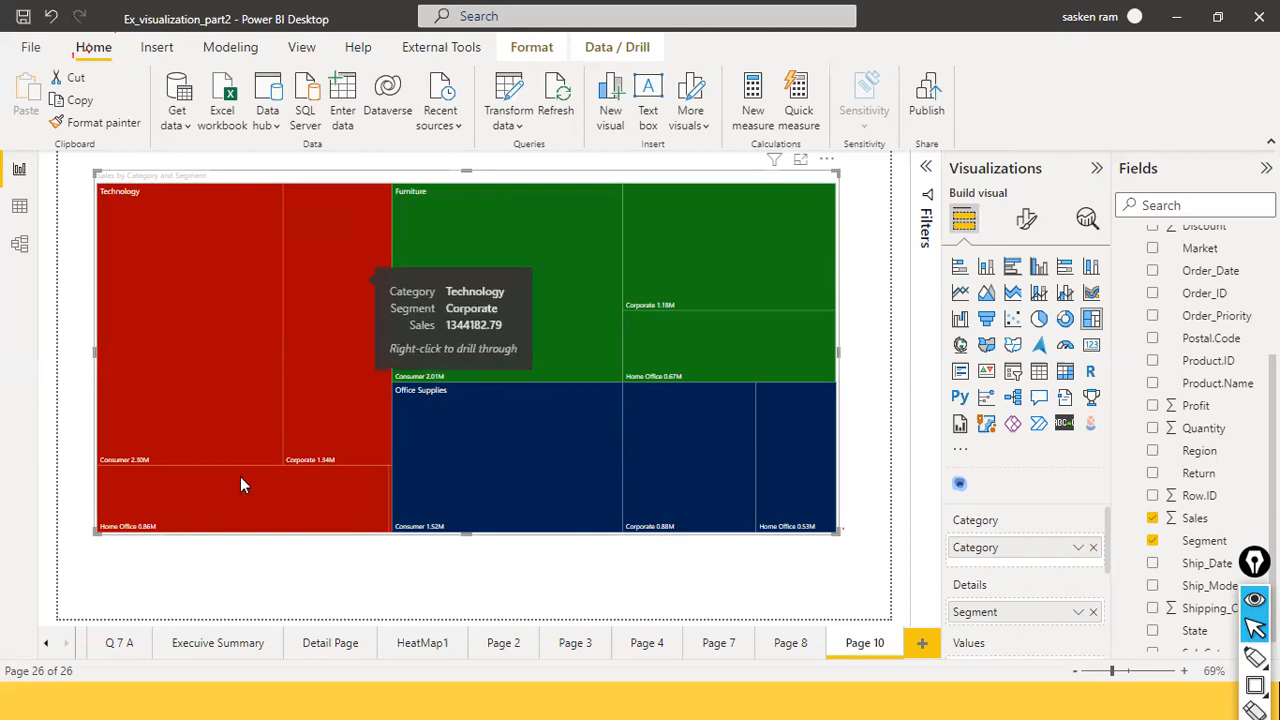
pyautogui.moveTo(557, 217)
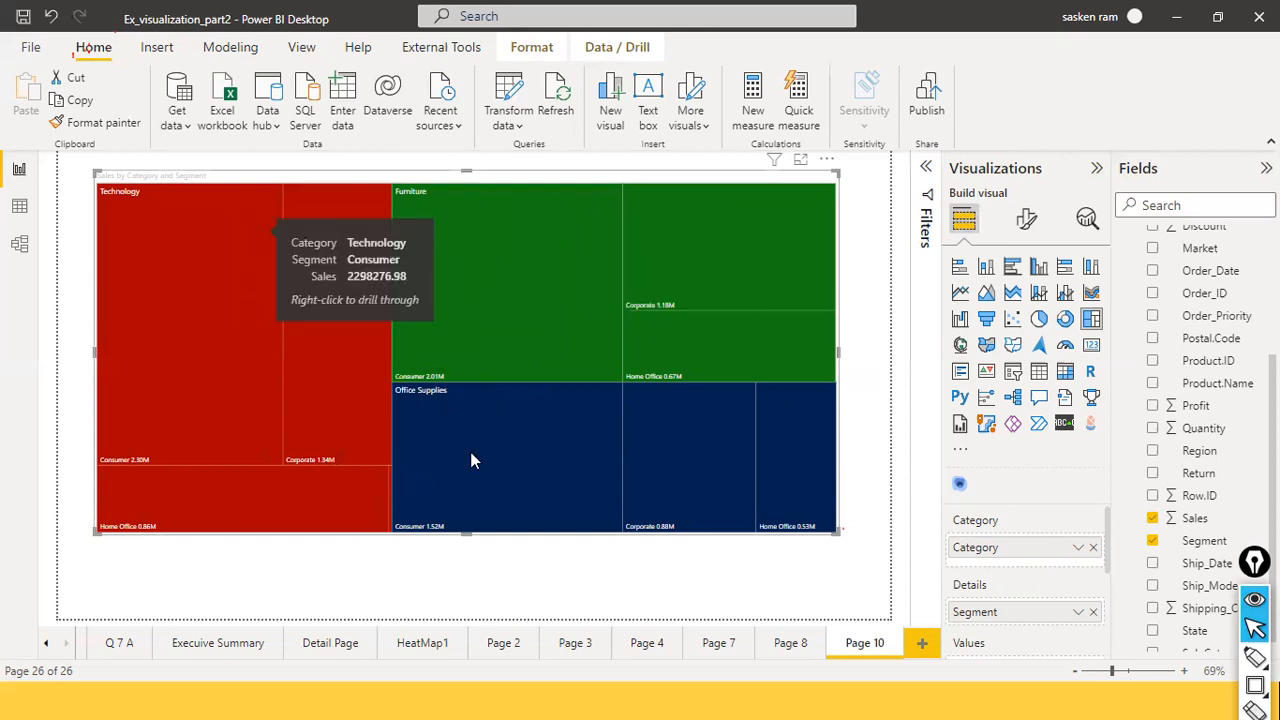
pyautogui.moveTo(472, 460)
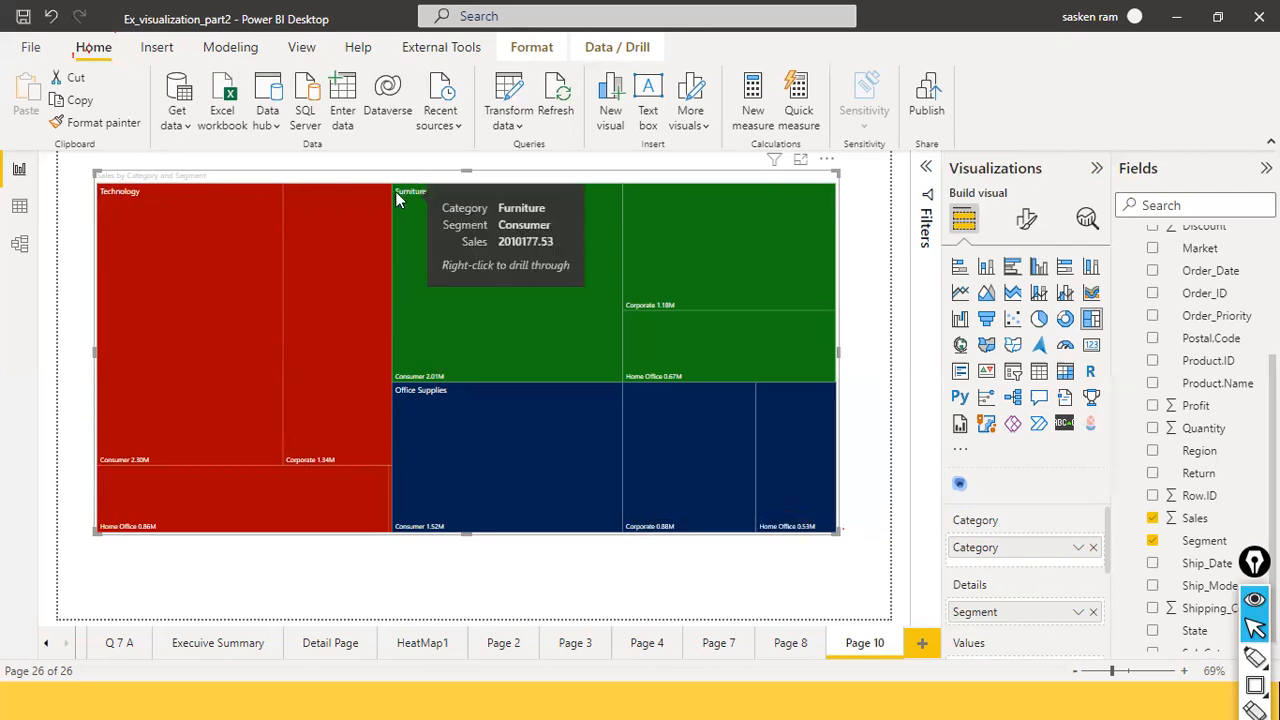
pyautogui.moveTo(396, 193); pyautogui.dragTo(390, 198)
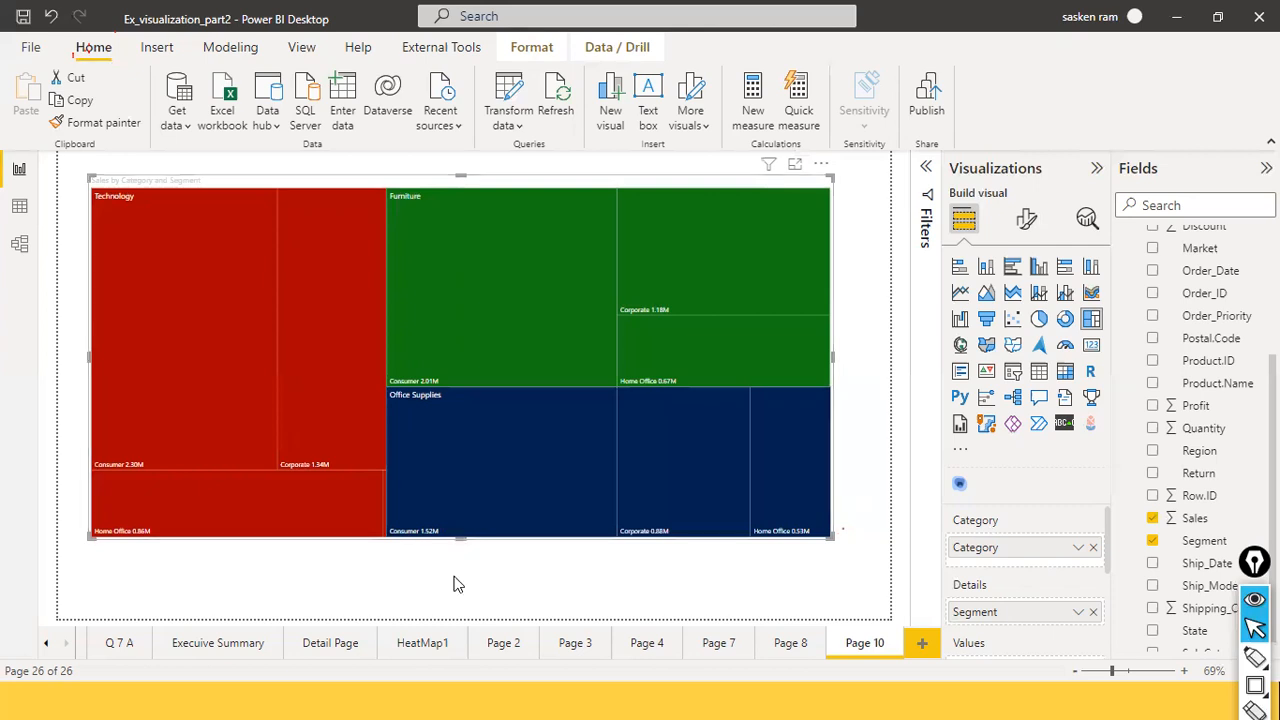
pyautogui.moveTo(459, 538); pyautogui.dragTo(454, 578)
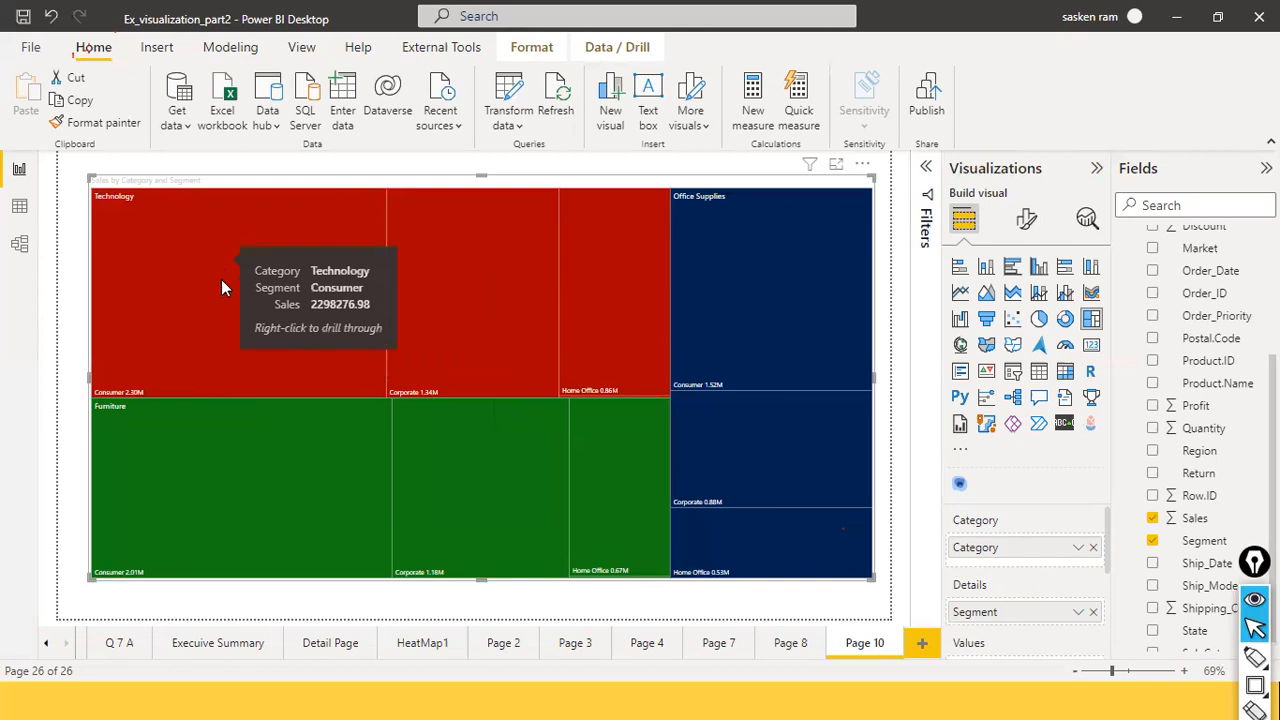
pyautogui.rightClick(300, 197)
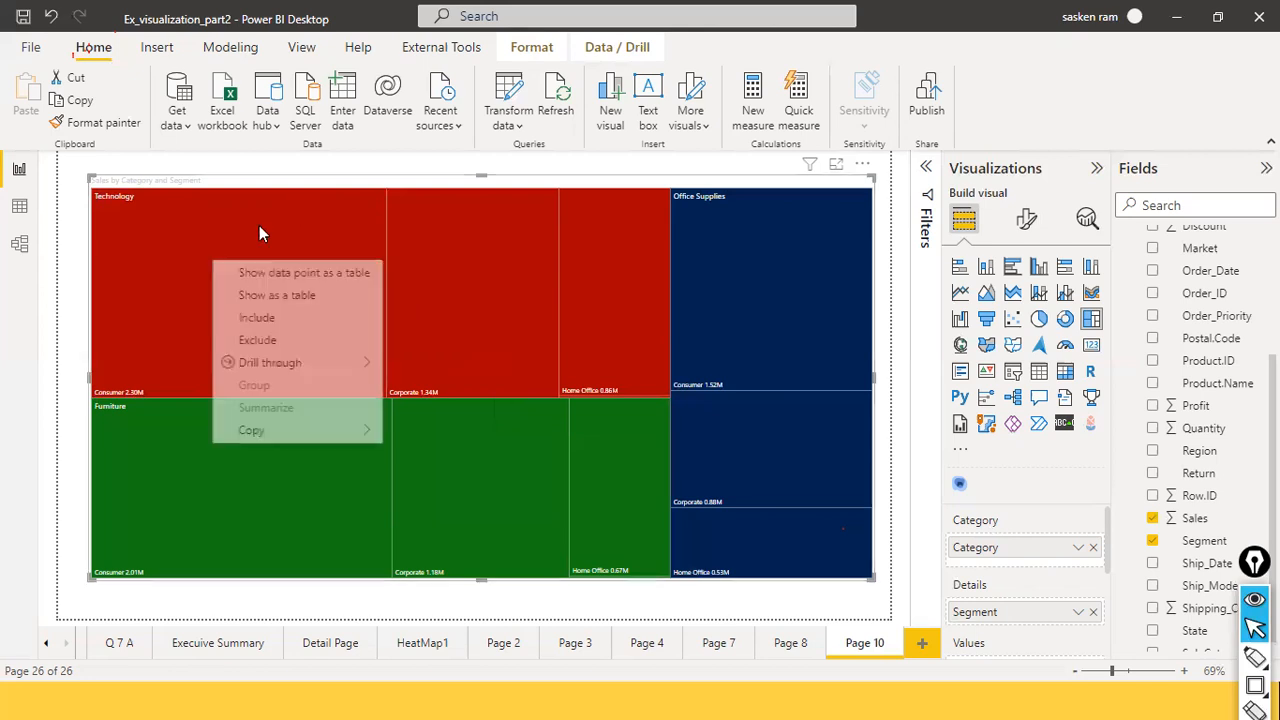
pyautogui.click(263, 173)
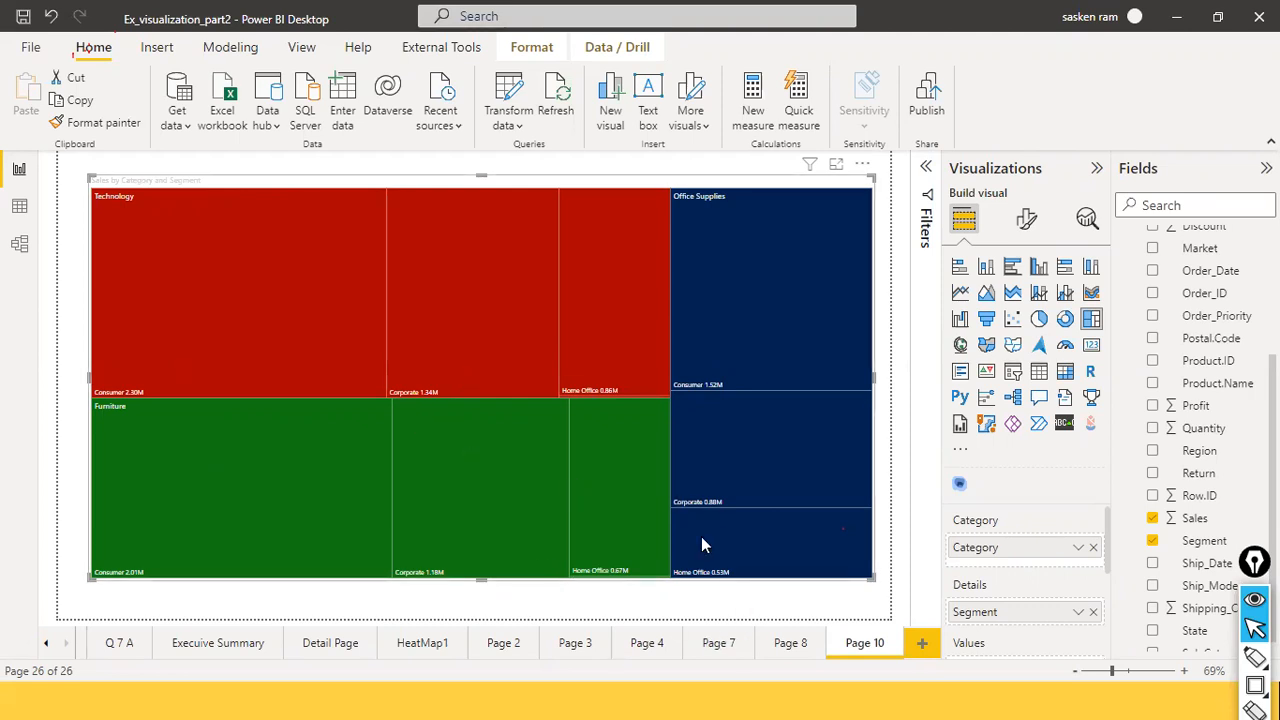
# Shrink the treemap to a small tile and place it near the page's left edge
pyautogui.moveTo(866, 578); pyautogui.dragTo(209, 323)
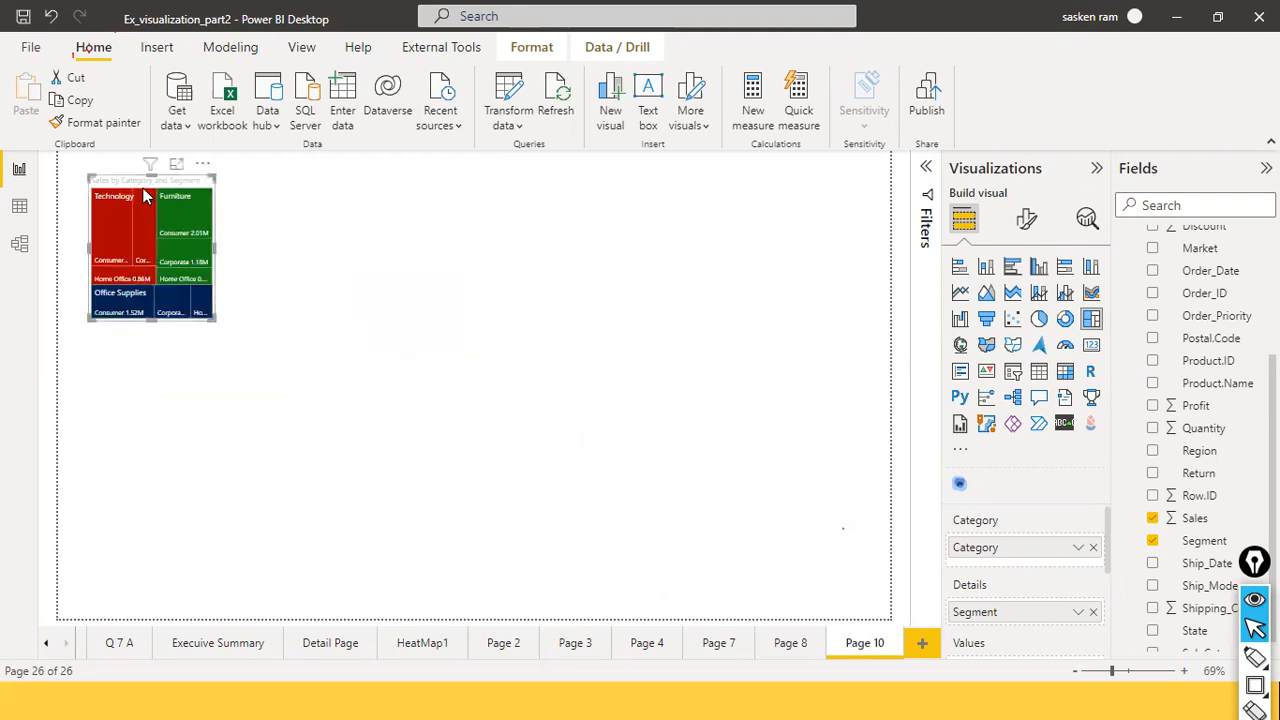
pyautogui.moveTo(130, 182); pyautogui.dragTo(150, 265)
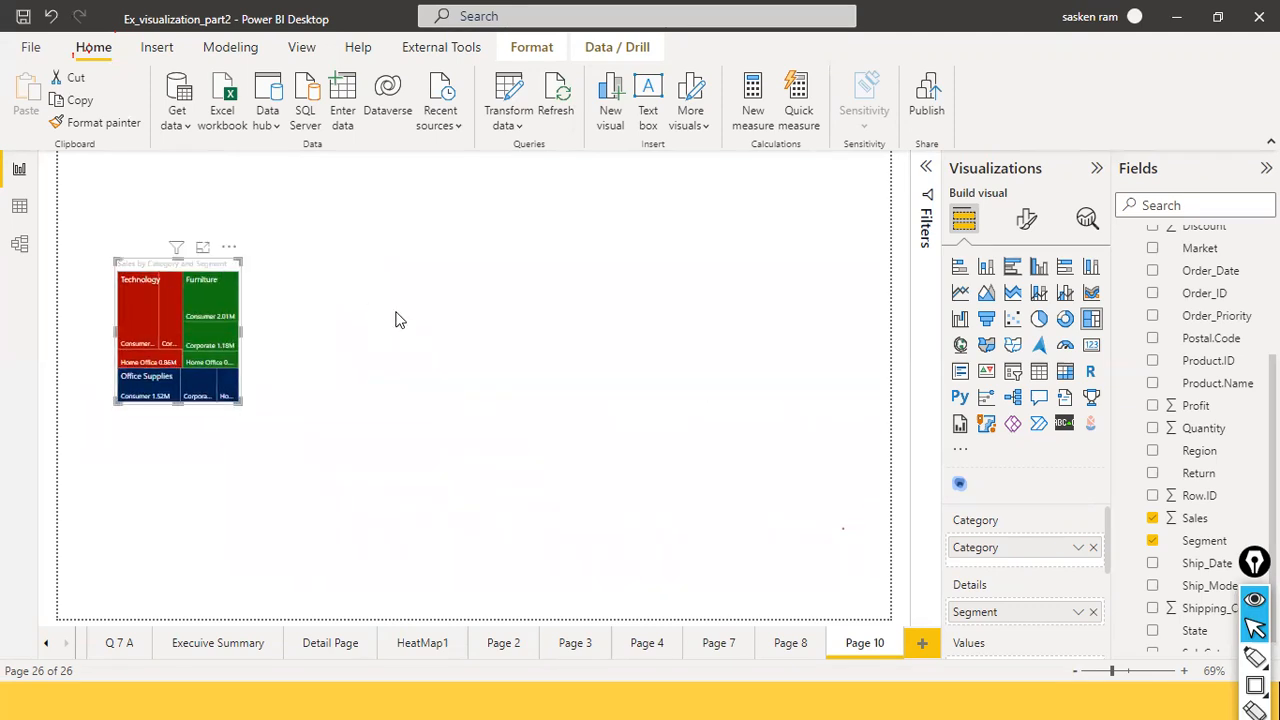
# Duplicate the small treemap, place the copy in the right half of the page and convert it to a pie chart
pyautogui.hotkey('ctrl', 'c')
pyautogui.hotkey('ctrl', 'v')
pyautogui.moveTo(194, 262); pyautogui.dragTo(615, 256)
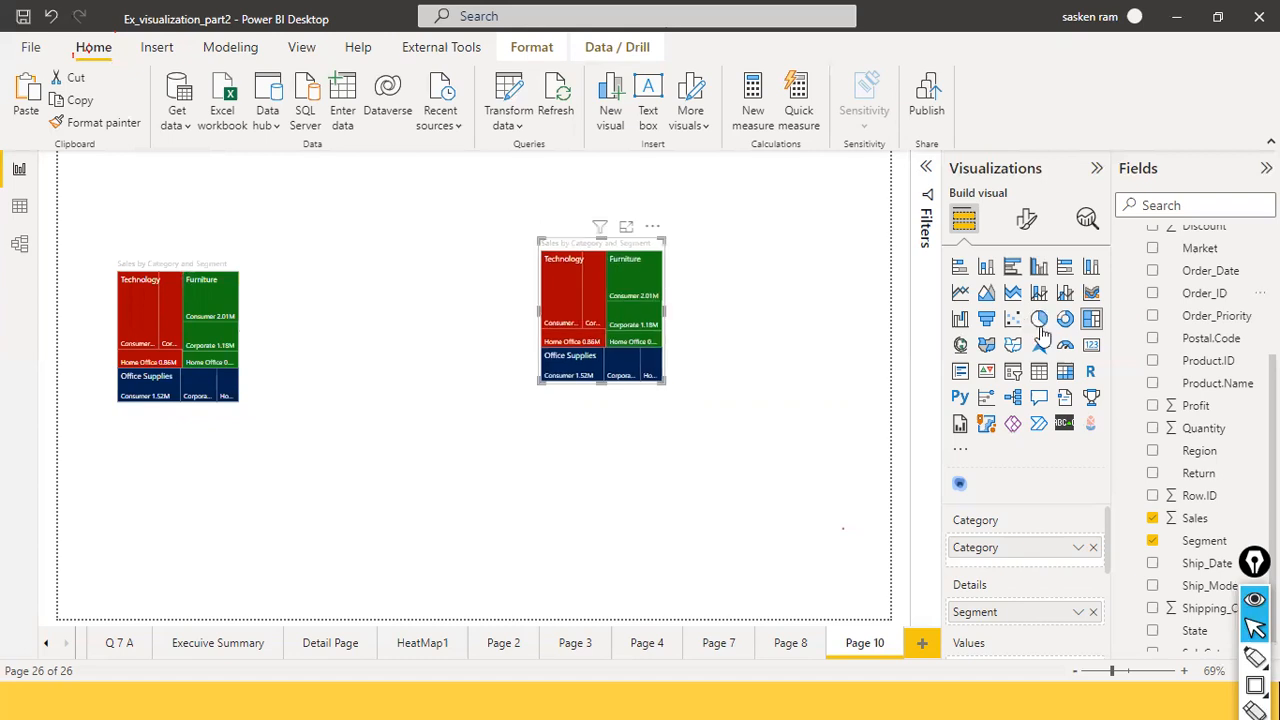
pyautogui.click(1039, 320)
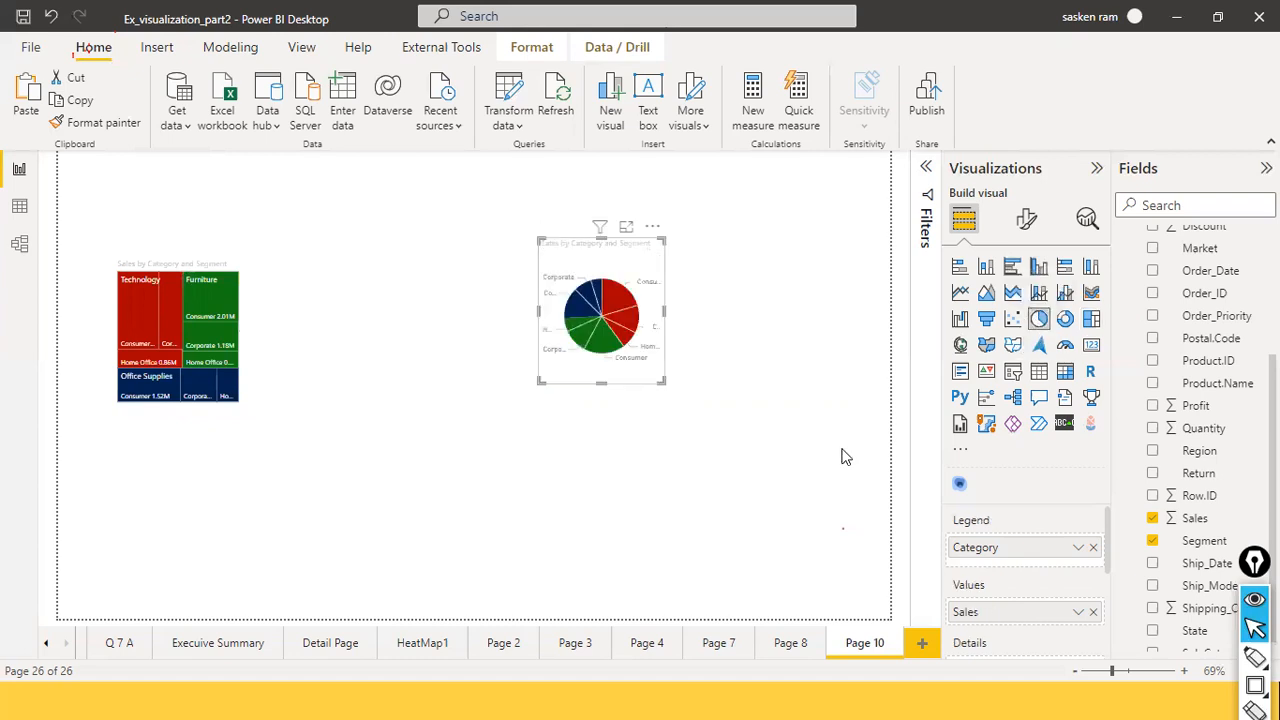
# Highlight the Office Supplies Home Office segment in the small treemap and reduce the treemap's size further
pyautogui.click(237, 399)
pyautogui.moveTo(237, 399); pyautogui.dragTo(203, 354)
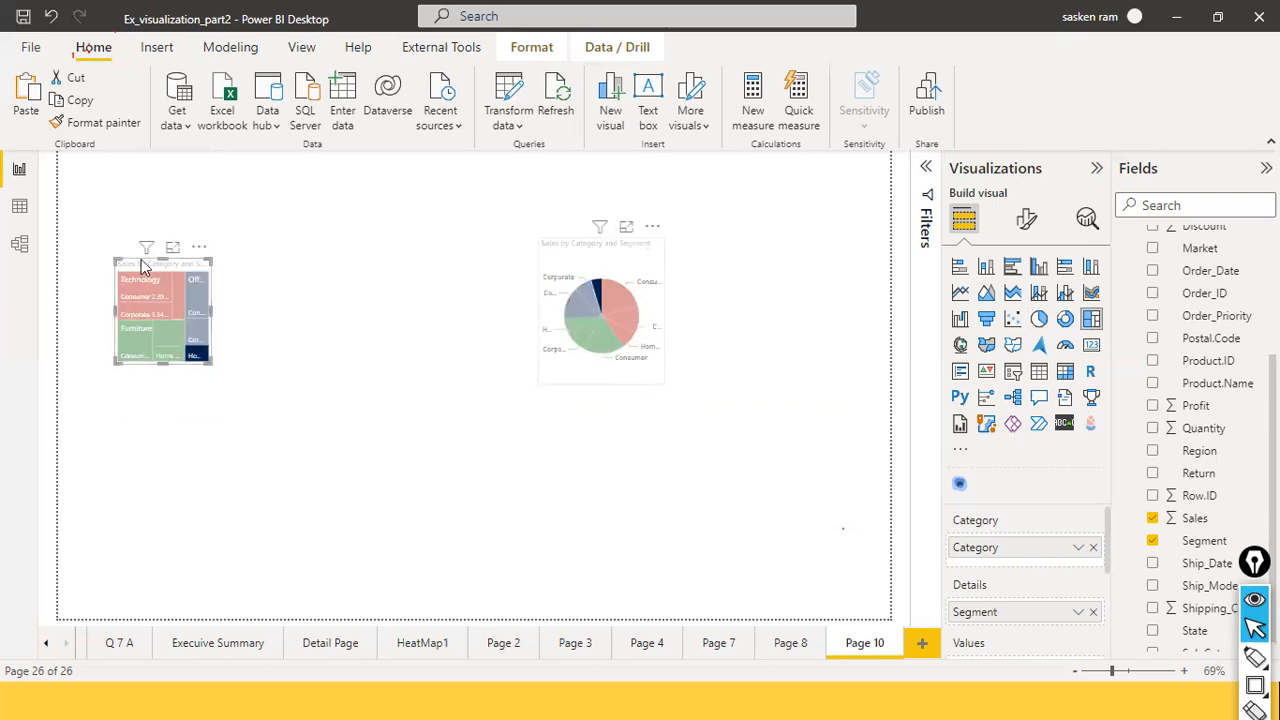
# Narrow the small treemap slightly, and resize the pie chart so it ends up larger than before
pyautogui.click(168, 332)
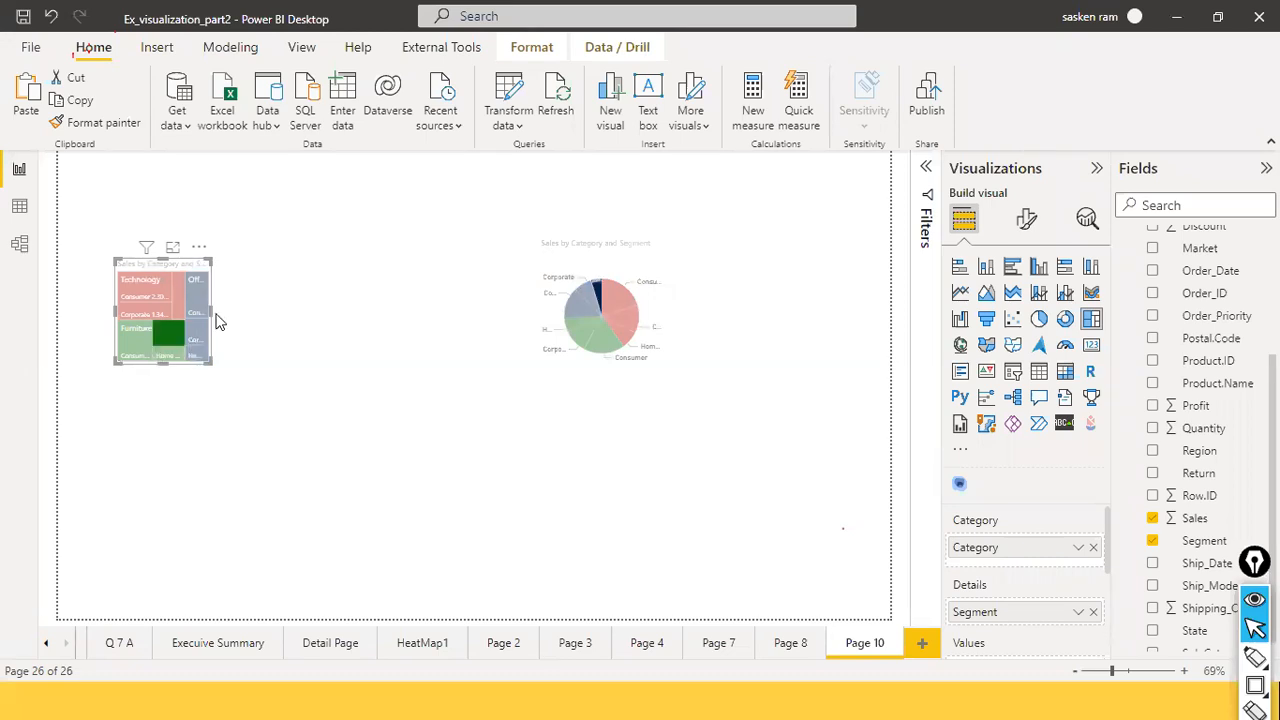
pyautogui.moveTo(212, 317)
pyautogui.mouseDown()
pyautogui.moveTo(338, 340)
pyautogui.moveTo(337, 311)
pyautogui.moveTo(171, 309)
pyautogui.moveTo(214, 314)
pyautogui.moveTo(203, 320)
pyautogui.mouseUp()
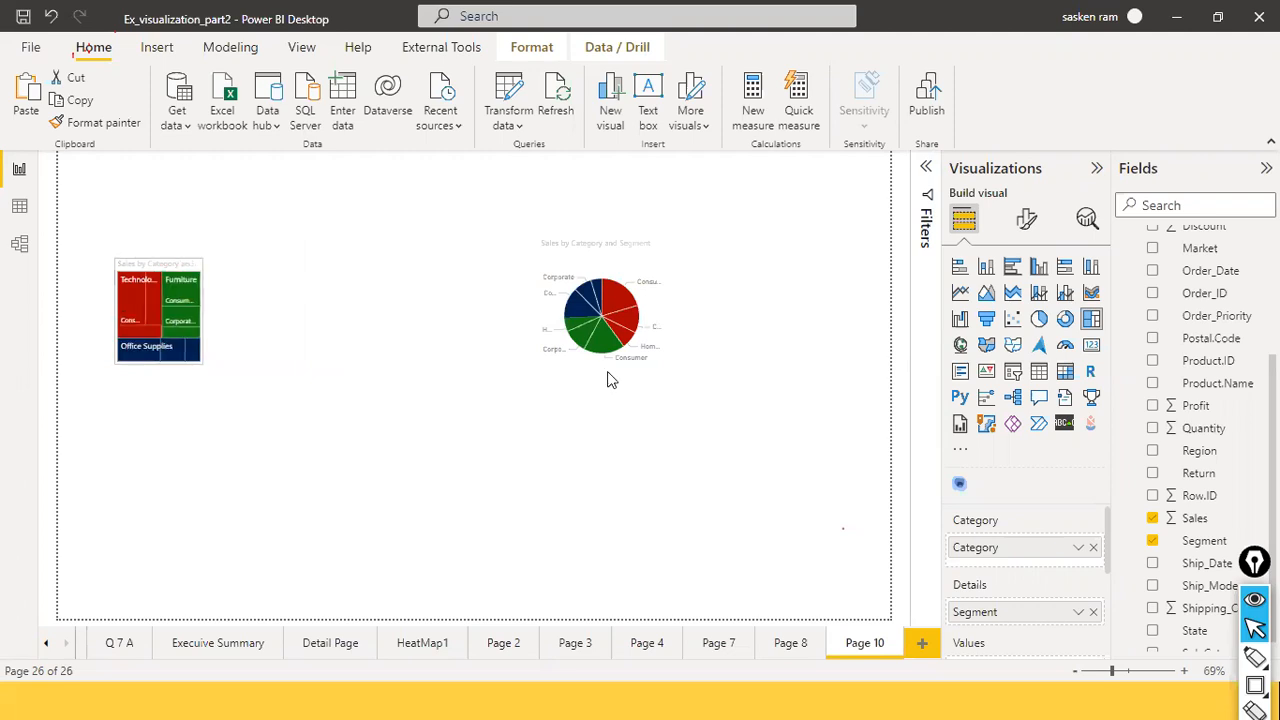
pyautogui.click(660, 385)
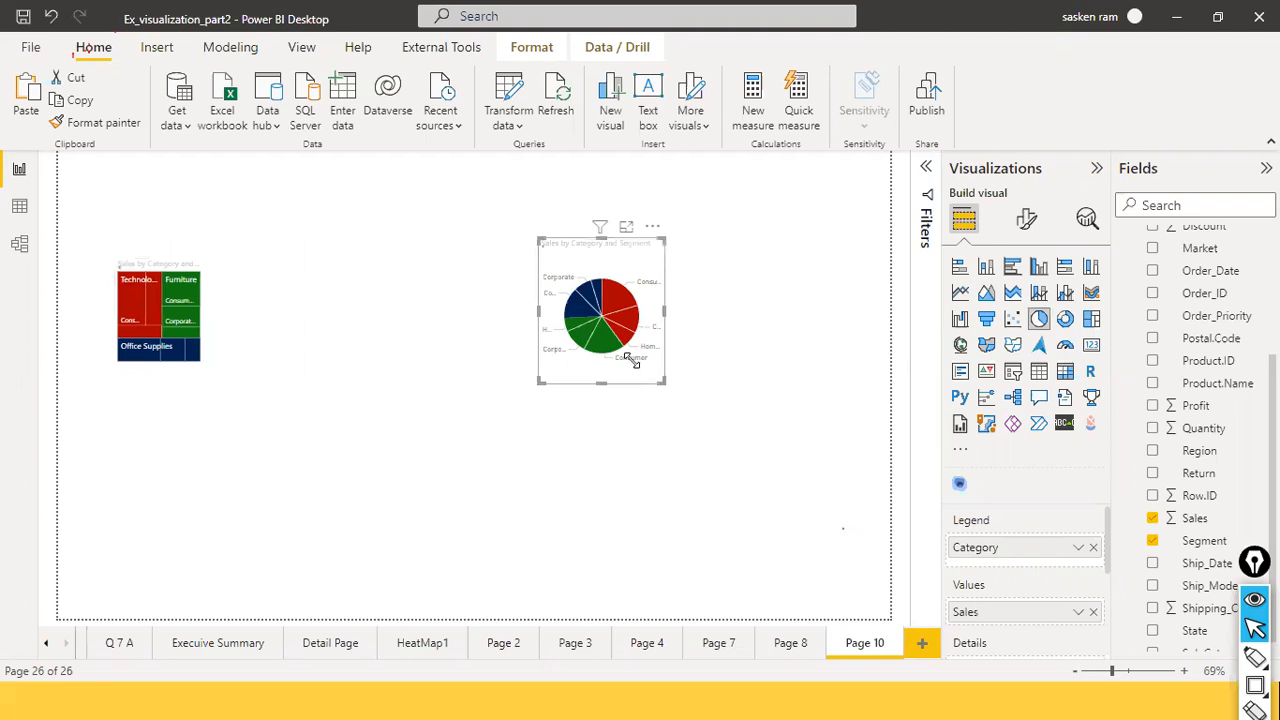
pyautogui.moveTo(662, 382); pyautogui.dragTo(617, 354)
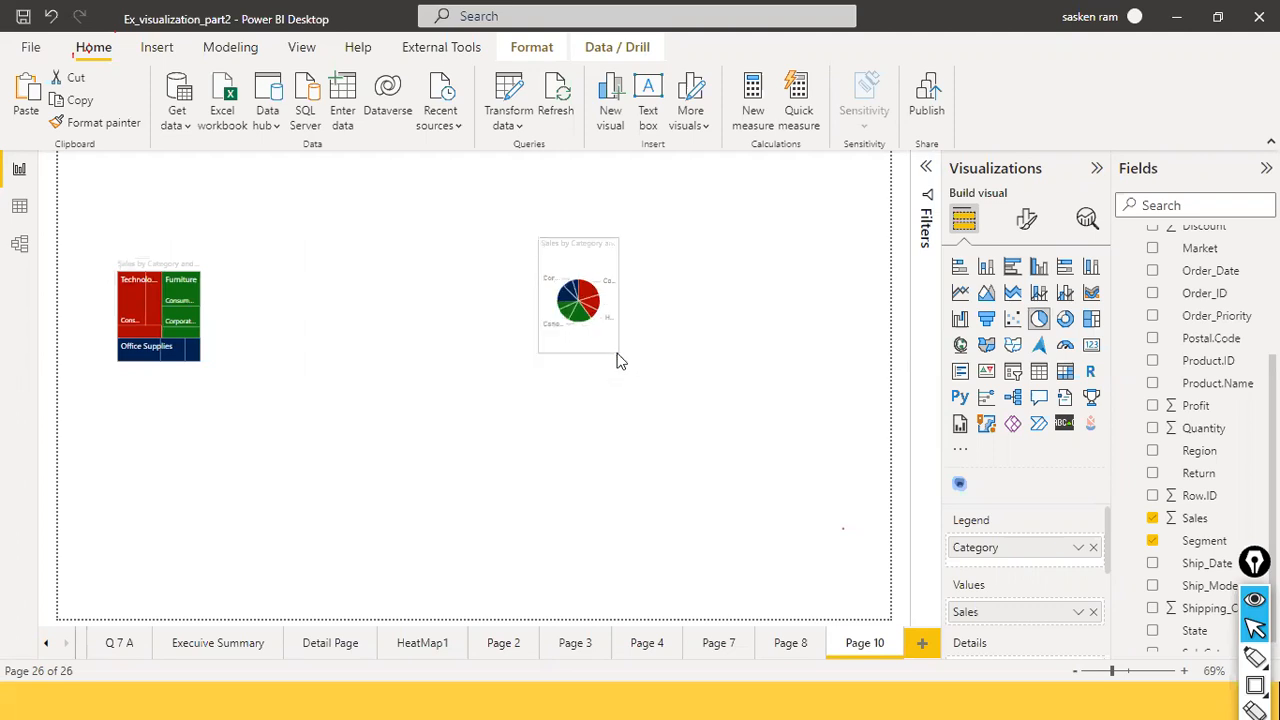
pyautogui.moveTo(619, 353); pyautogui.dragTo(714, 420)
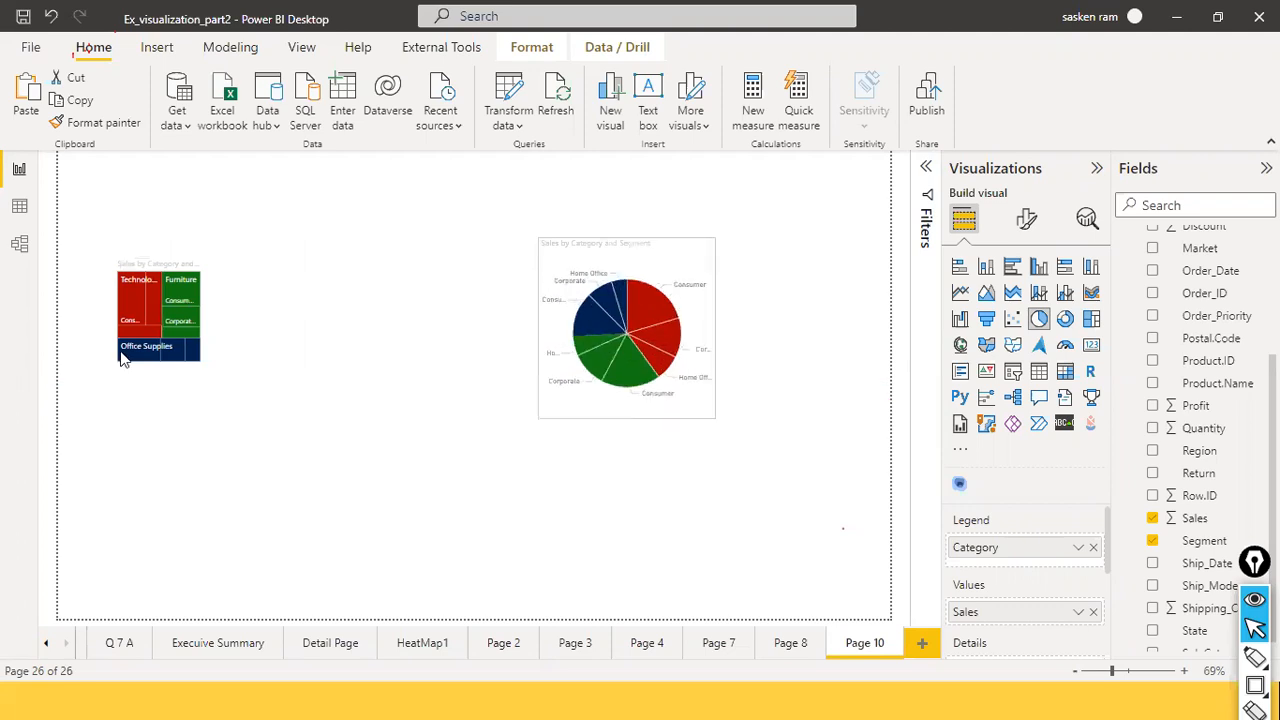
# Enlarge the treemap until it spans most of the page's left half, and clear its segment highlight
pyautogui.click(198, 366)
pyautogui.click(199, 360)
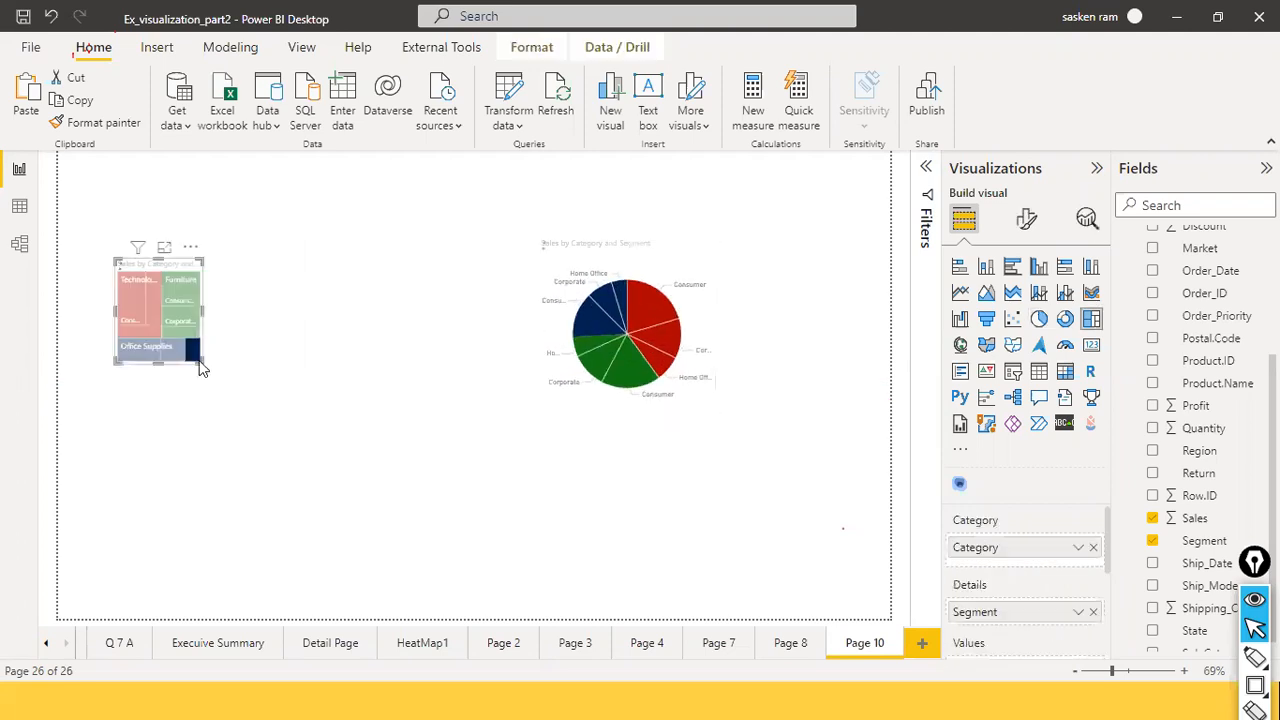
pyautogui.moveTo(200, 368); pyautogui.dragTo(450, 522)
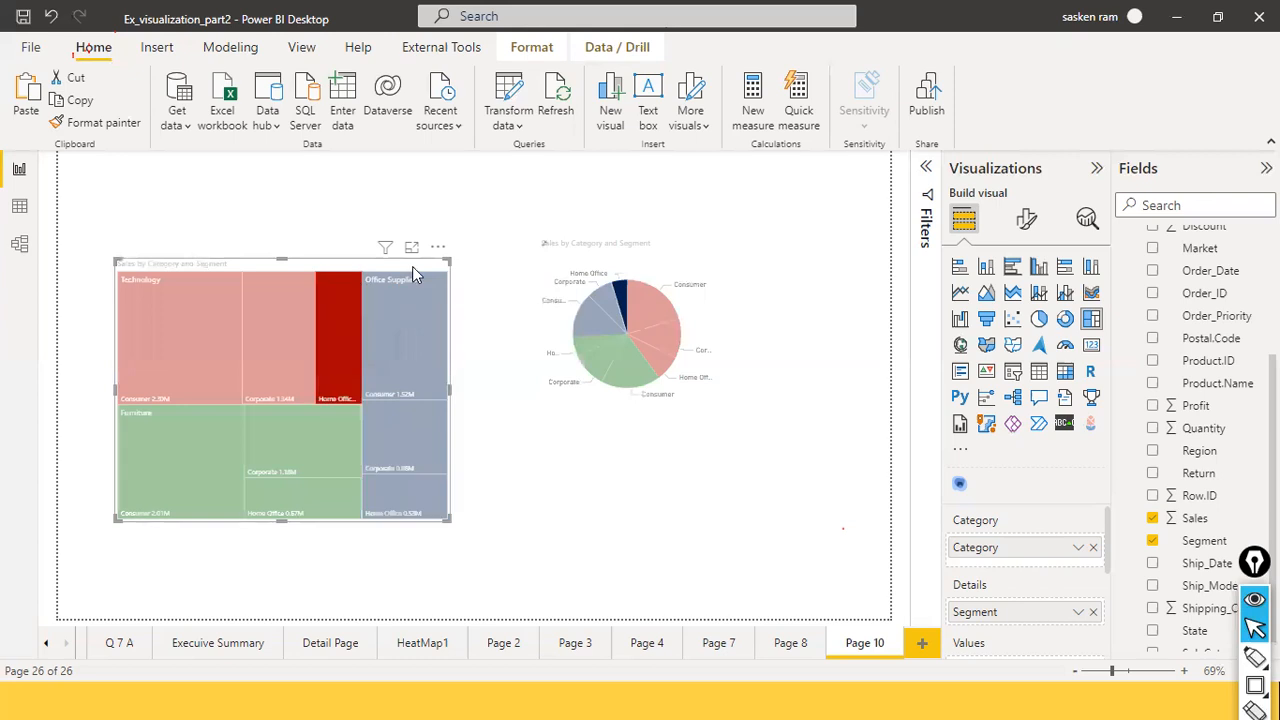
pyautogui.click(372, 346)
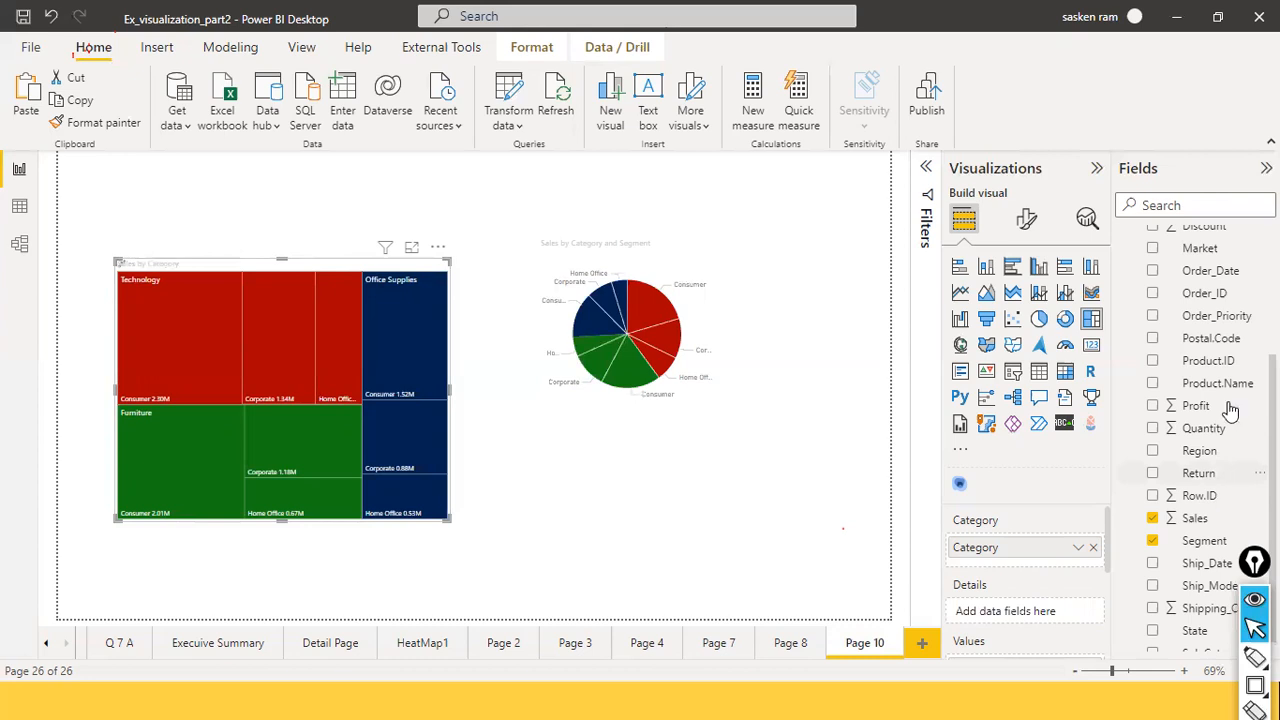
# Replace Segment with Sub.Category from the sales_w04 table as the treemap's details
pyautogui.click(1174, 205)
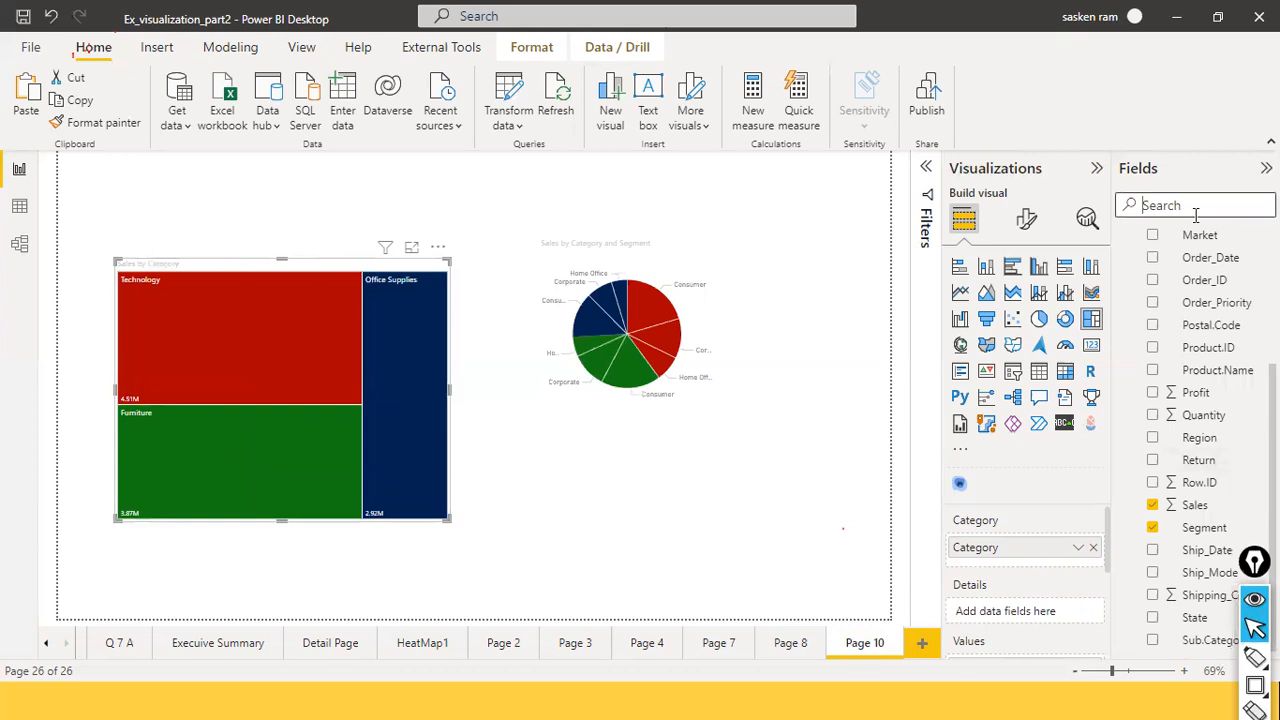
pyautogui.write('subcate')
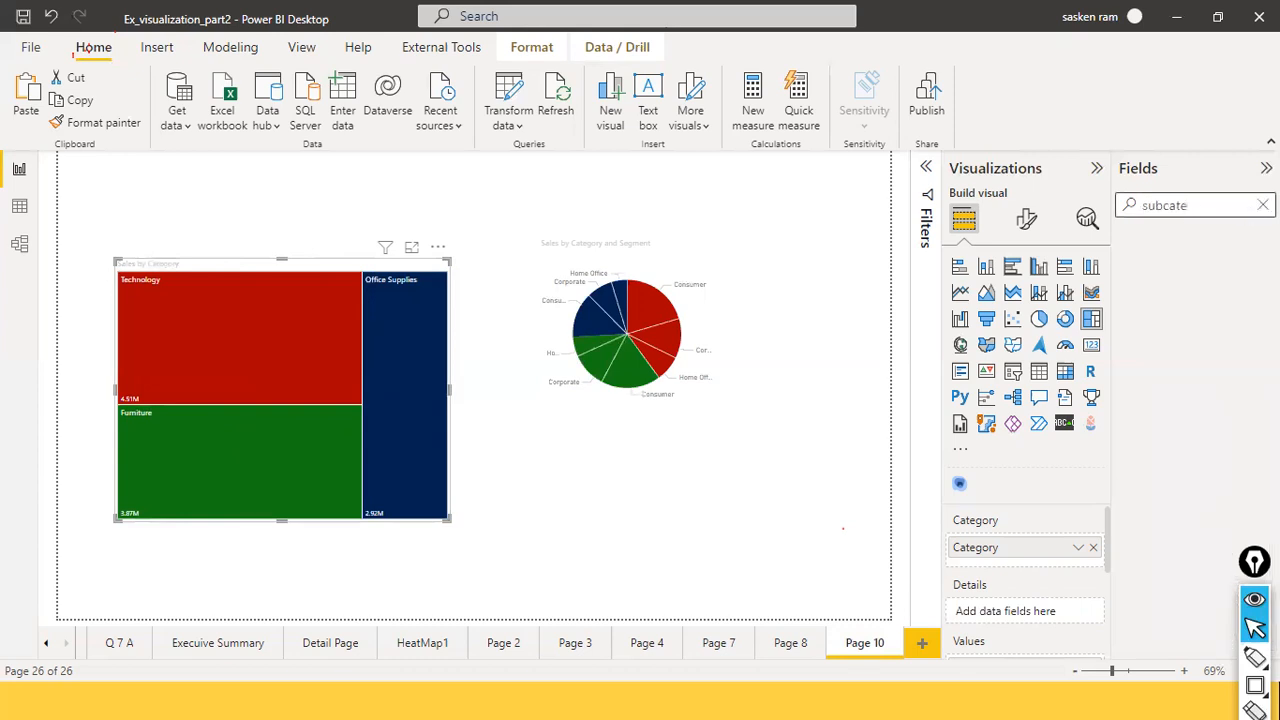
pyautogui.click(1262, 205)
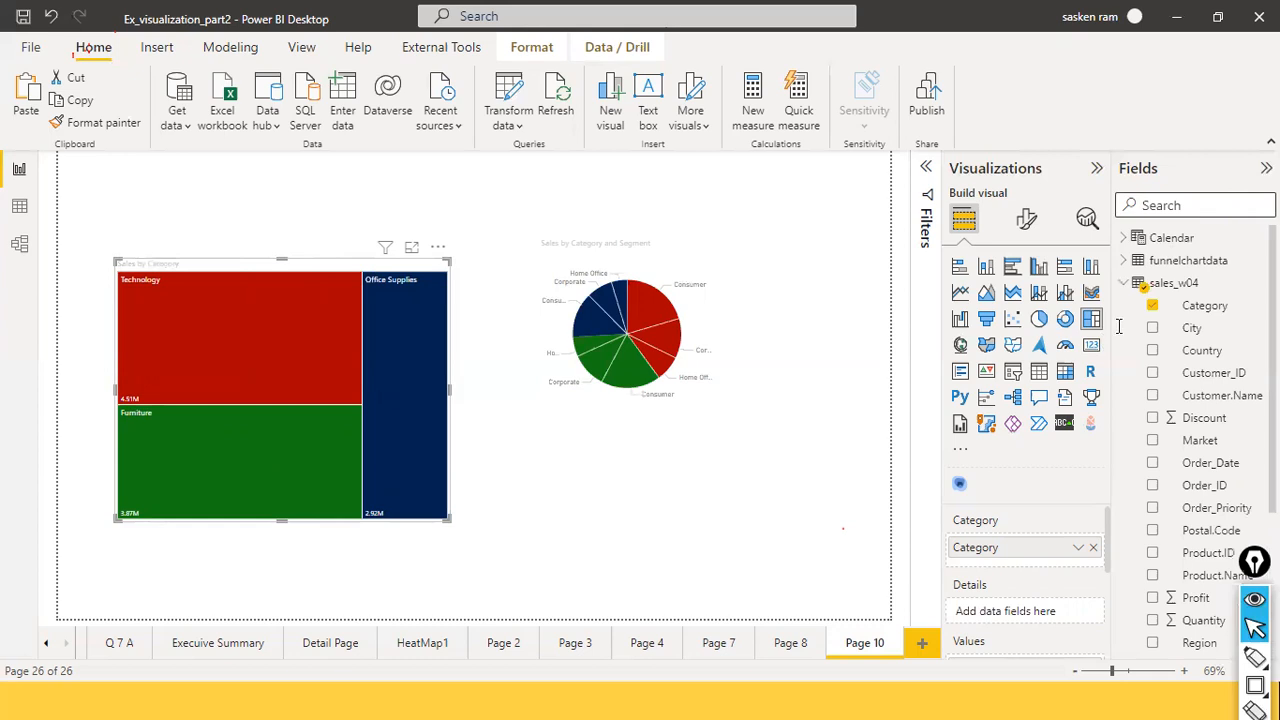
pyautogui.scroll(-3, 1216, 418)
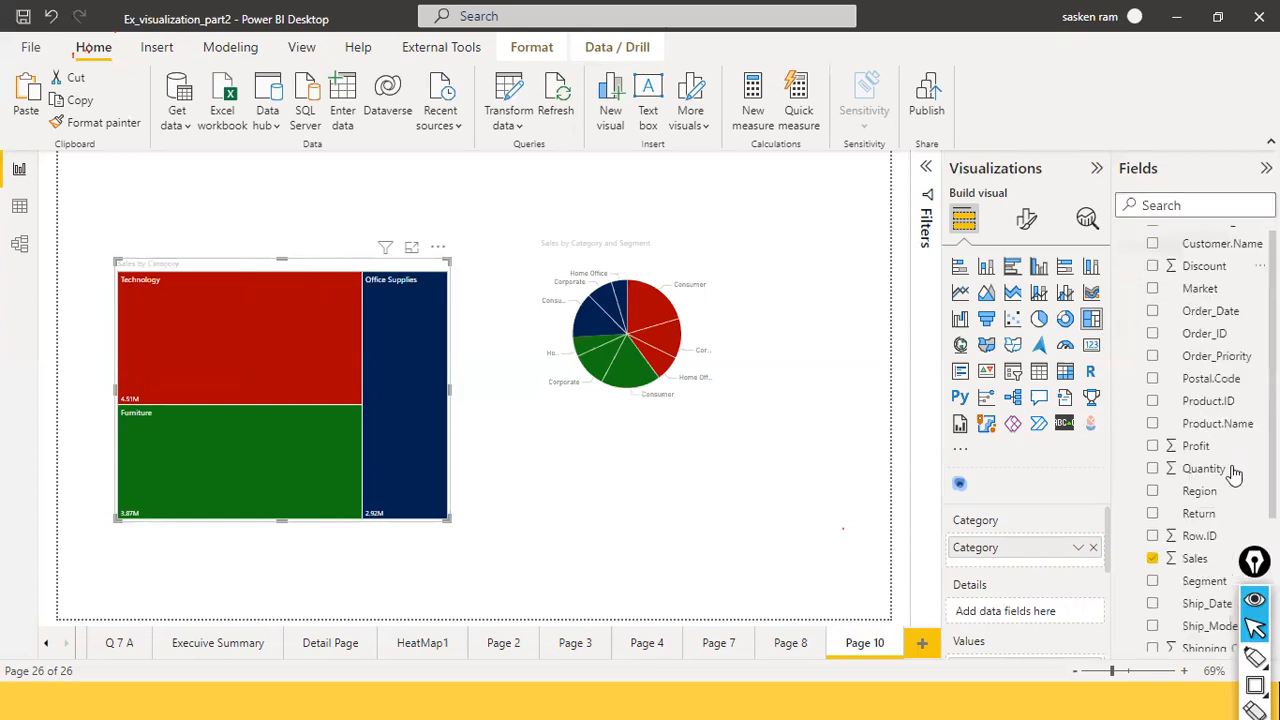
pyautogui.scroll(-1, 1236, 474)
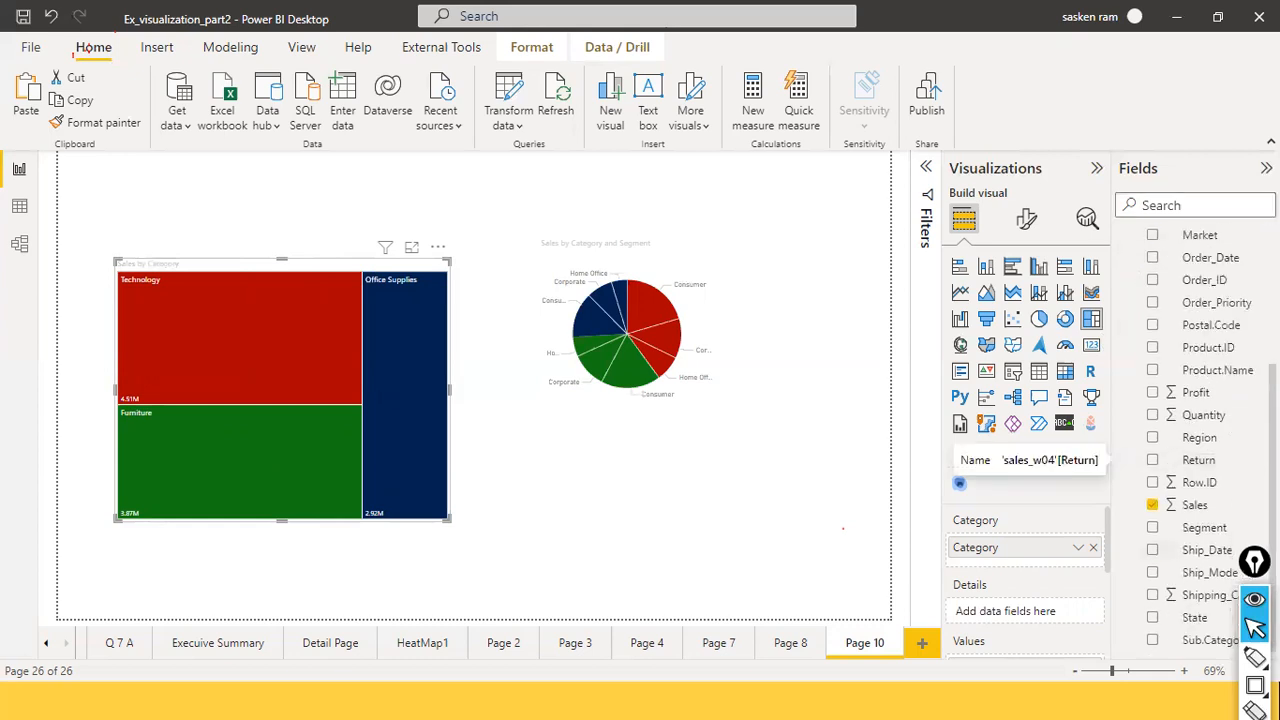
pyautogui.moveTo(1257, 558); pyautogui.dragTo(1088, 687)
pyautogui.moveTo(1219, 645); pyautogui.dragTo(345, 390)
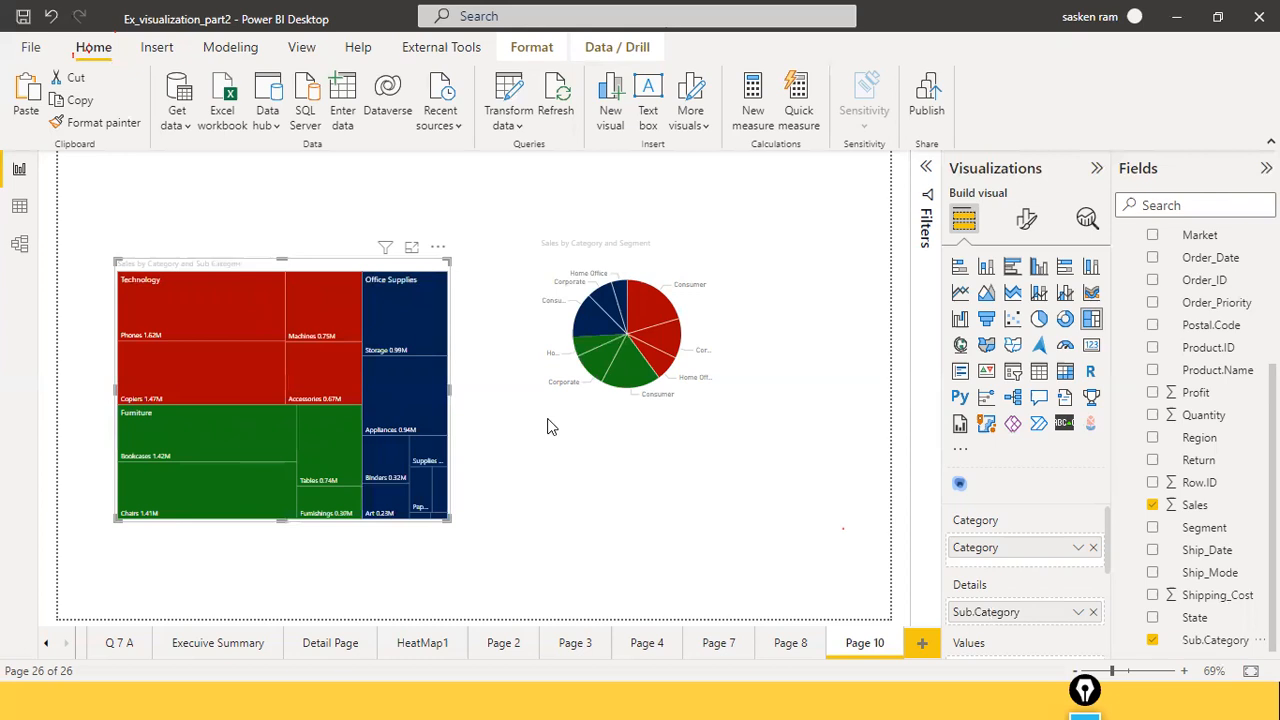
# Stretch the treemap wider and taller to fill the left half of the page, and move the pie chart farther right
pyautogui.moveTo(449, 390); pyautogui.dragTo(538, 419)
pyautogui.moveTo(418, 271); pyautogui.dragTo(362, 211)
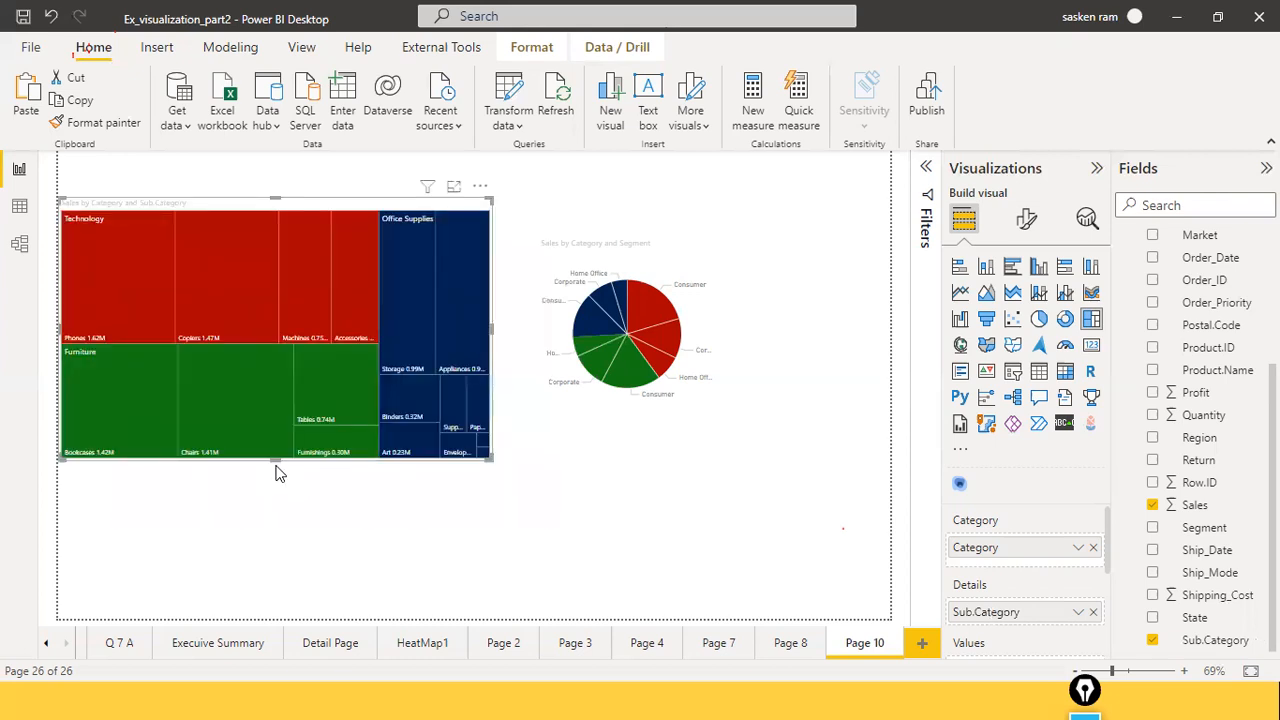
pyautogui.moveTo(276, 459); pyautogui.dragTo(276, 467)
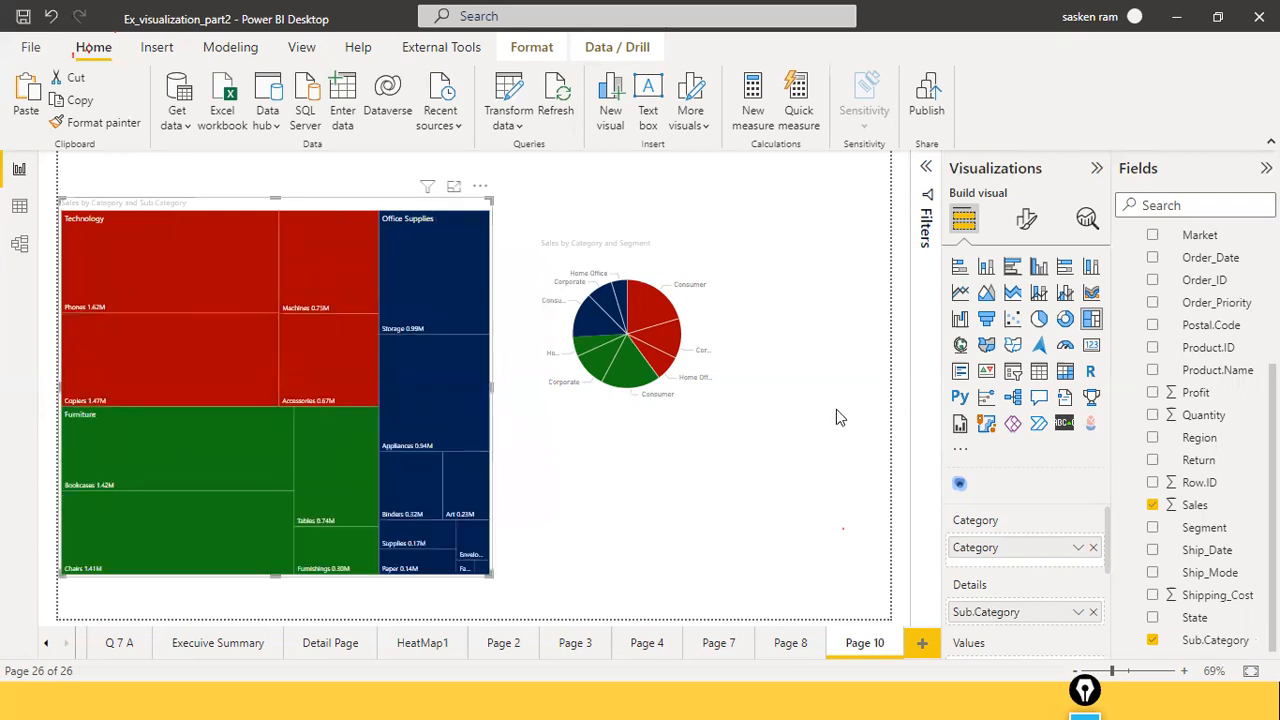
pyautogui.moveTo(706, 394); pyautogui.dragTo(836, 409)
pyautogui.moveTo(401, 212); pyautogui.dragTo(439, 209)
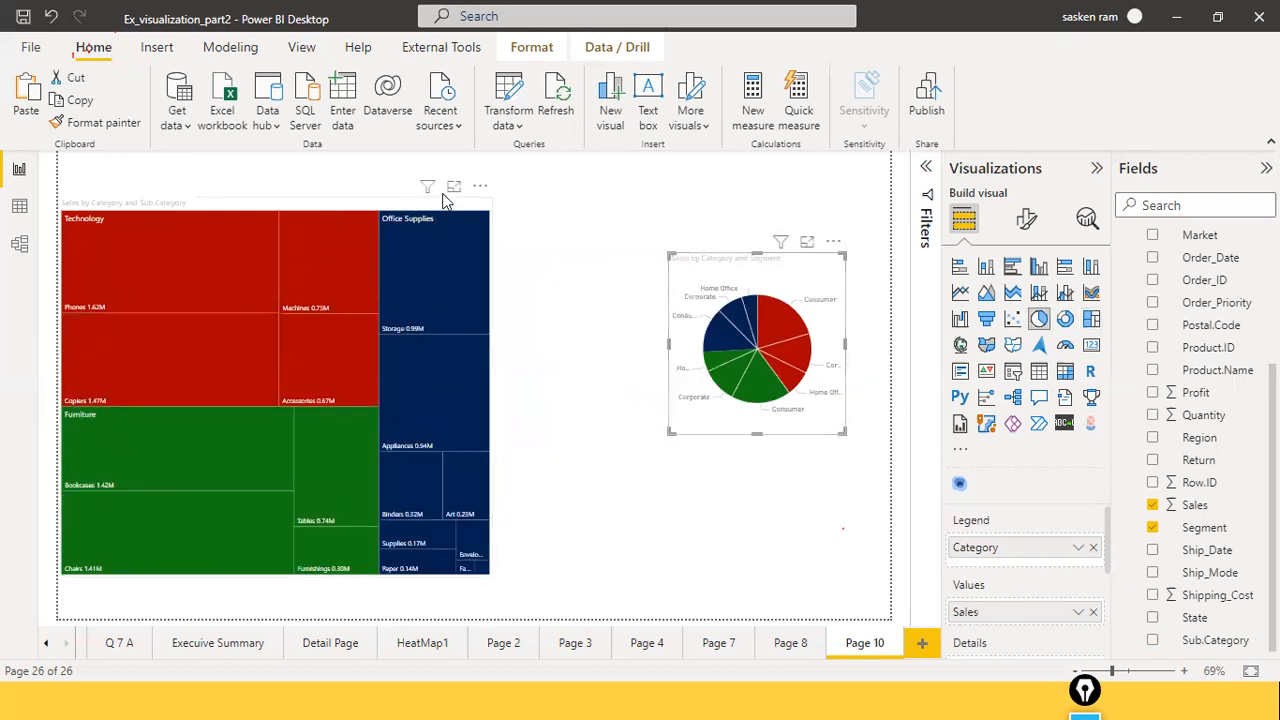
# Replace Category with Sub.Category as the pie chart's legend
pyautogui.click(826, 427)
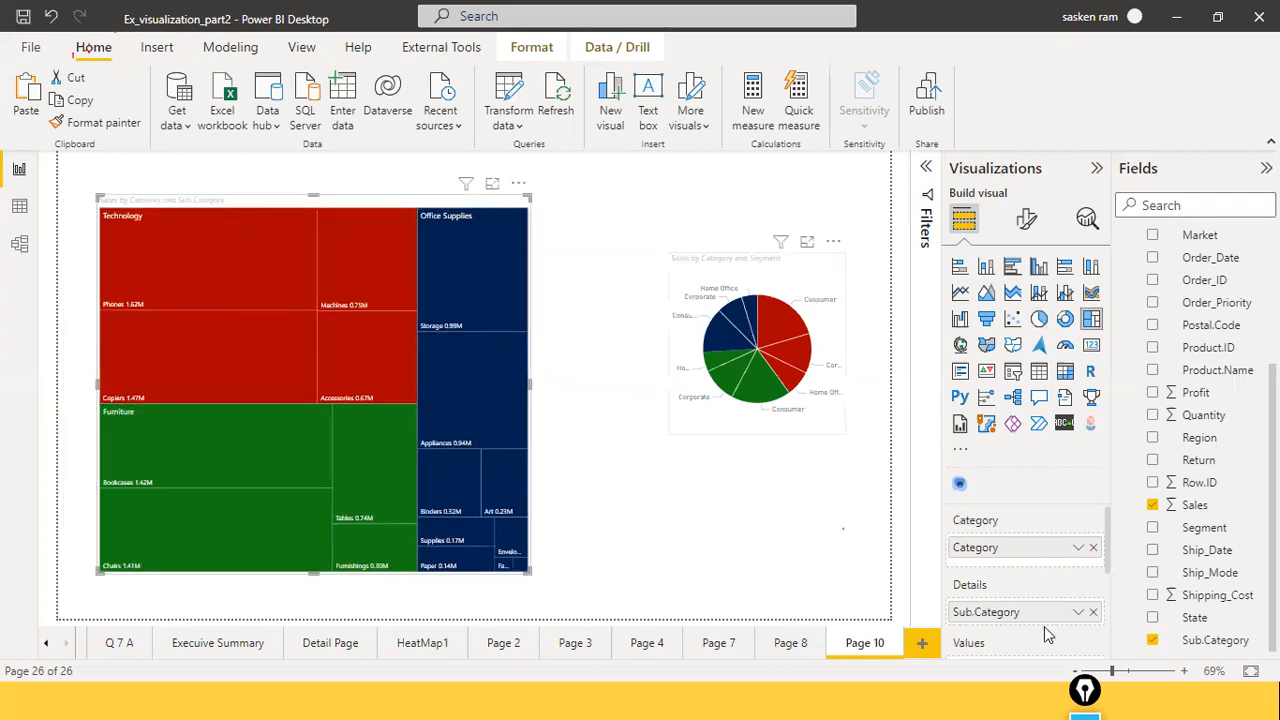
pyautogui.click(1093, 549)
pyautogui.moveTo(1220, 653); pyautogui.dragTo(1043, 565)
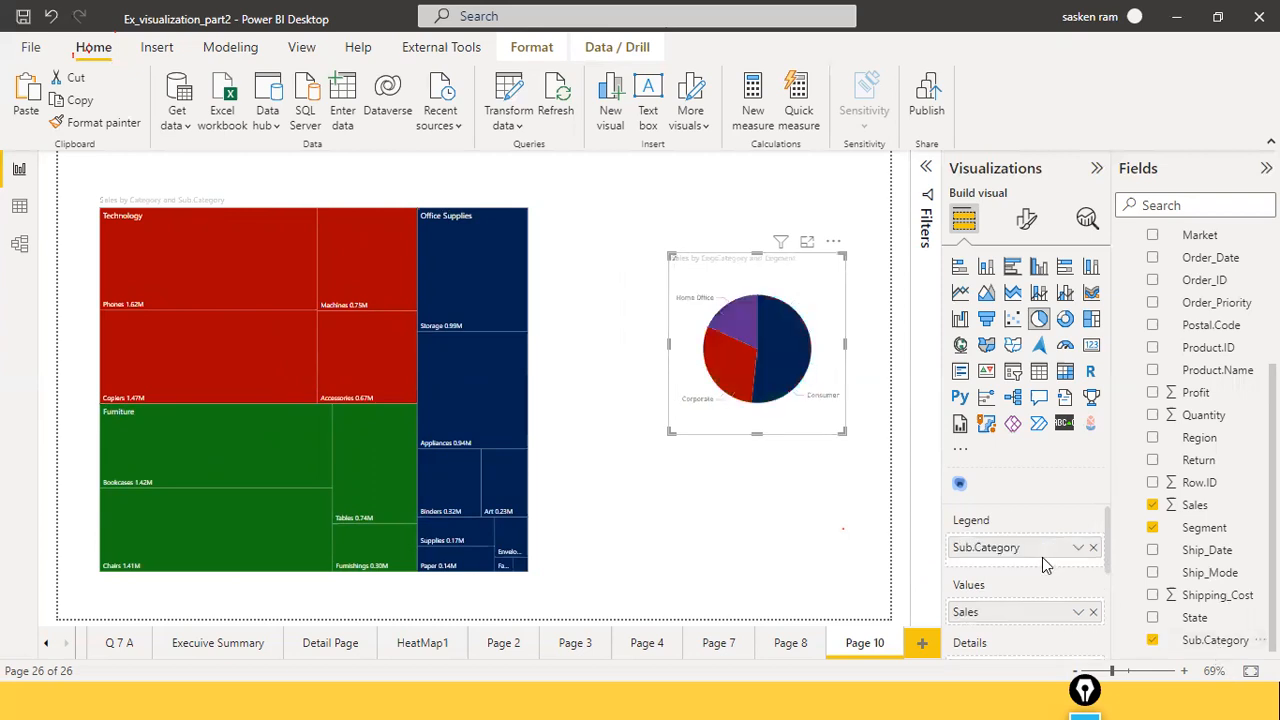
# Shrink the treemap to a wide rectangle in the upper left of the page and clear its cell highlight
pyautogui.click(524, 572)
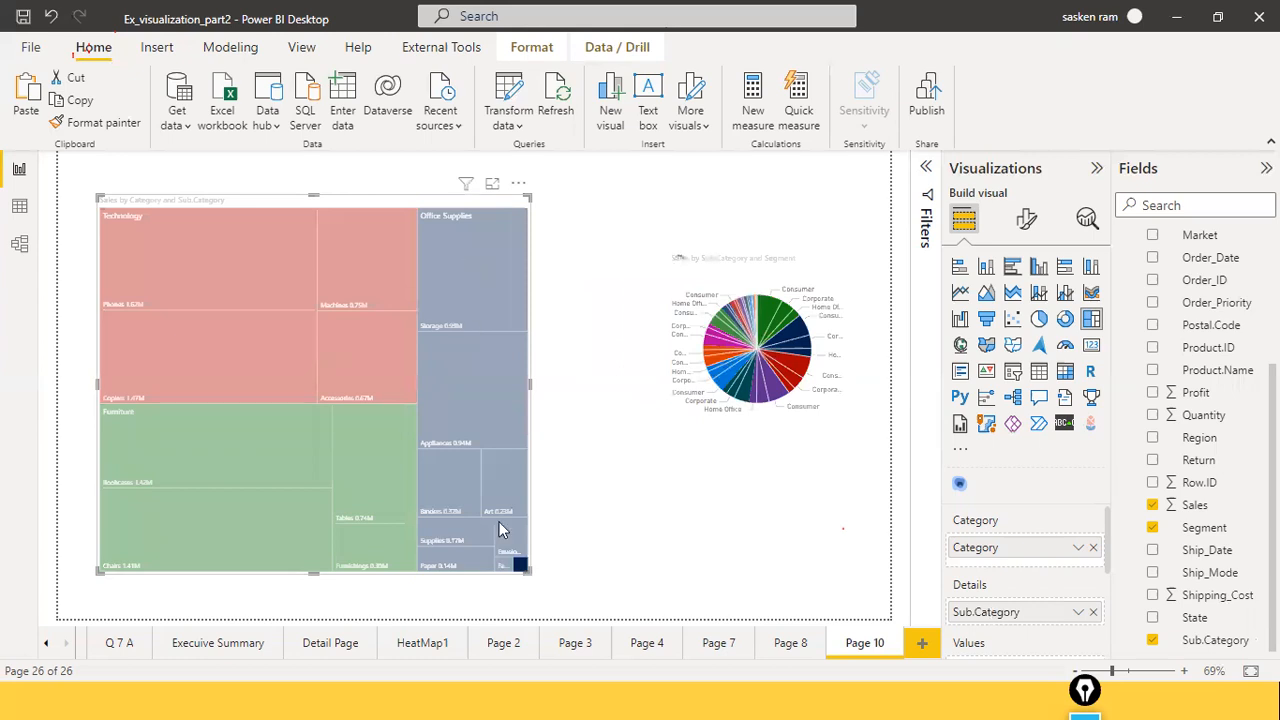
pyautogui.moveTo(531, 572); pyautogui.dragTo(474, 408)
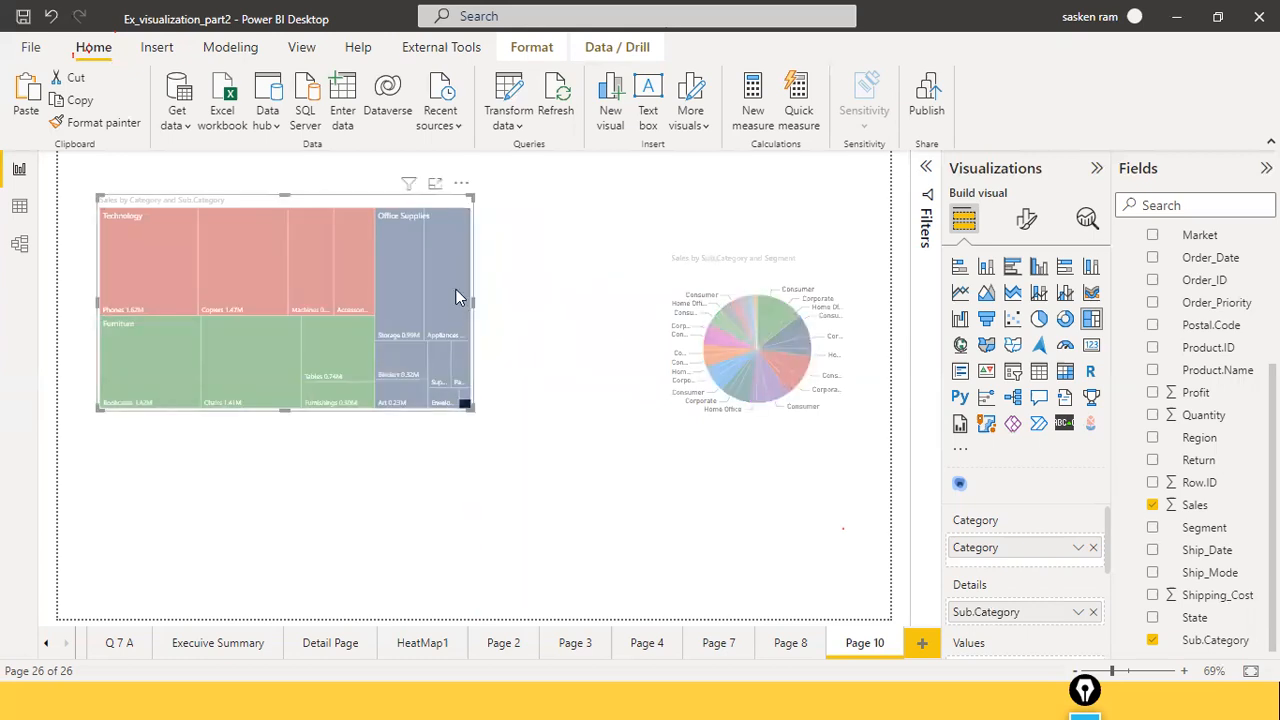
pyautogui.click(456, 290)
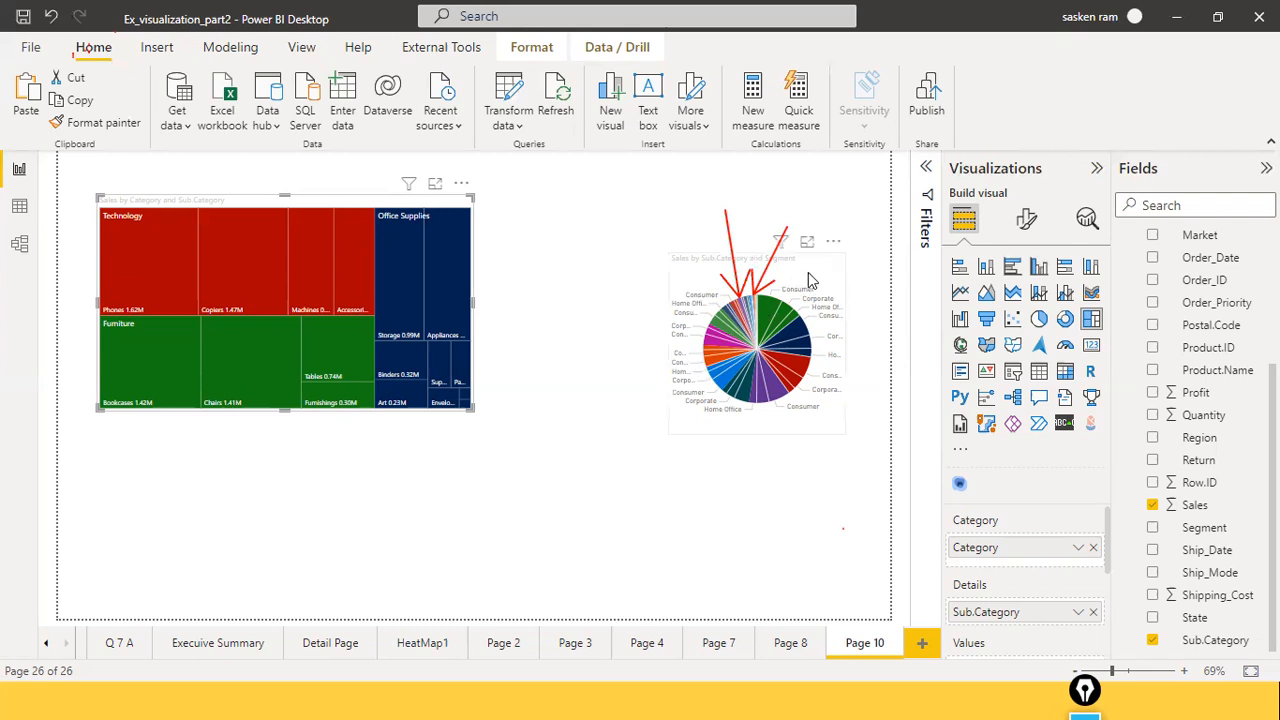
# Enlarge the pie chart by extending it to the left and upward
pyautogui.click(674, 360)
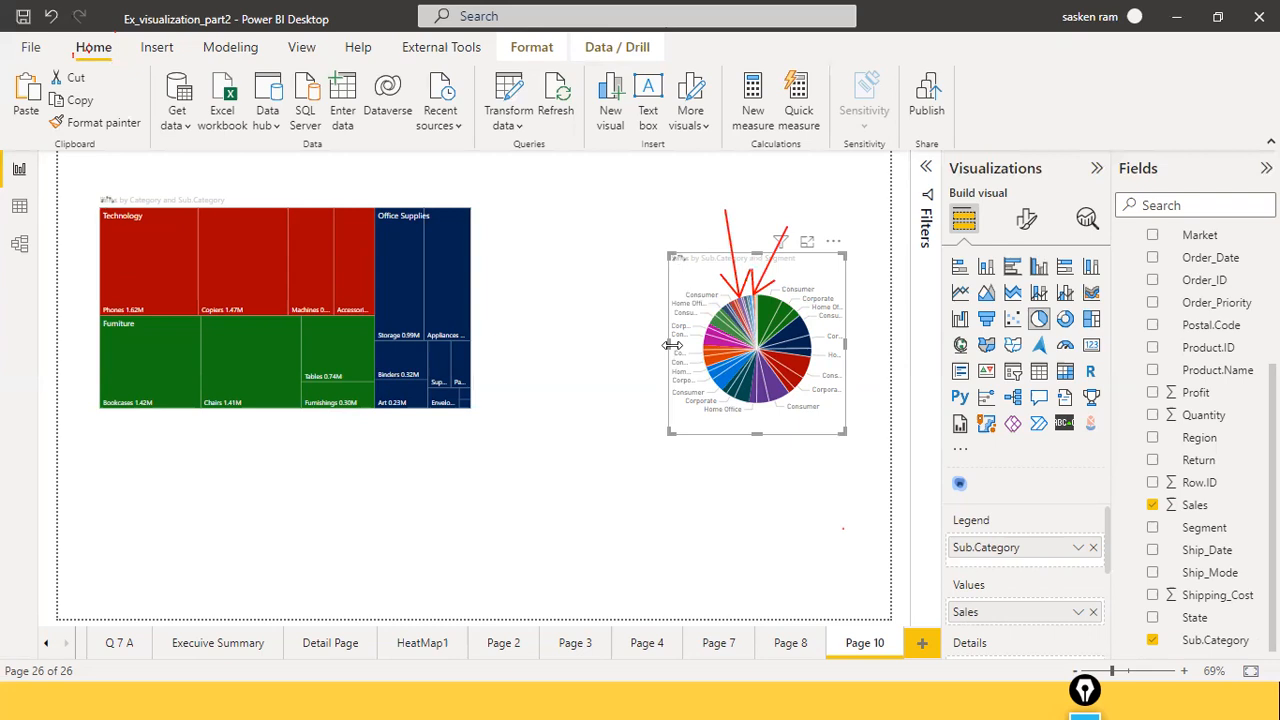
pyautogui.moveTo(672, 347); pyautogui.dragTo(584, 330)
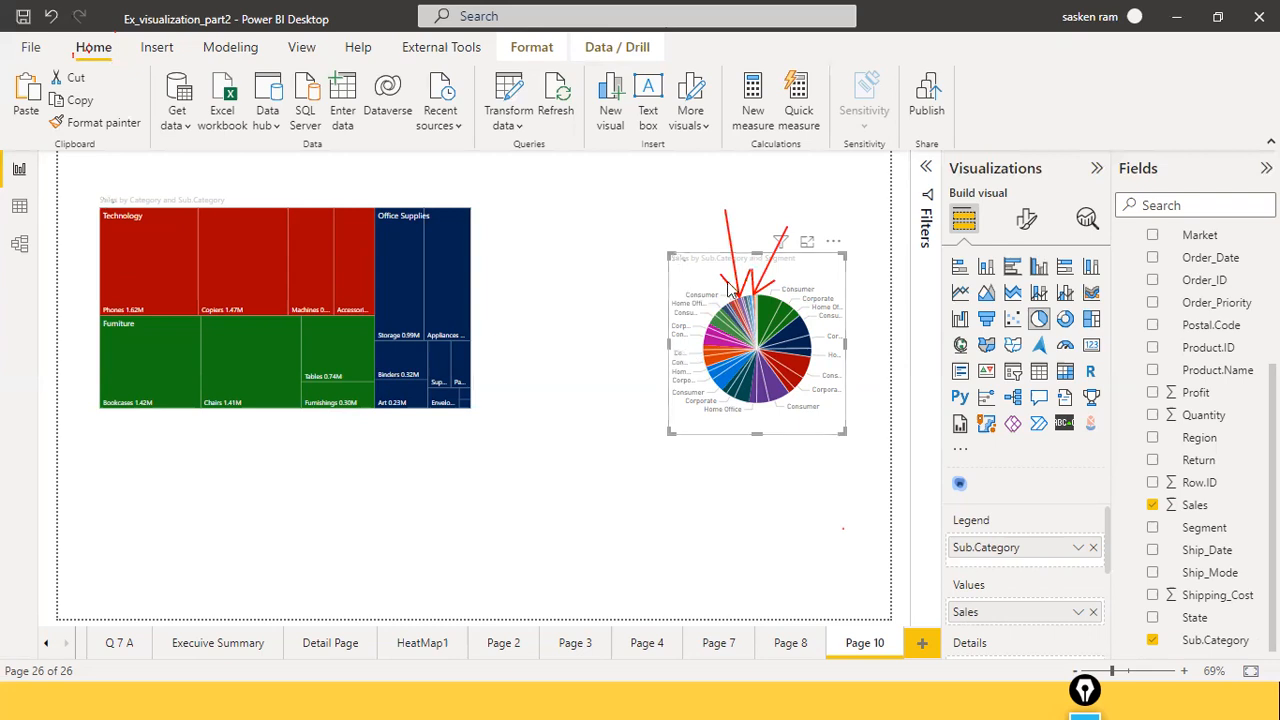
pyautogui.moveTo(714, 209); pyautogui.dragTo(702, 230)
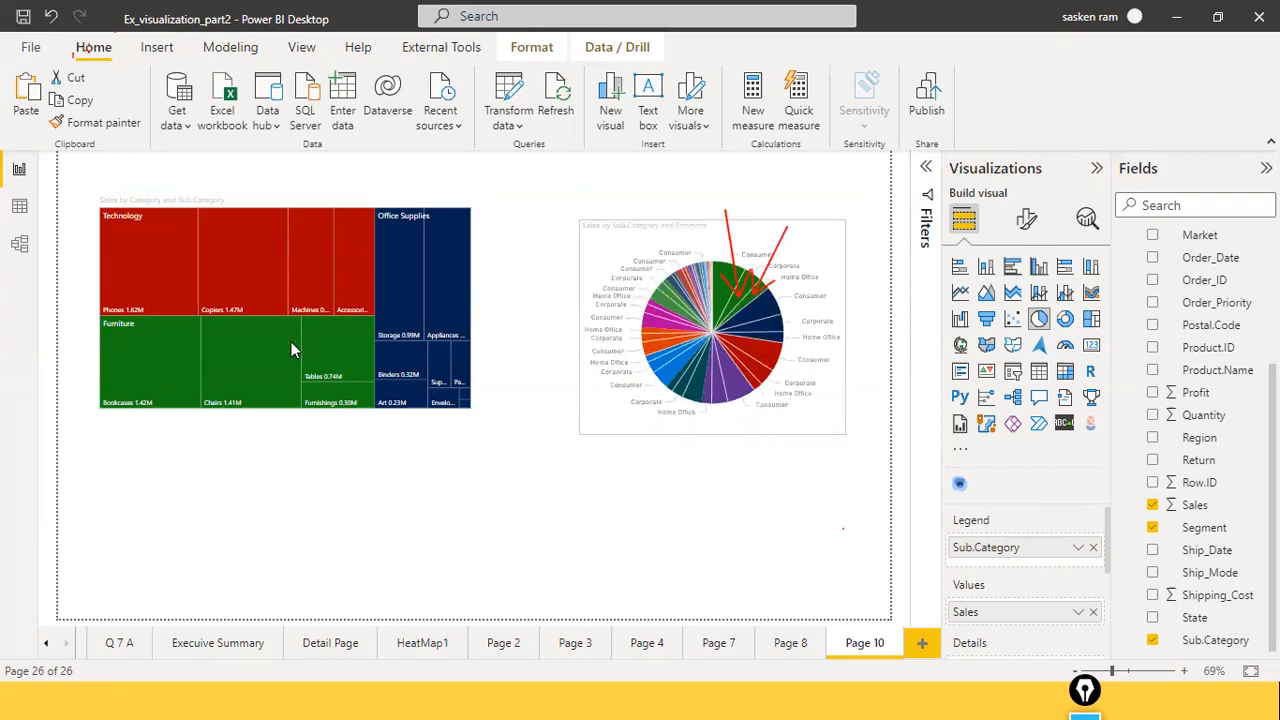
# Review the legend, values and details fields assigned to the pie chart
pyautogui.click(414, 217)
pyautogui.click(416, 206)
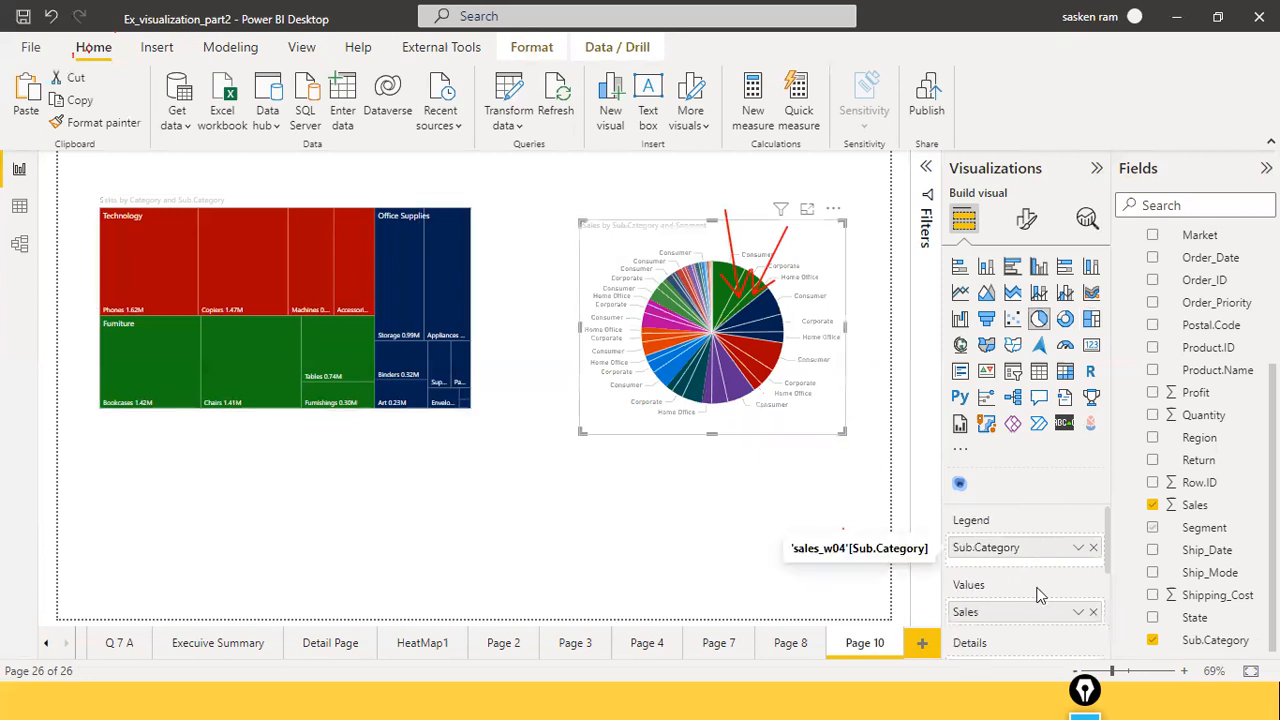
pyautogui.scroll(-3, 1040, 596)
pyautogui.scroll(3, 1040, 596)
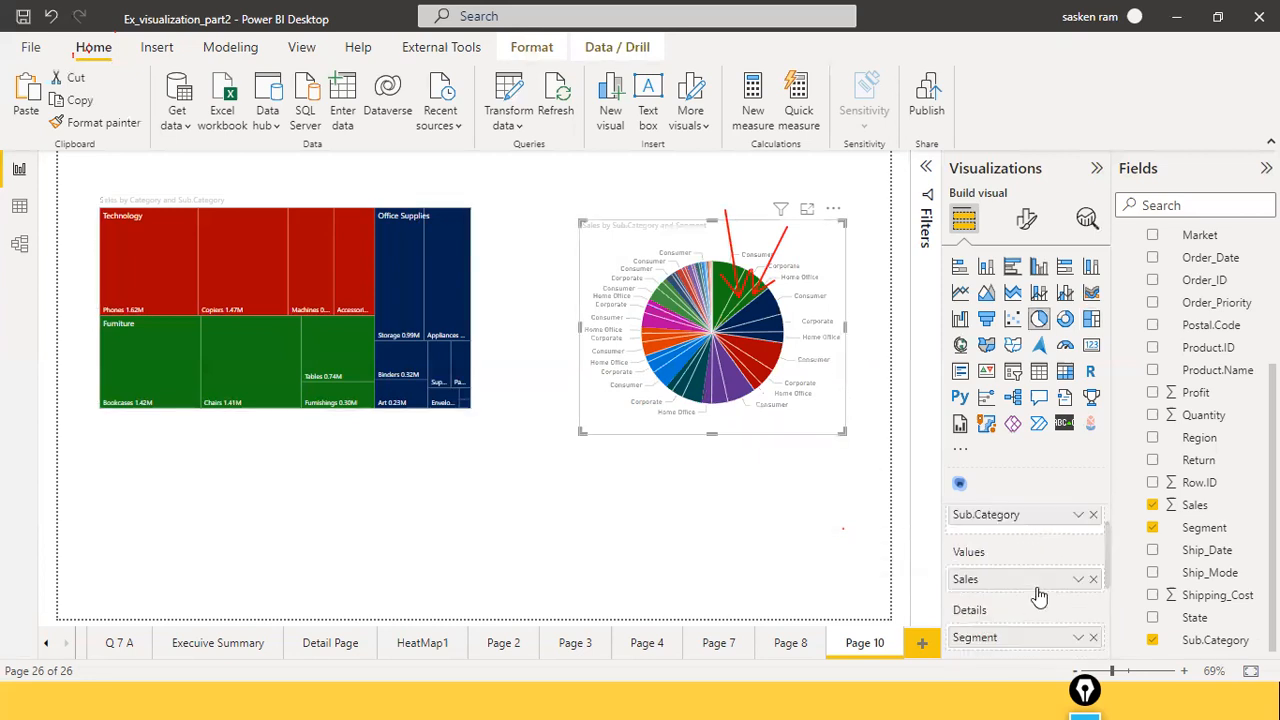
pyautogui.scroll(1, 1040, 596)
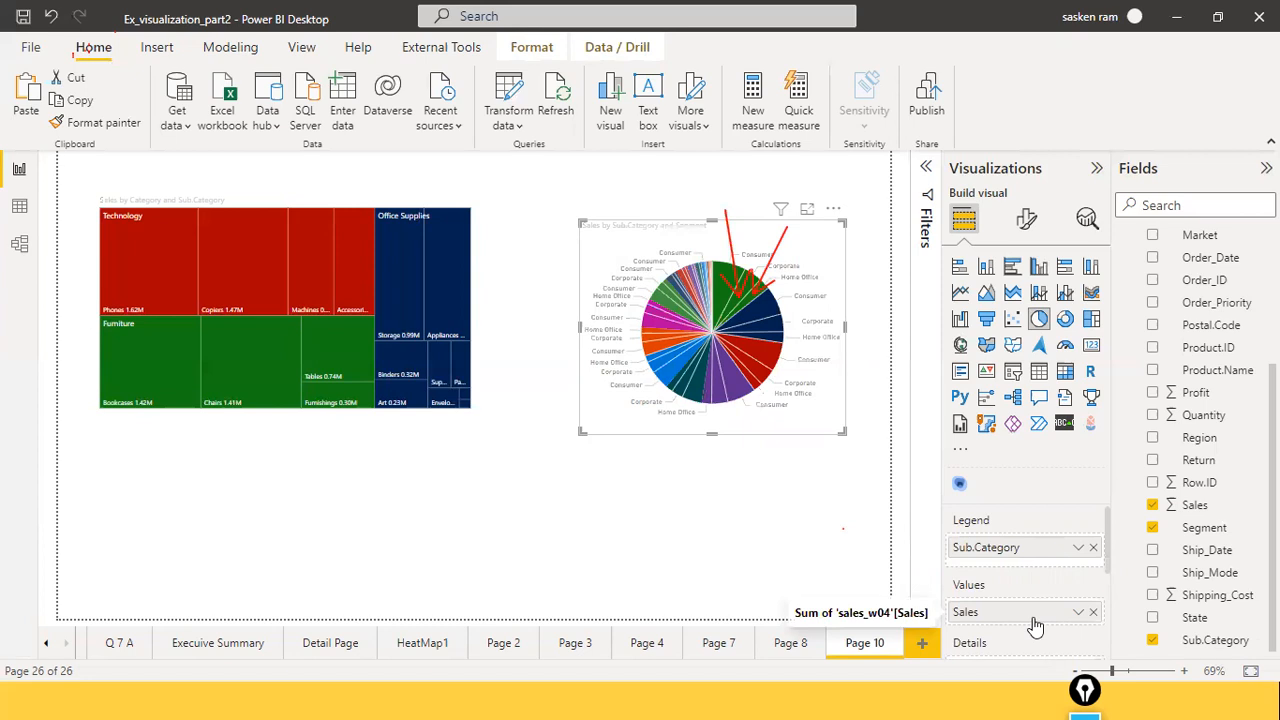
# Review the treemap's category, details and values fields, and widen the treemap slightly toward the pie chart
pyautogui.click(313, 199)
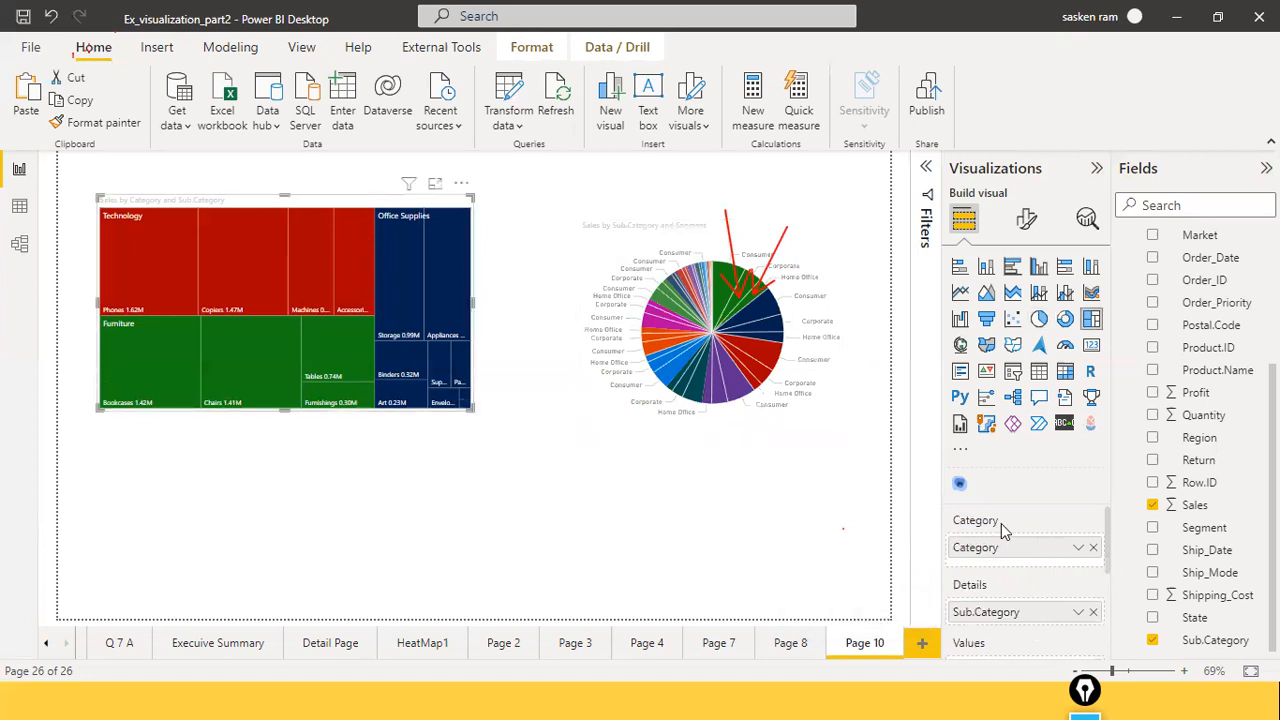
pyautogui.scroll(-1, 1035, 600)
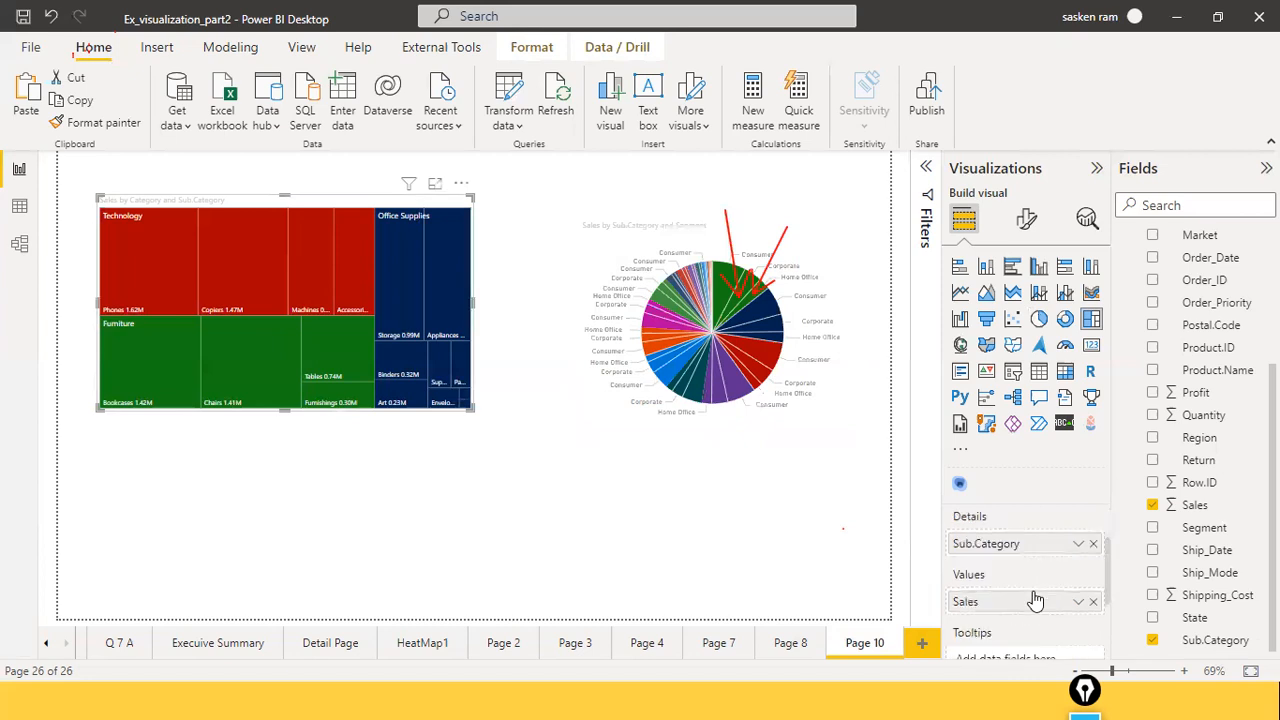
pyautogui.scroll(-1, 1035, 598)
pyautogui.scroll(-1, 1033, 597)
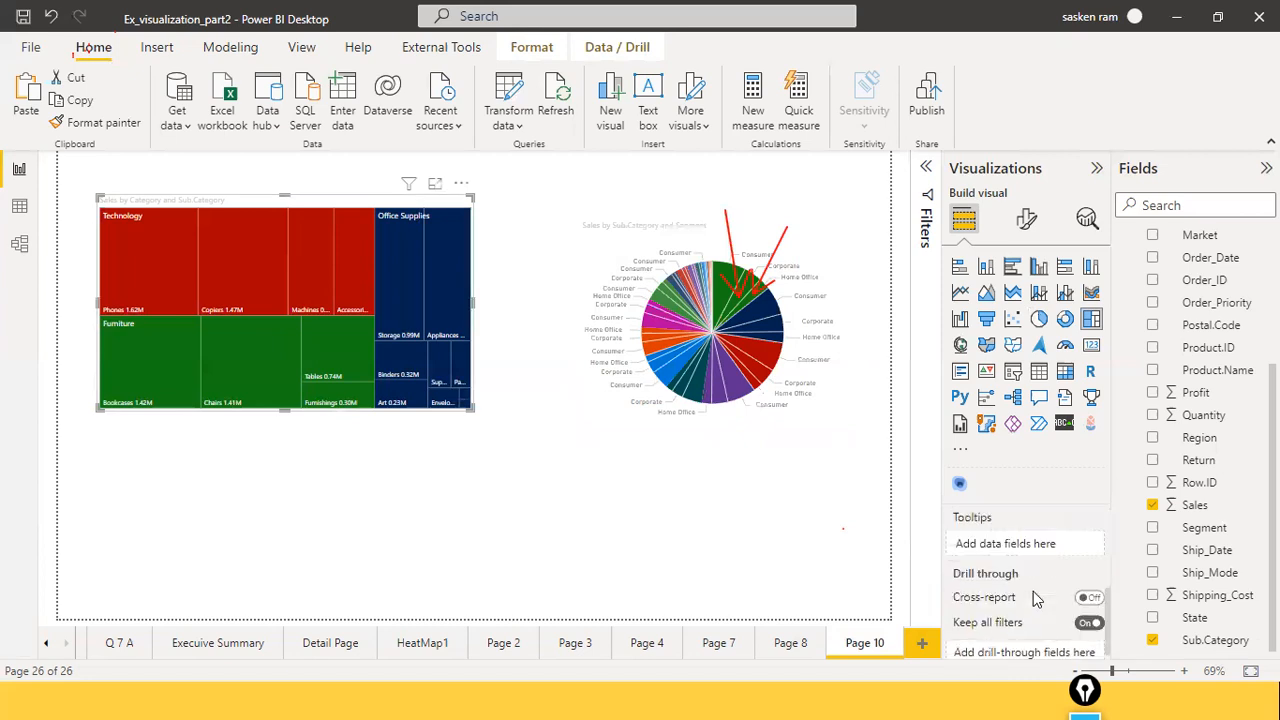
pyautogui.scroll(2, 1035, 597)
pyautogui.scroll(1, 1033, 591)
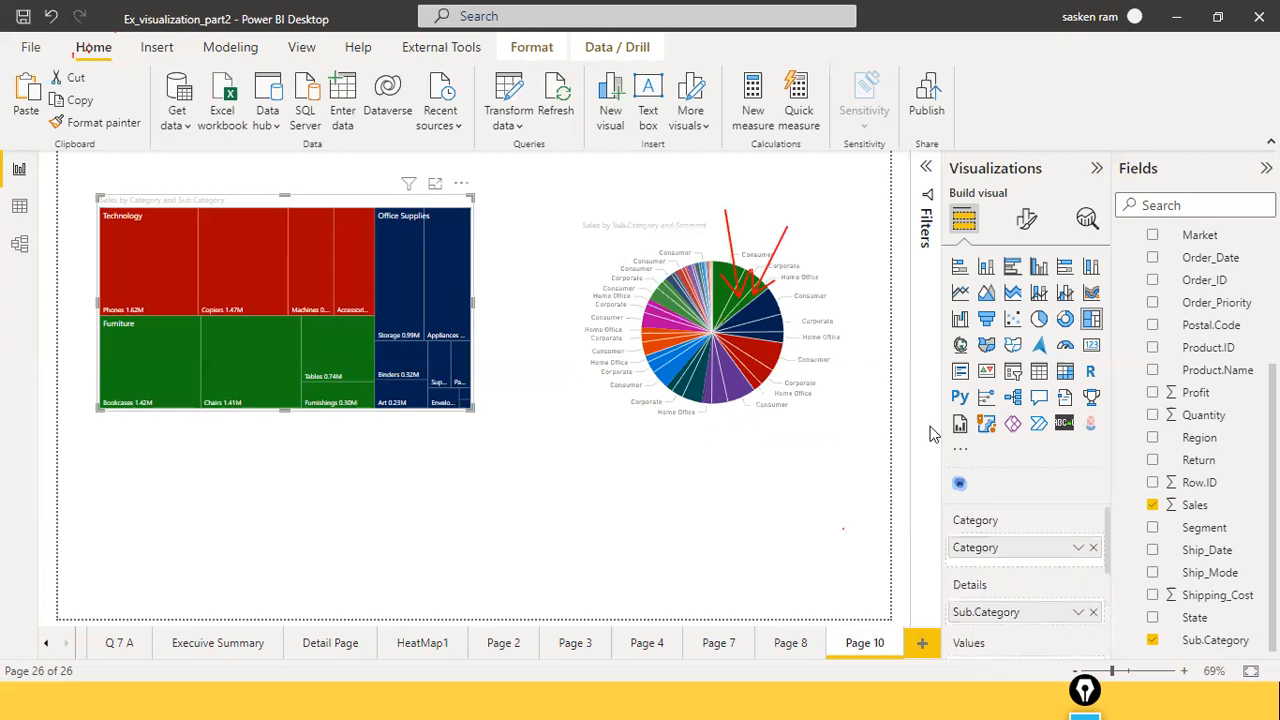
pyautogui.moveTo(472, 303); pyautogui.dragTo(513, 310)
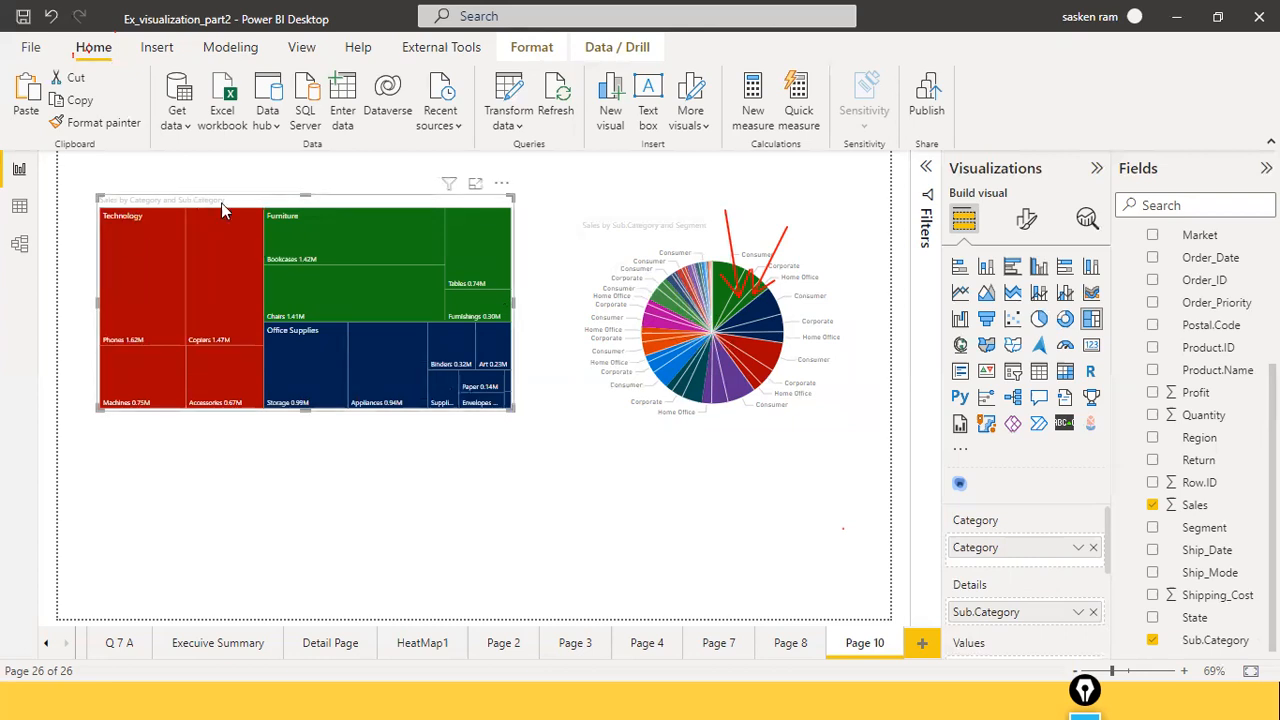
# Add Category beneath Sub.Category in the pie chart's legend
pyautogui.click(789, 265)
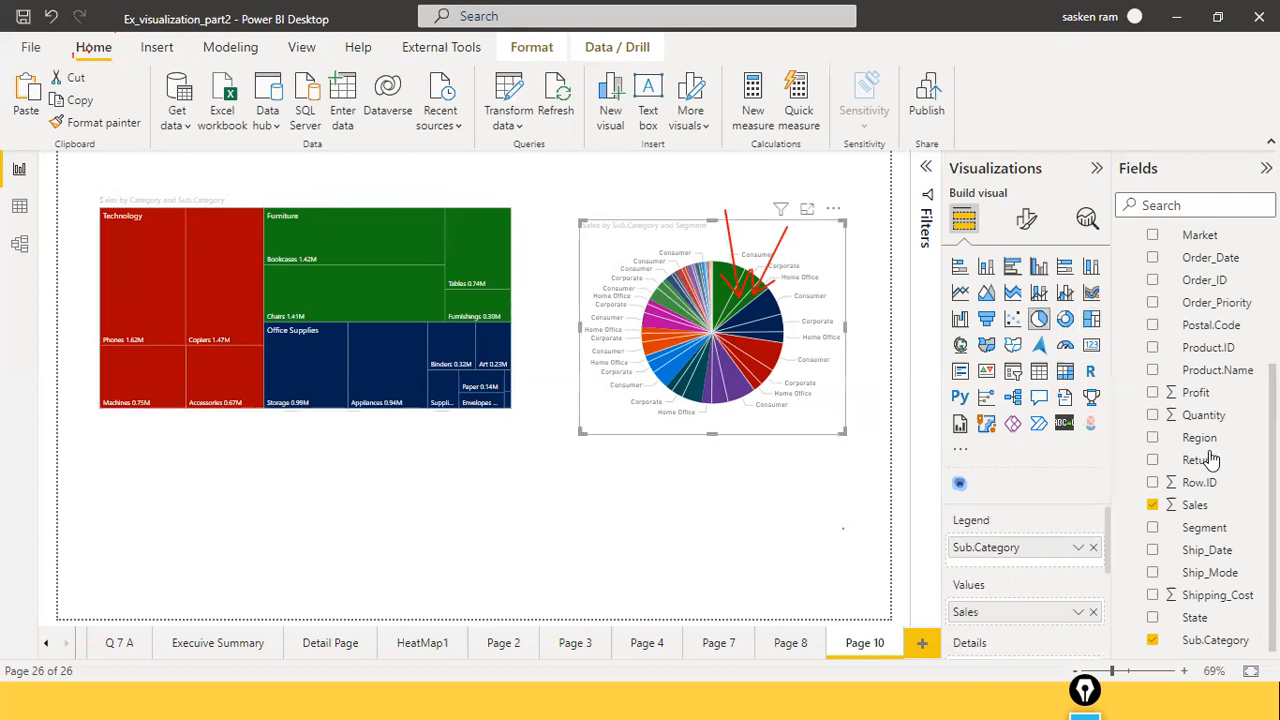
pyautogui.scroll(4, 1228, 330)
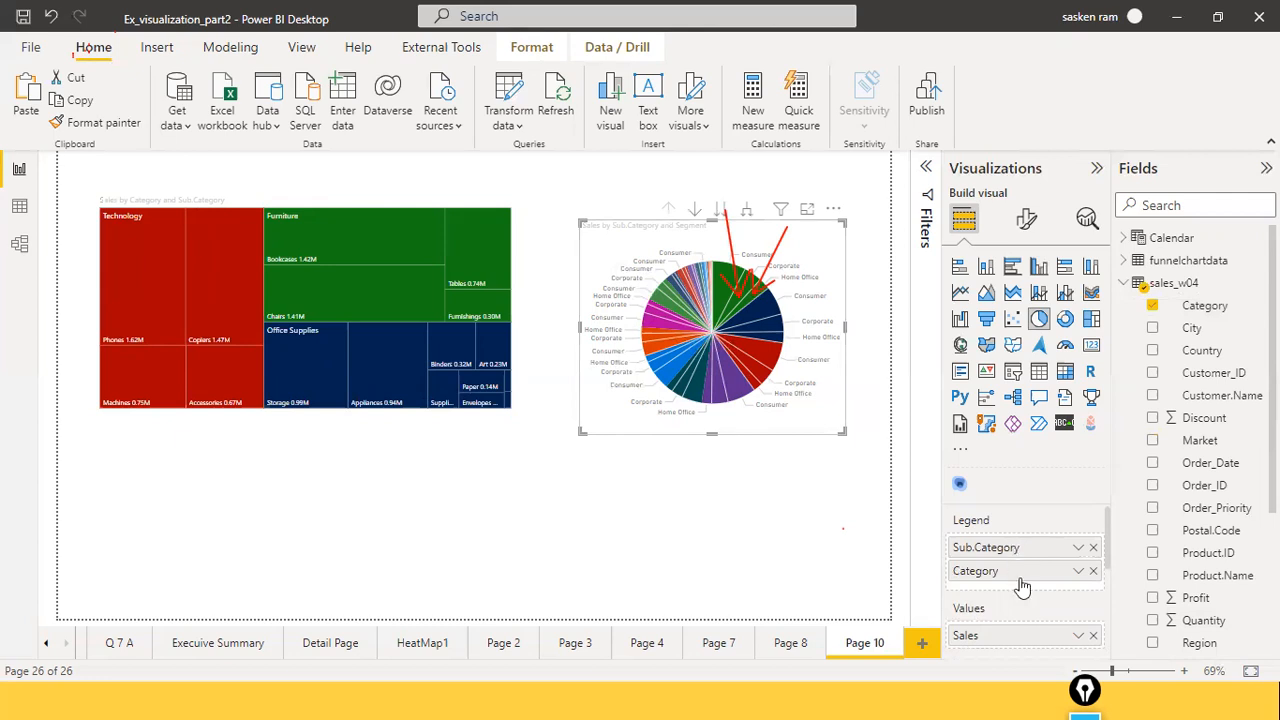
# Move Category above Sub.Category in the pie chart's legend, and check its hierarchy by expanding one level and drilling back up
pyautogui.moveTo(1008, 555); pyautogui.dragTo(1043, 610)
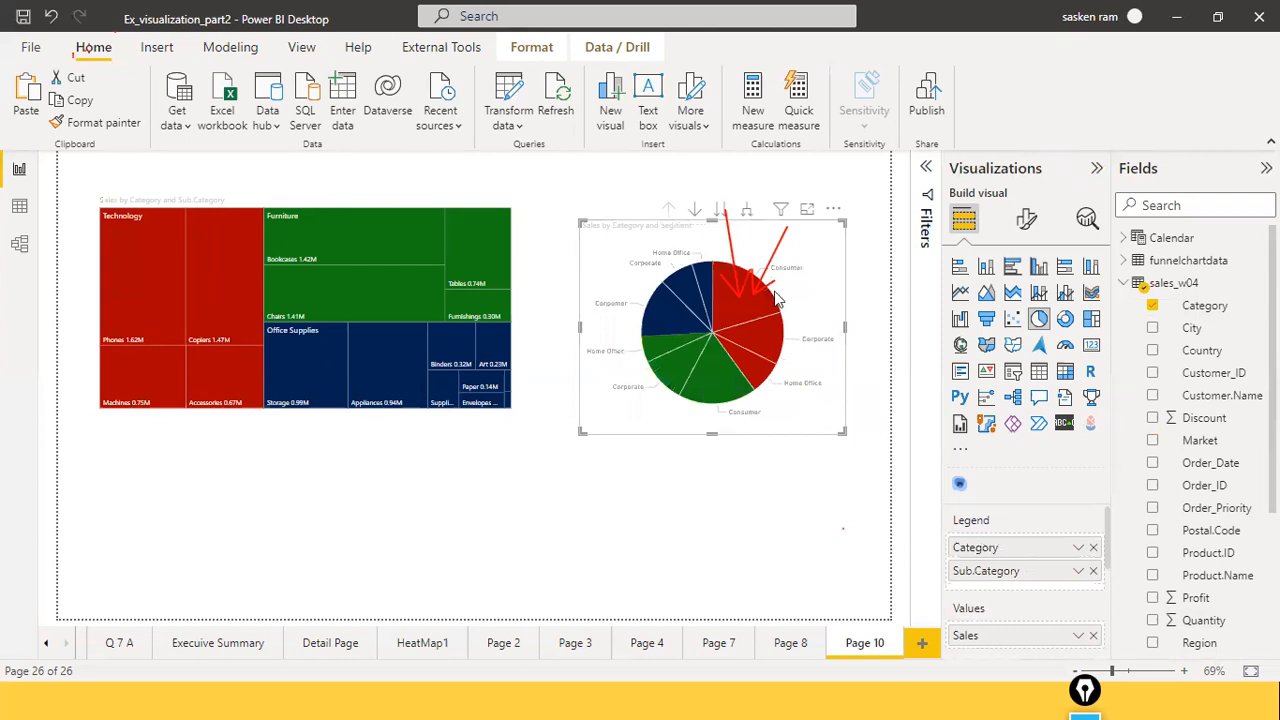
pyautogui.click(745, 212)
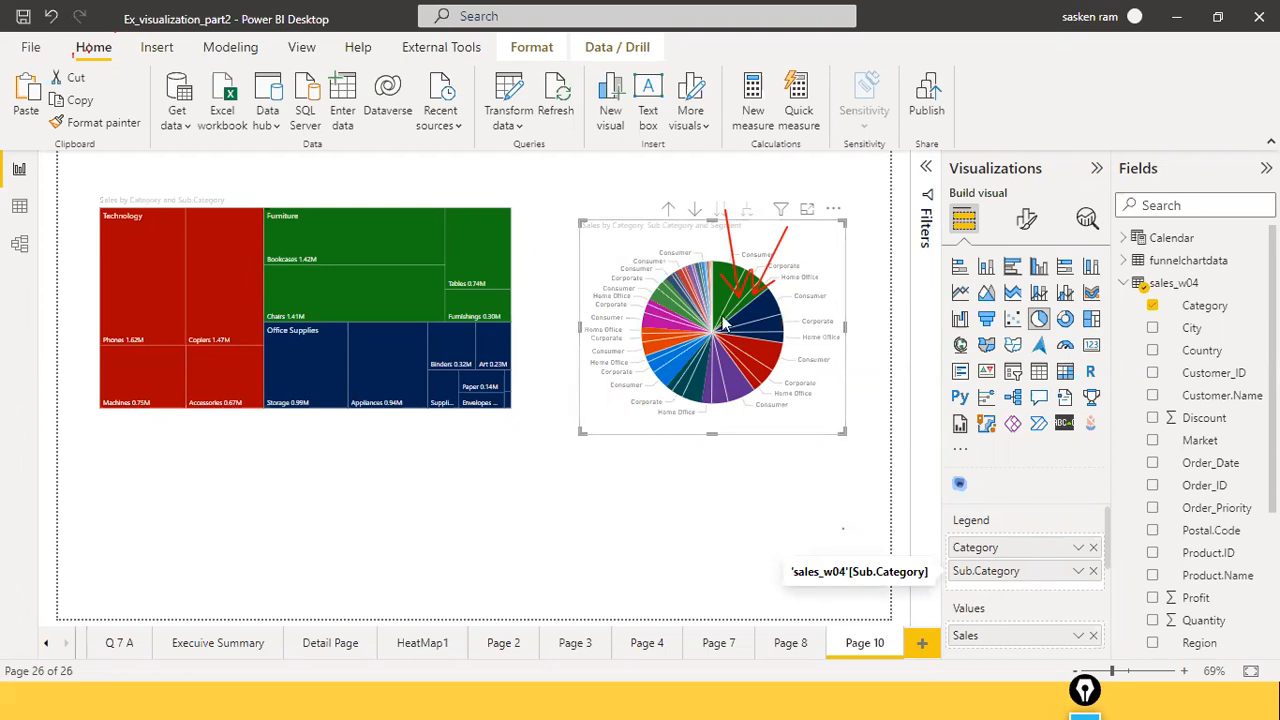
pyautogui.click(666, 211)
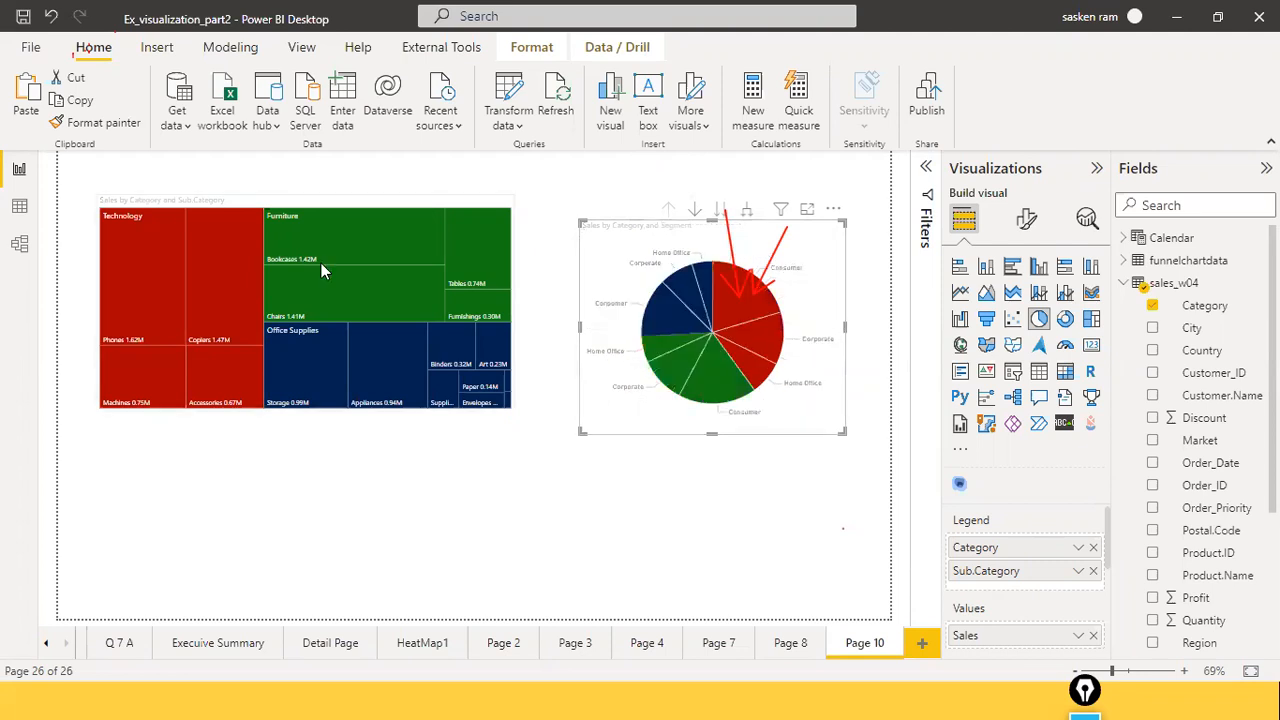
# Move the treemap slightly lower on the page and enlarge it toward the pie chart and the page's lower edge
pyautogui.moveTo(330, 255); pyautogui.dragTo(316, 307)
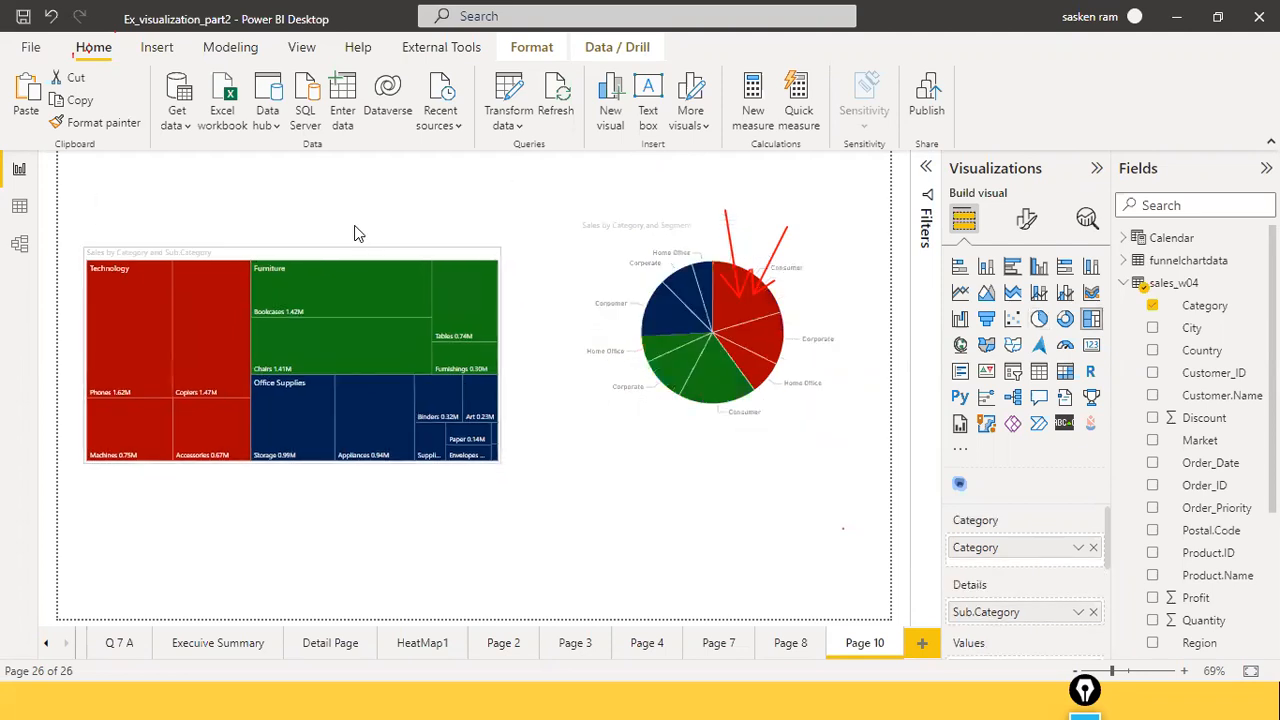
pyautogui.click(780, 513)
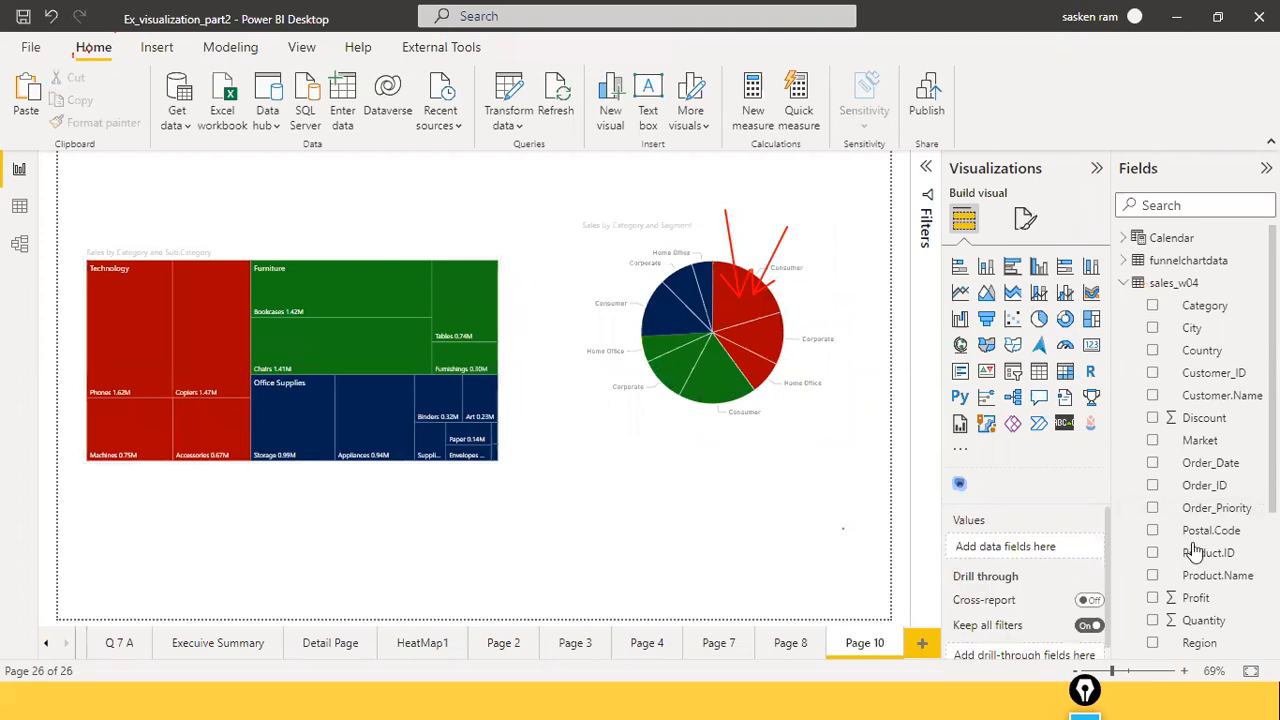
pyautogui.scroll(-3, 1195, 552)
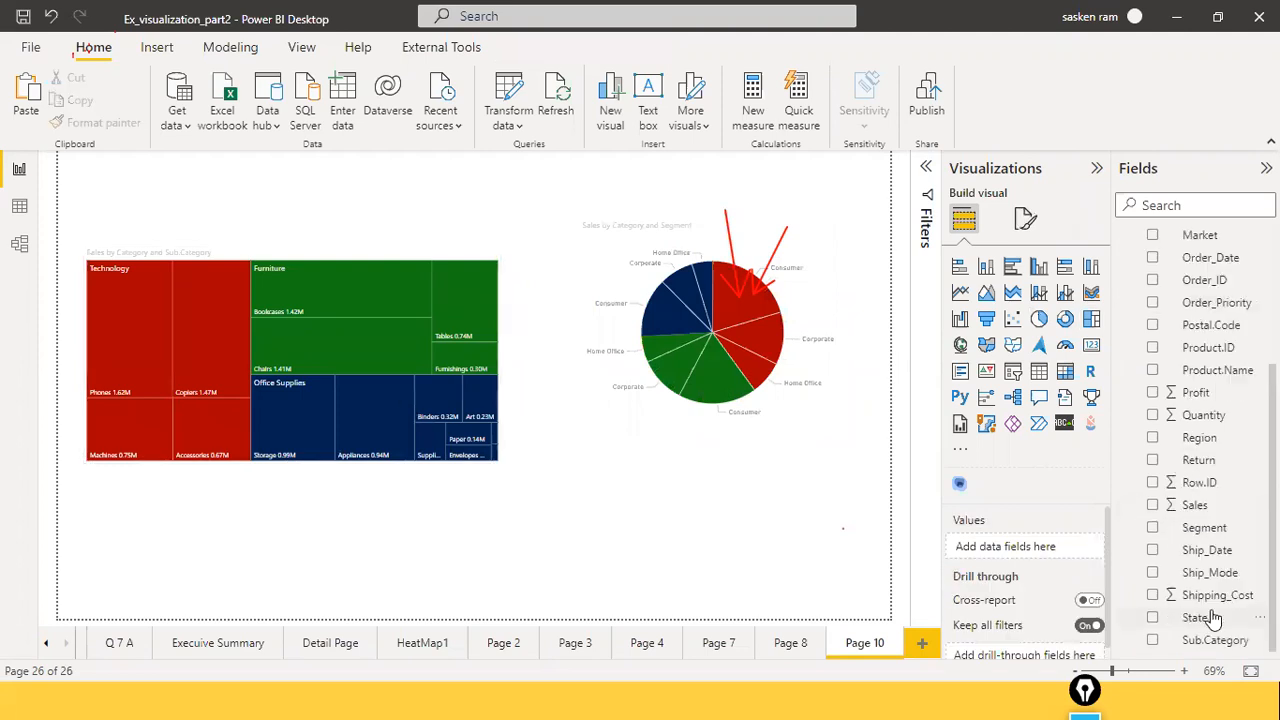
pyautogui.click(390, 268)
pyautogui.moveTo(1206, 532); pyautogui.dragTo(314, 296)
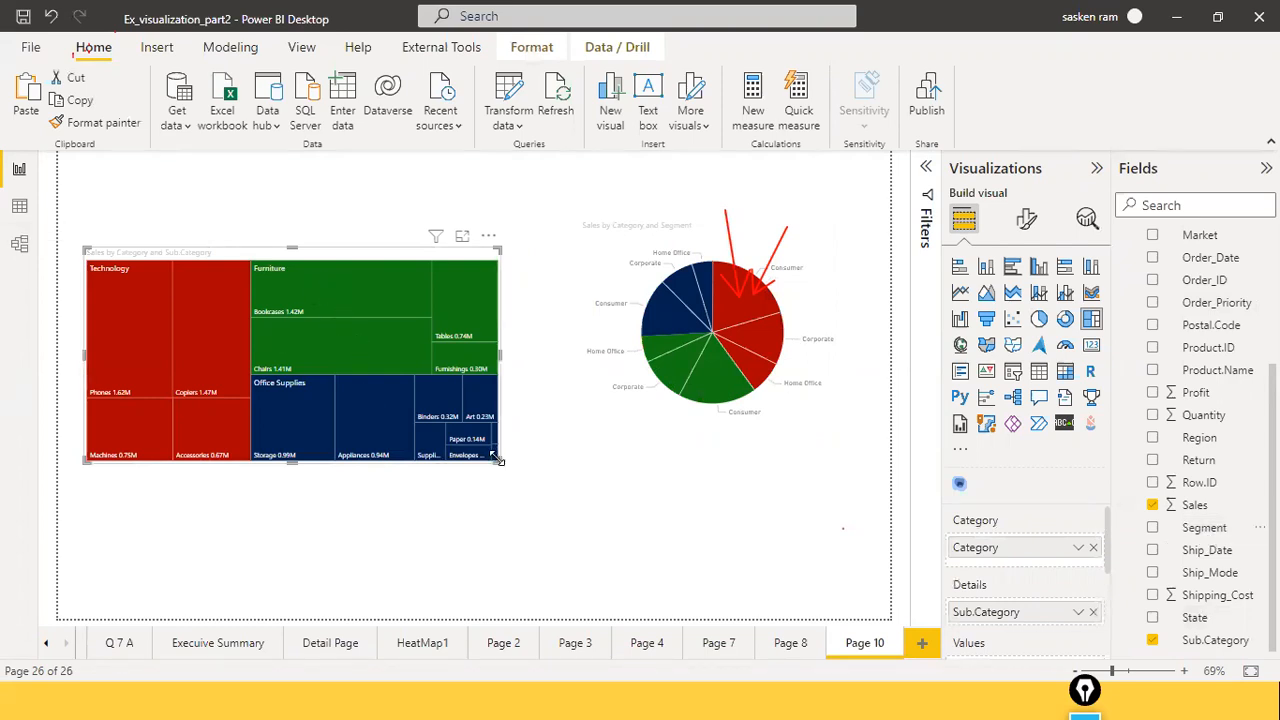
pyautogui.moveTo(500, 461); pyautogui.dragTo(588, 546)
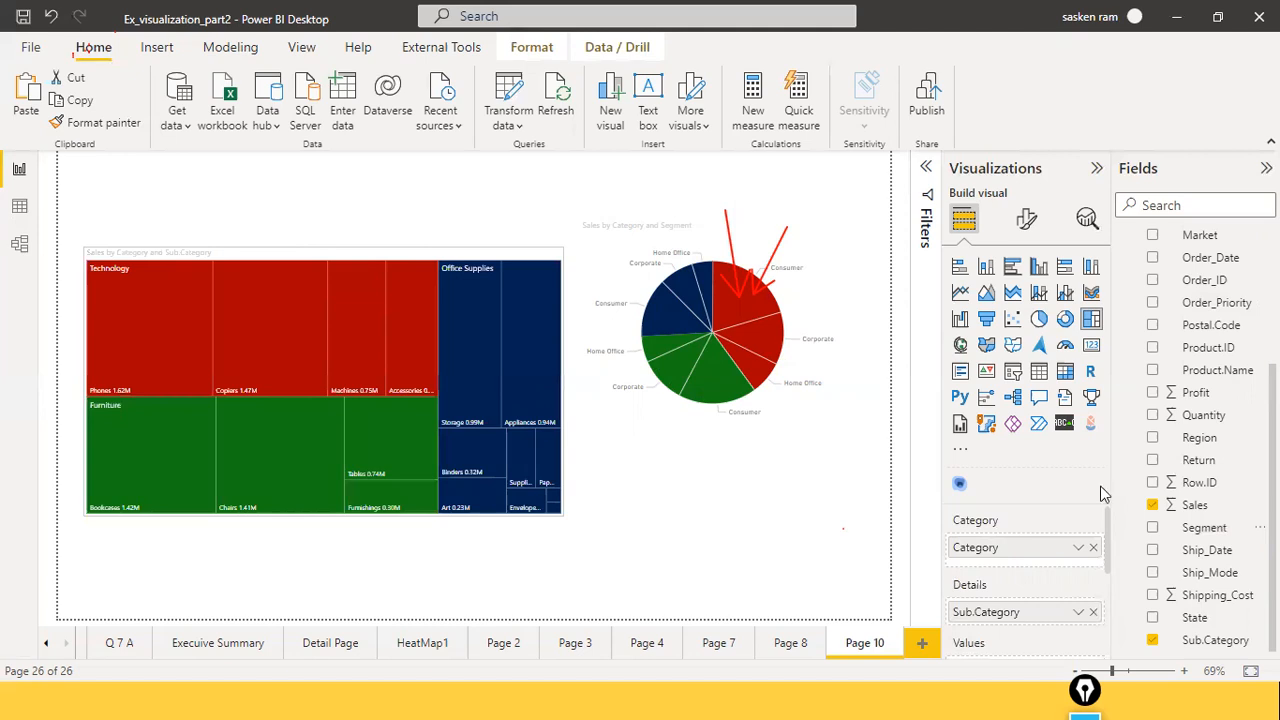
# Add Segment beneath Category in the treemap's category fields, and line up the pie chart beside the treemap
pyautogui.moveTo(1232, 536); pyautogui.dragTo(304, 366)
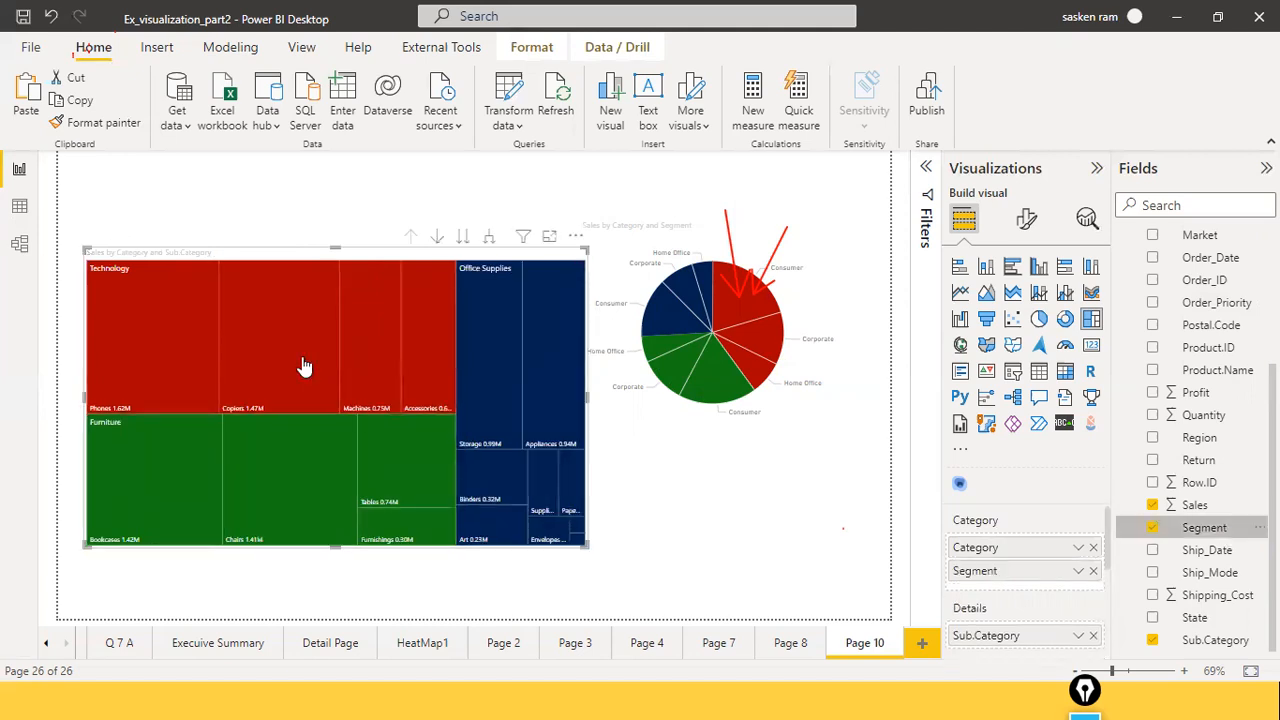
pyautogui.moveTo(364, 257)
pyautogui.mouseDown()
pyautogui.moveTo(246, 221)
pyautogui.moveTo(347, 267)
pyautogui.mouseUp()
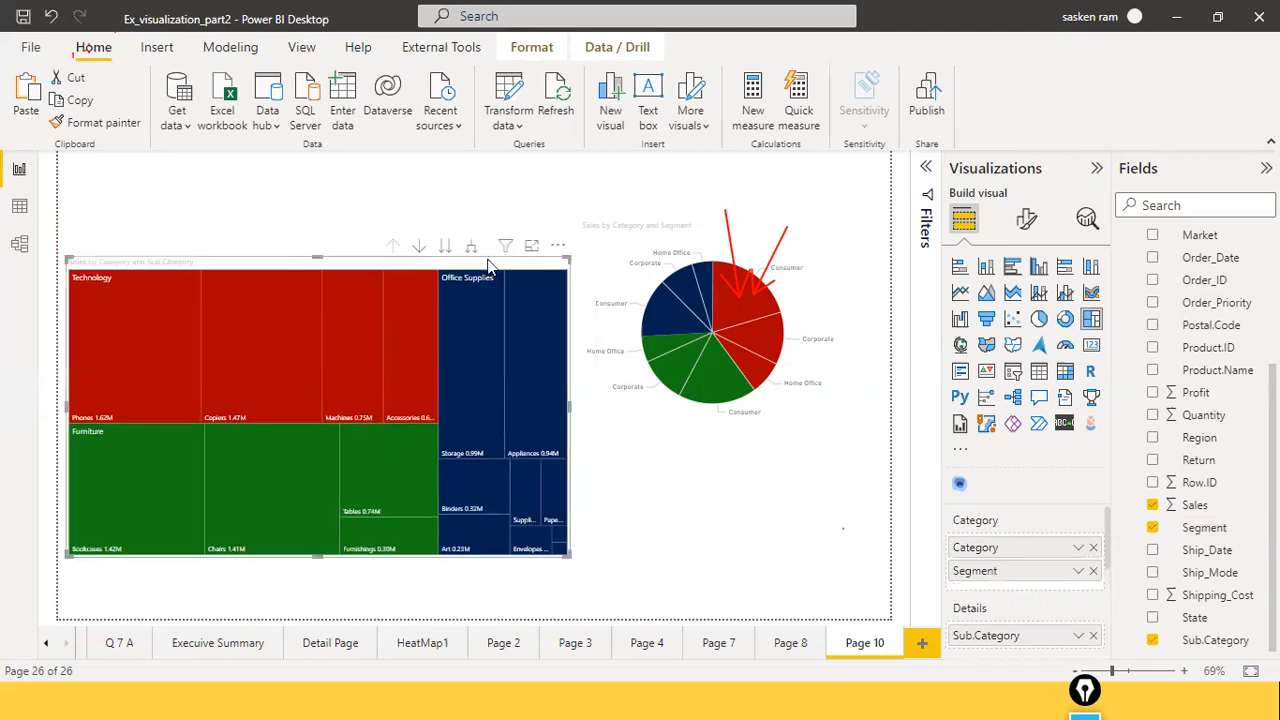
pyautogui.click(690, 458)
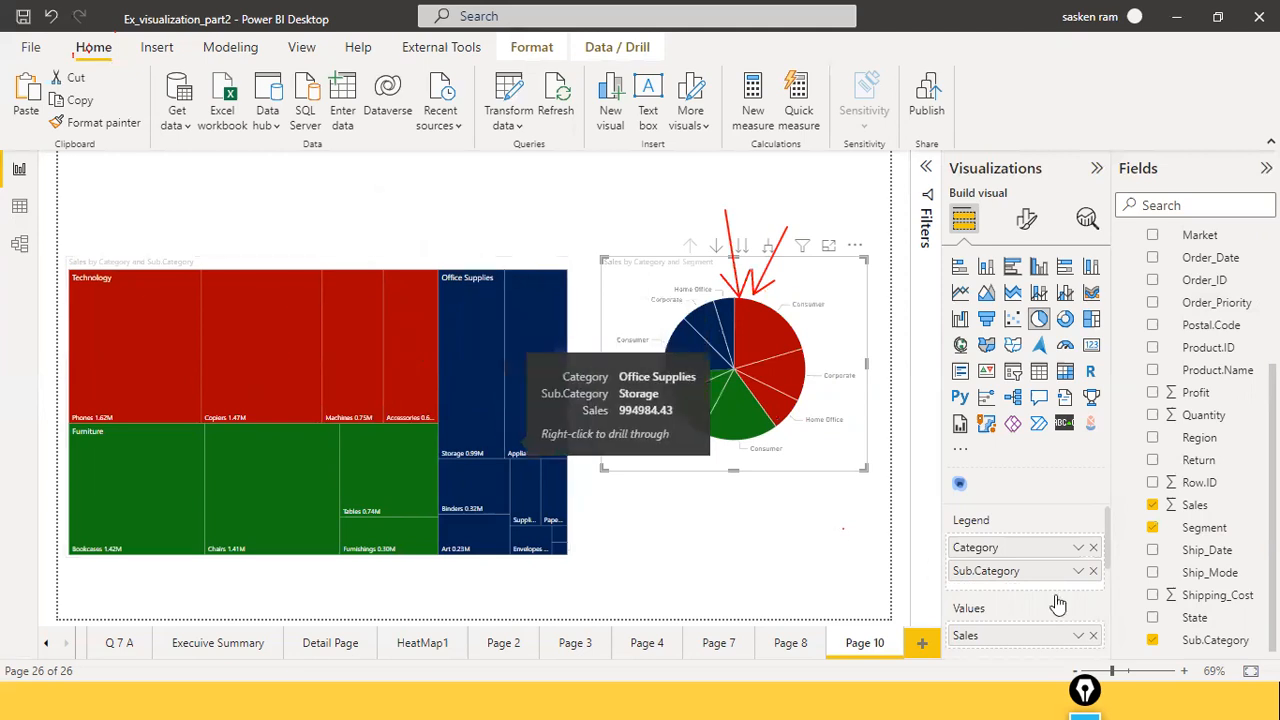
pyautogui.scroll(-1, 1058, 605)
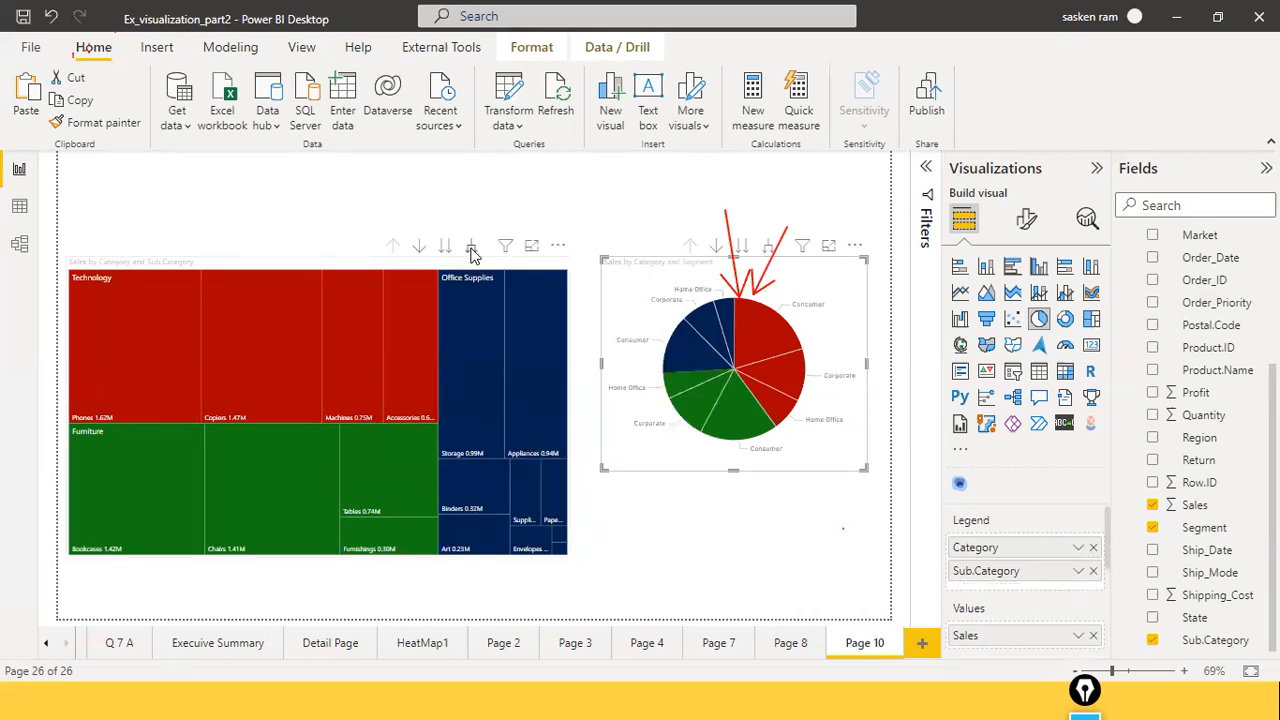
# Expand both the treemap and the pie chart down one level in their hierarchies to compare readability
pyautogui.click(472, 254)
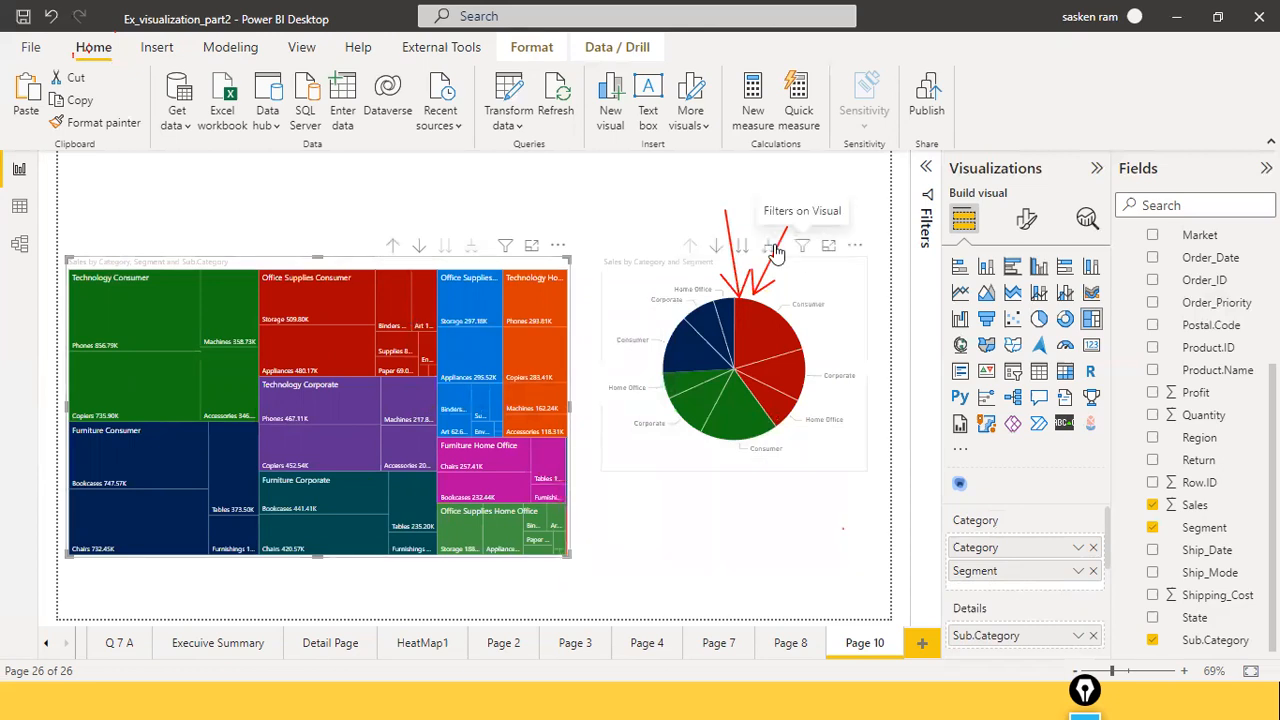
pyautogui.click(775, 252)
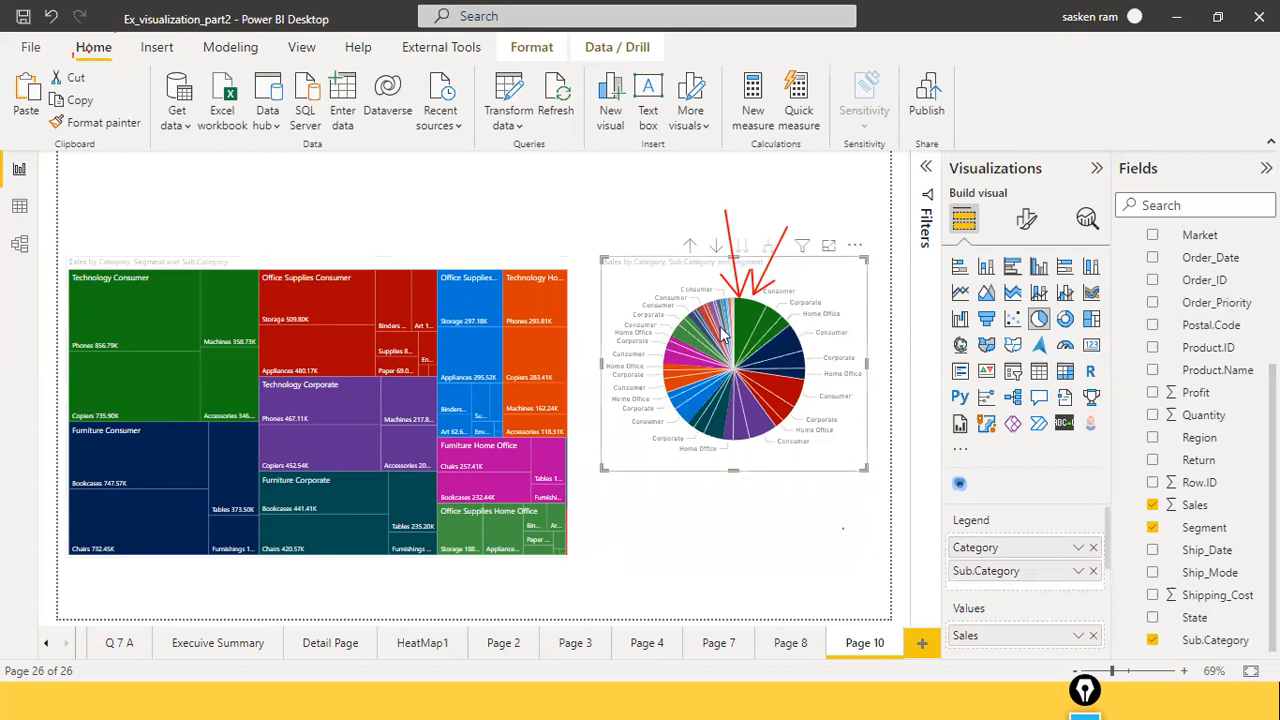
pyautogui.moveTo(727, 322)
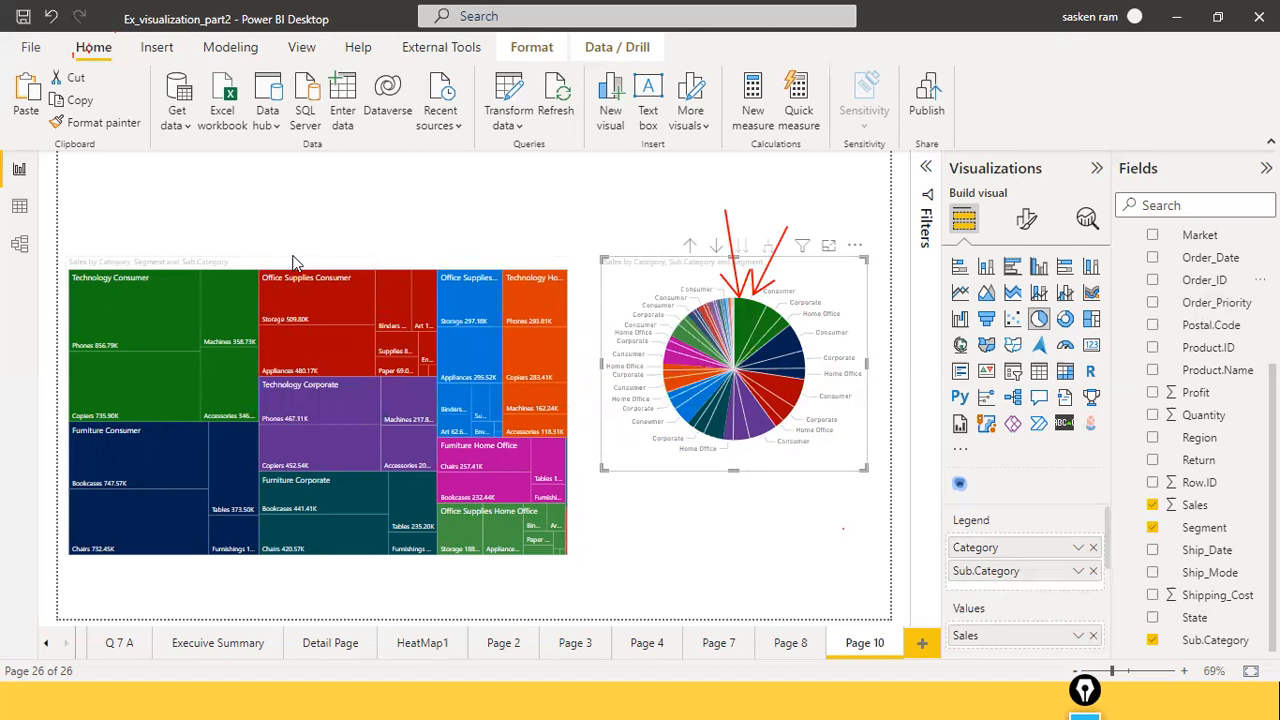
# Move the treemap into the page's upper-left corner and shrink it to free the space below
pyautogui.click(397, 259)
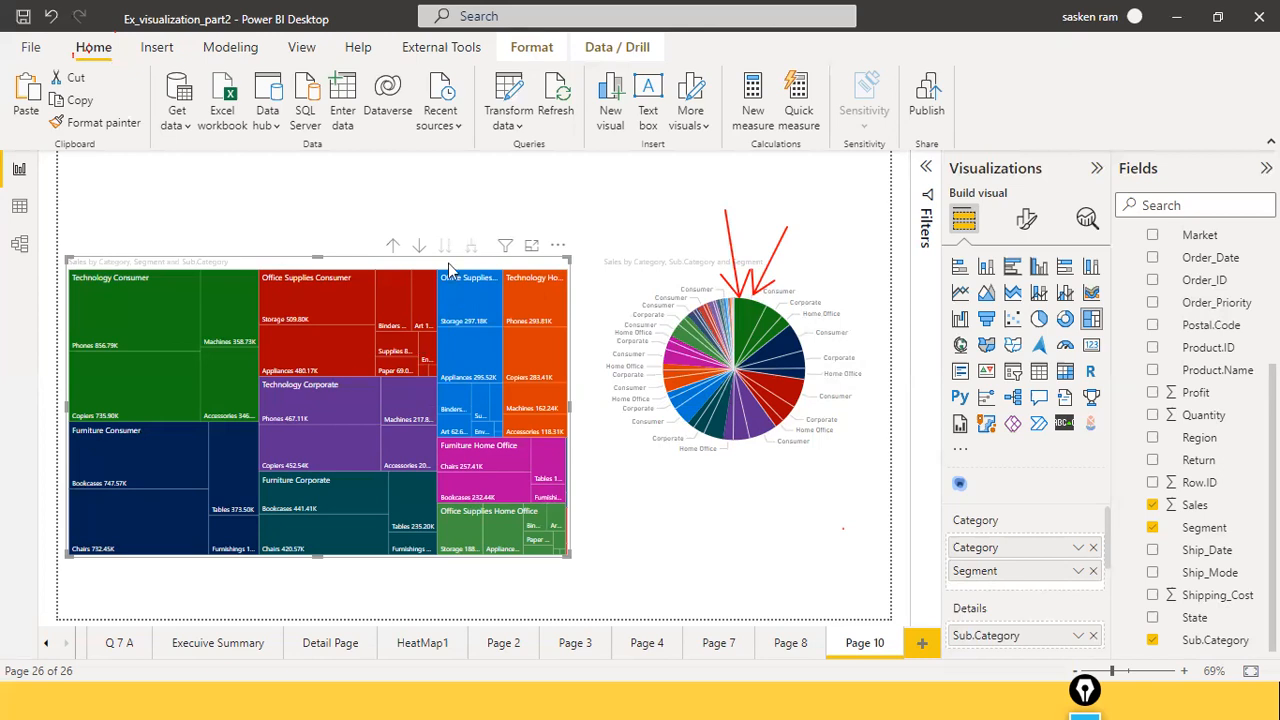
pyautogui.moveTo(450, 259); pyautogui.dragTo(441, 169)
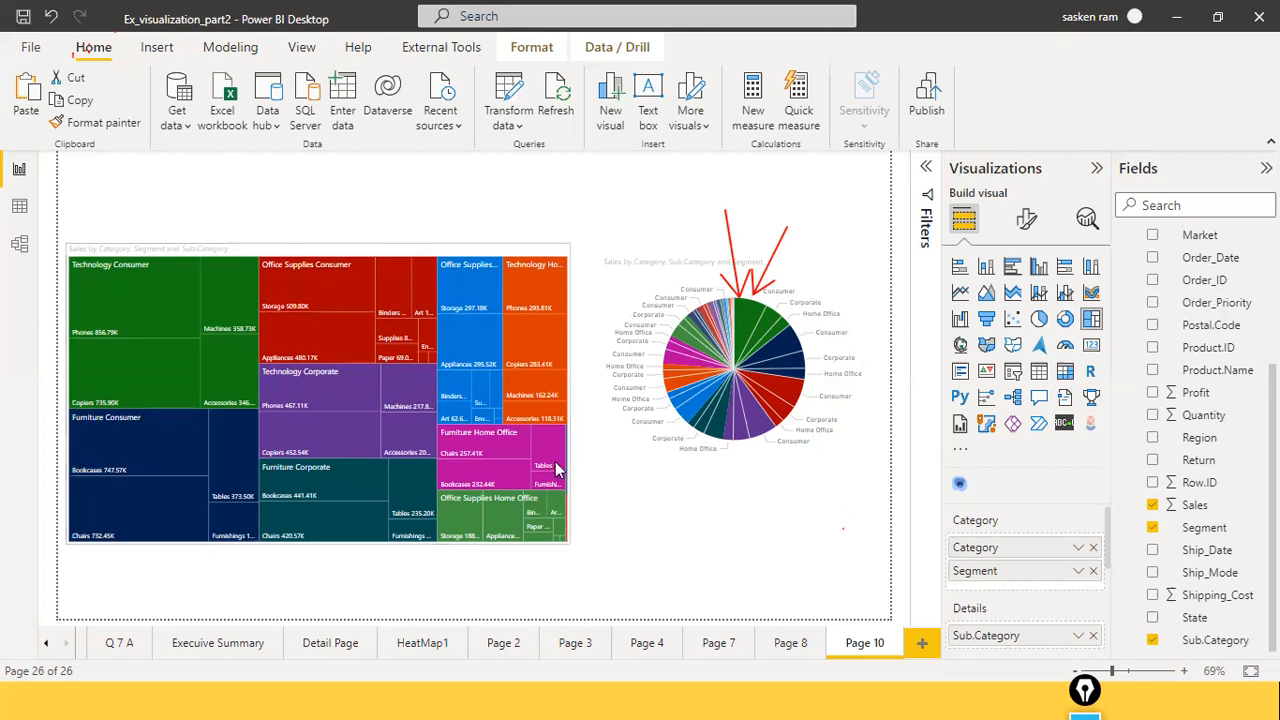
pyautogui.moveTo(561, 468); pyautogui.dragTo(477, 340)
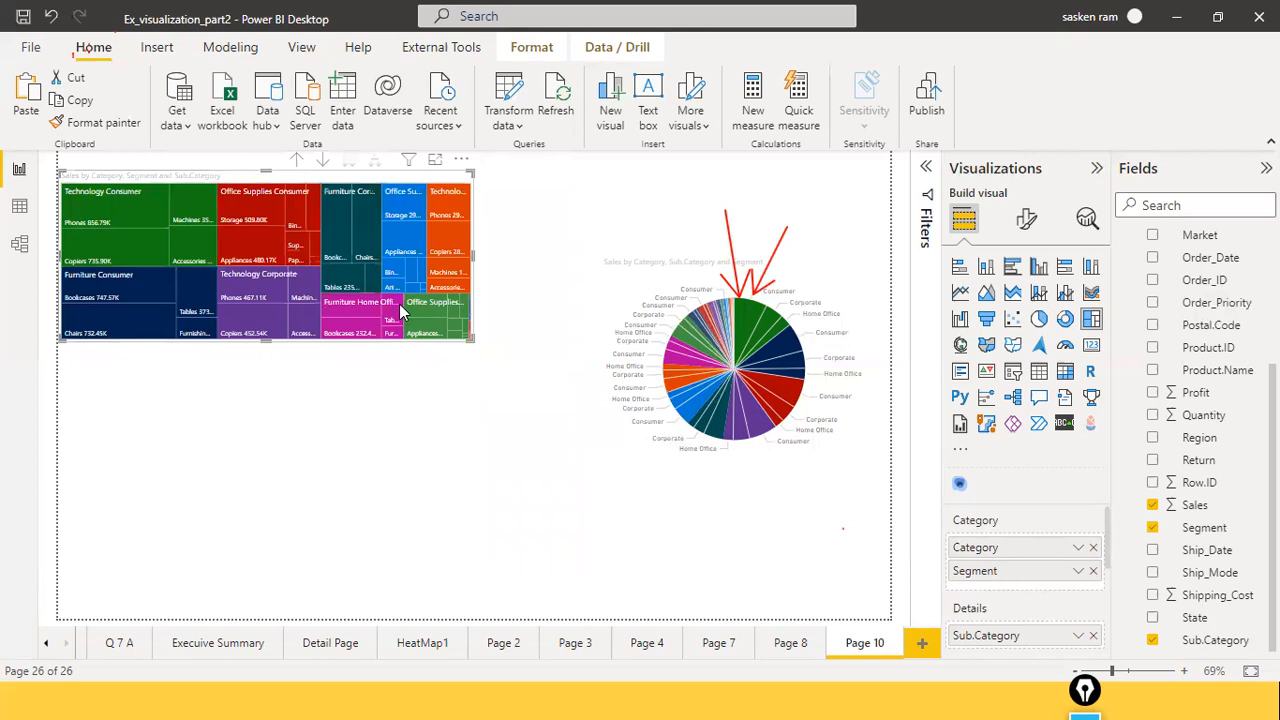
# Place a second treemap of Sales by Category beneath the first one and add Profit to its values
pyautogui.moveTo(340, 466); pyautogui.dragTo(372, 510)
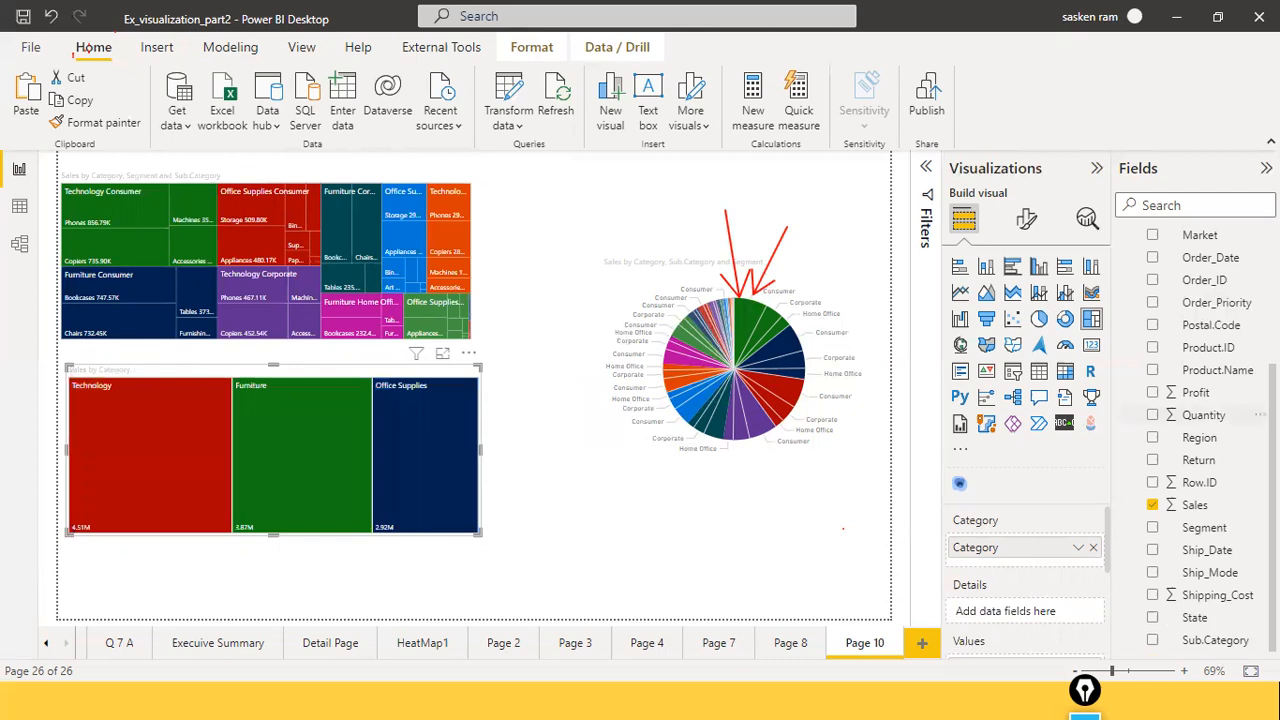
pyautogui.moveTo(1207, 398); pyautogui.dragTo(322, 401)
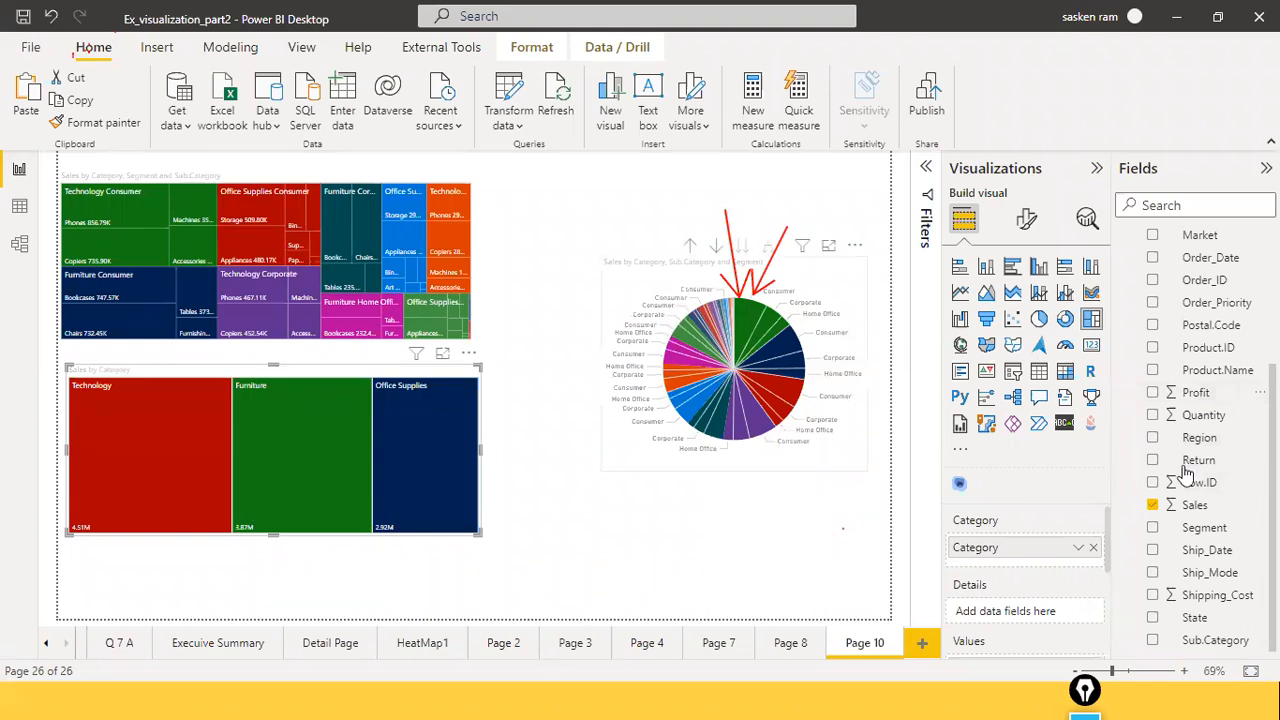
pyautogui.click(1152, 392)
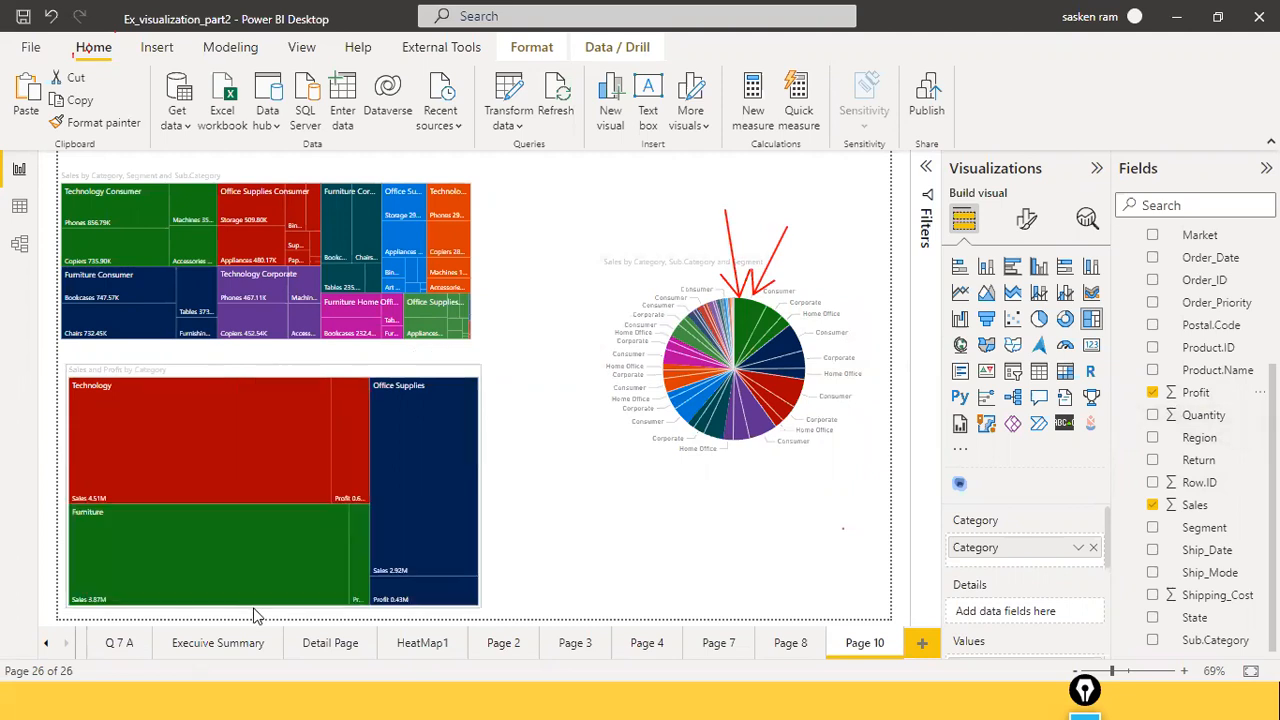
# Widen the Sales and Profit treemap toward the pie chart and clear the highlighted selection
pyautogui.click(475, 490)
pyautogui.moveTo(480, 369); pyautogui.dragTo(608, 369)
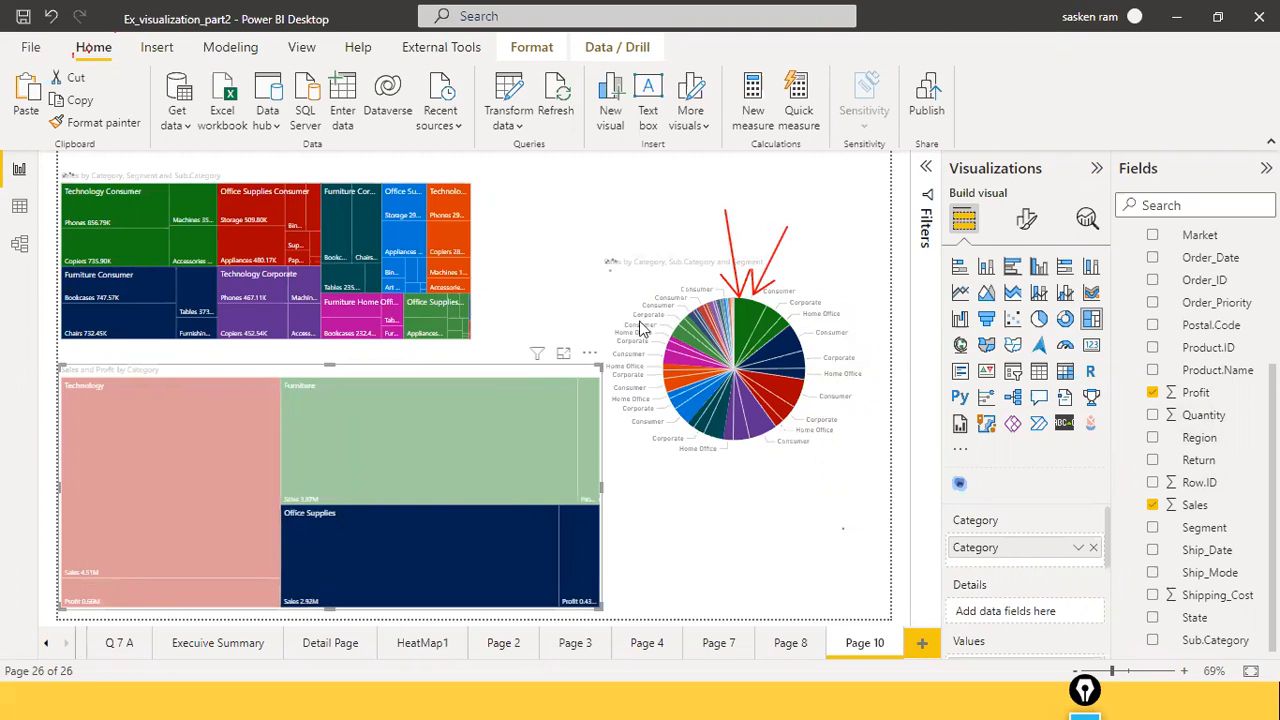
pyautogui.click(818, 302)
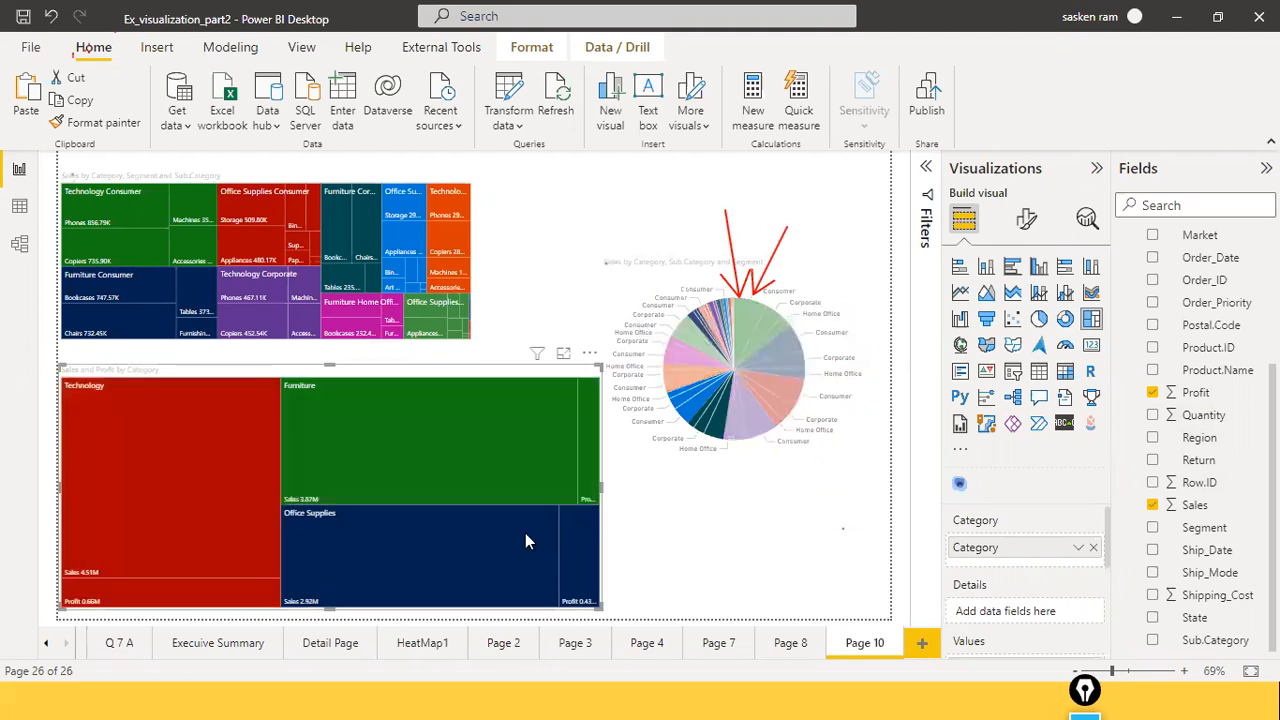
pyautogui.click(600, 497)
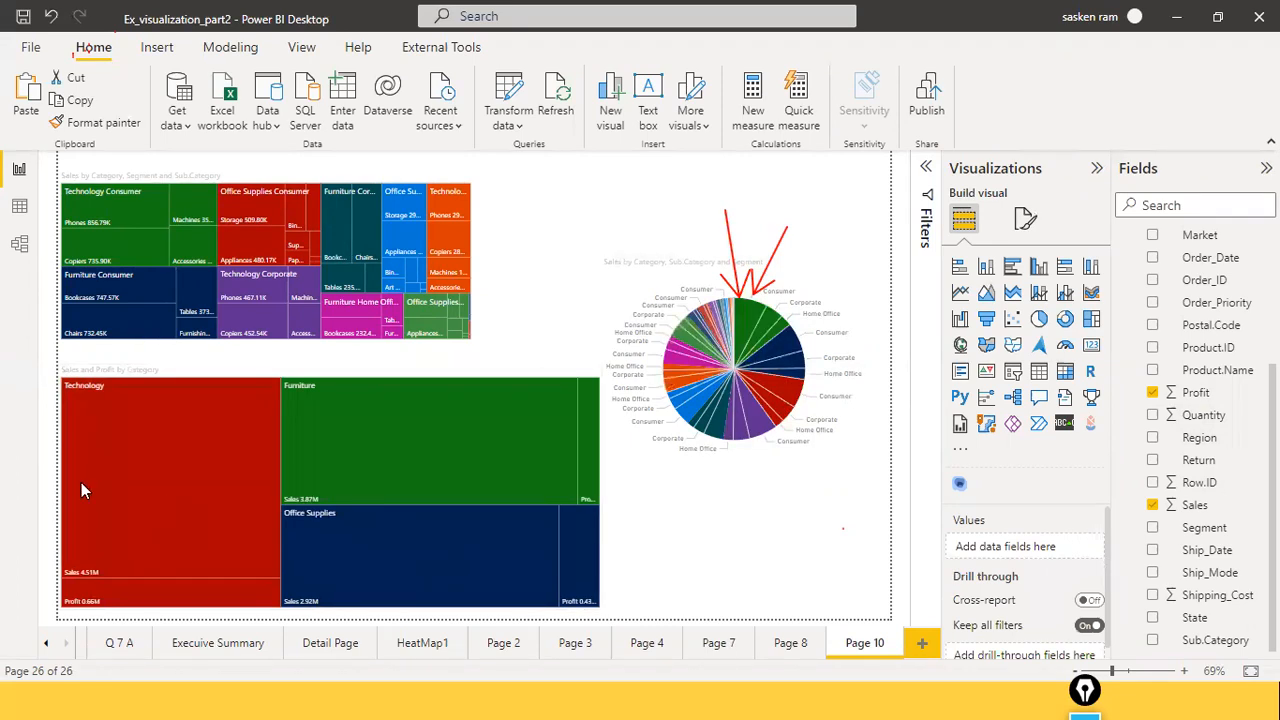
# Add Segment beneath Category in the category fields of the Sales and Profit treemap
pyautogui.moveTo(83, 542)
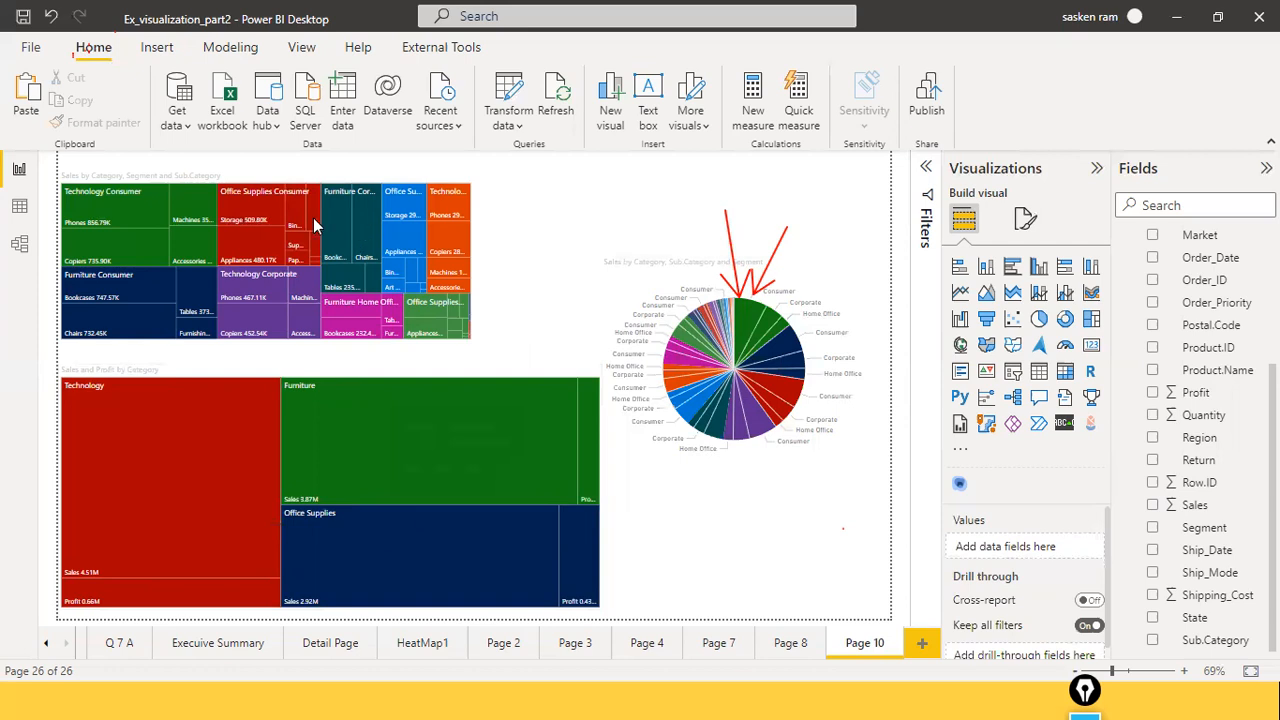
pyautogui.moveTo(313, 220)
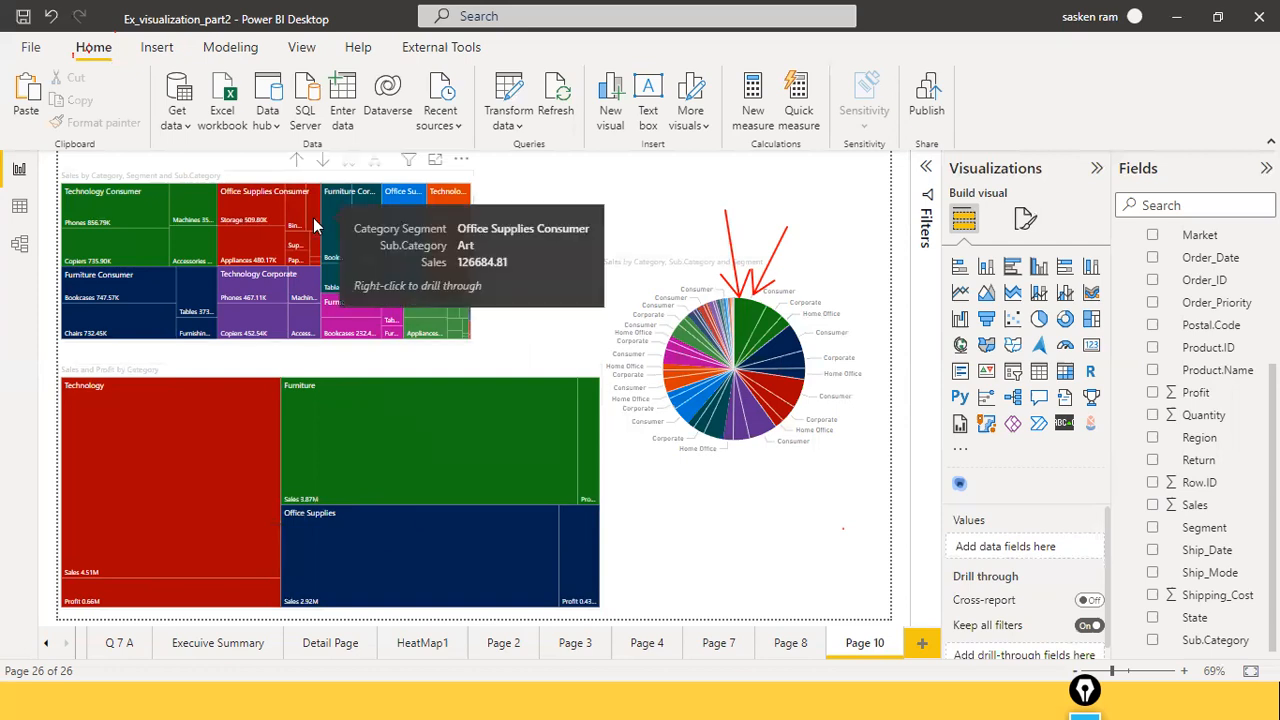
pyautogui.moveTo(217, 478)
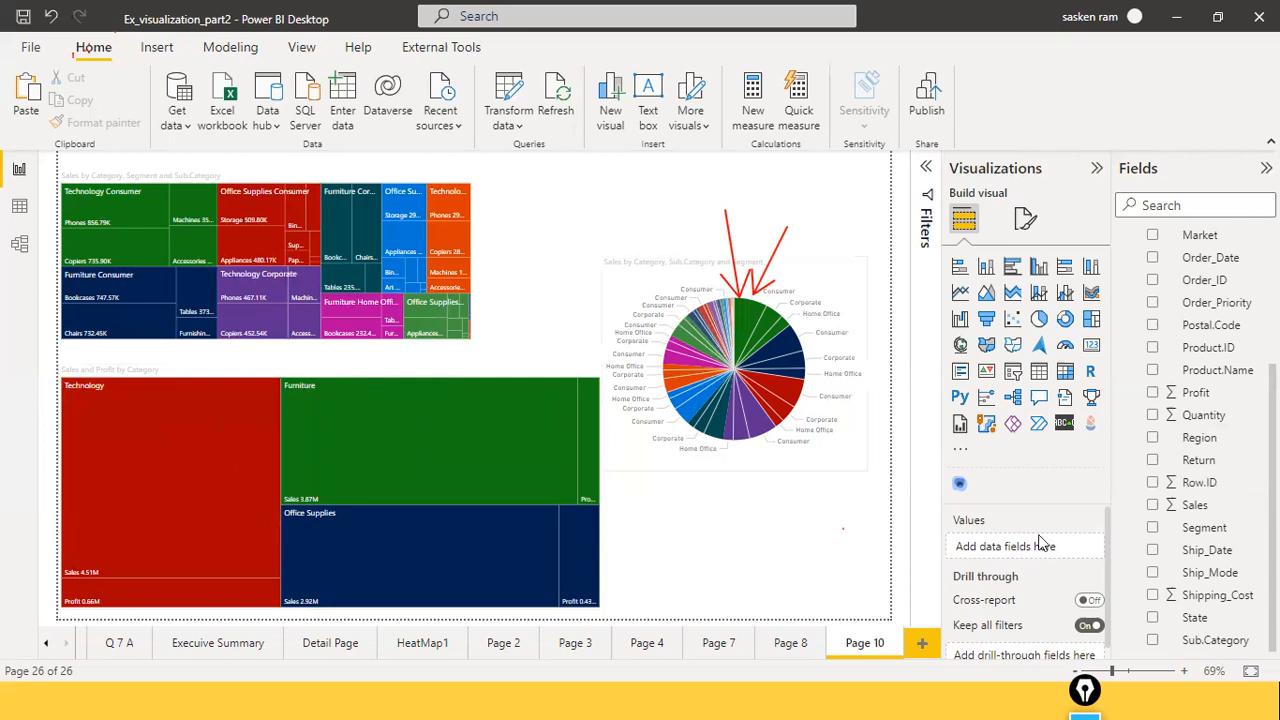
pyautogui.moveTo(1138, 529); pyautogui.dragTo(438, 455)
pyautogui.moveTo(1190, 529); pyautogui.dragTo(1224, 534)
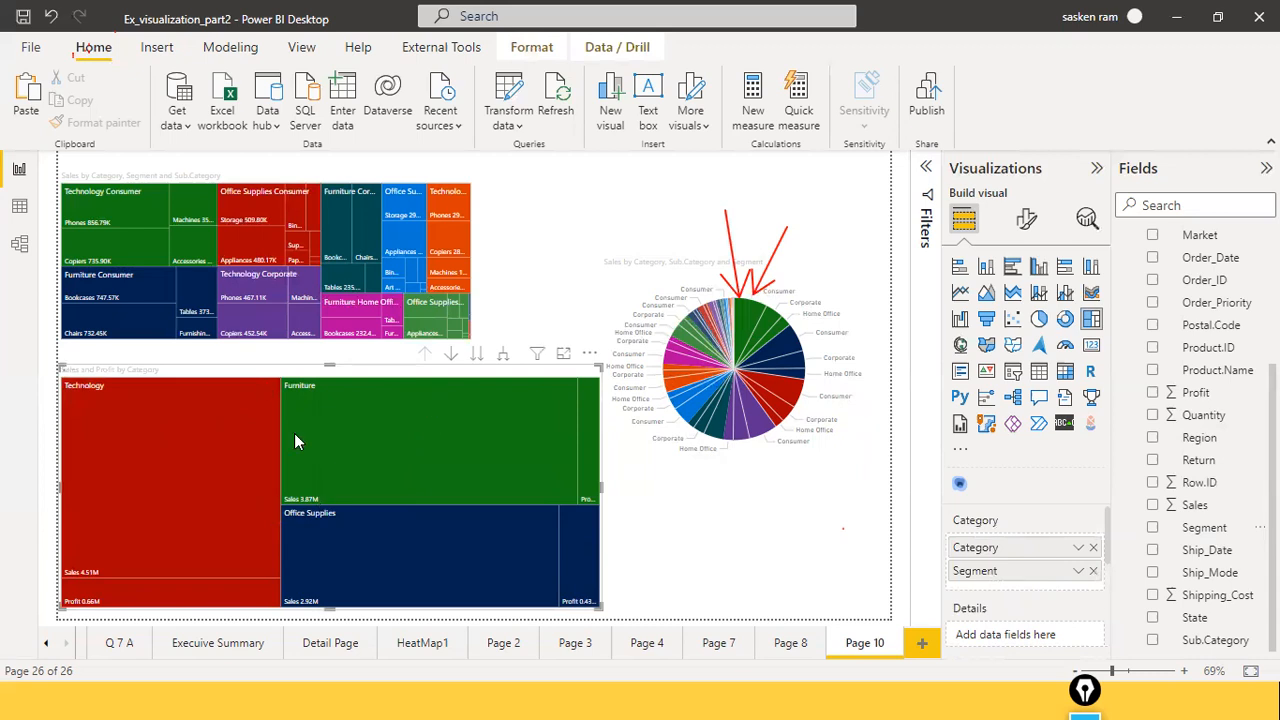
# Expand the Sales and Profit treemap to the Category and Segment level, and drill back up to Category
pyautogui.click(506, 356)
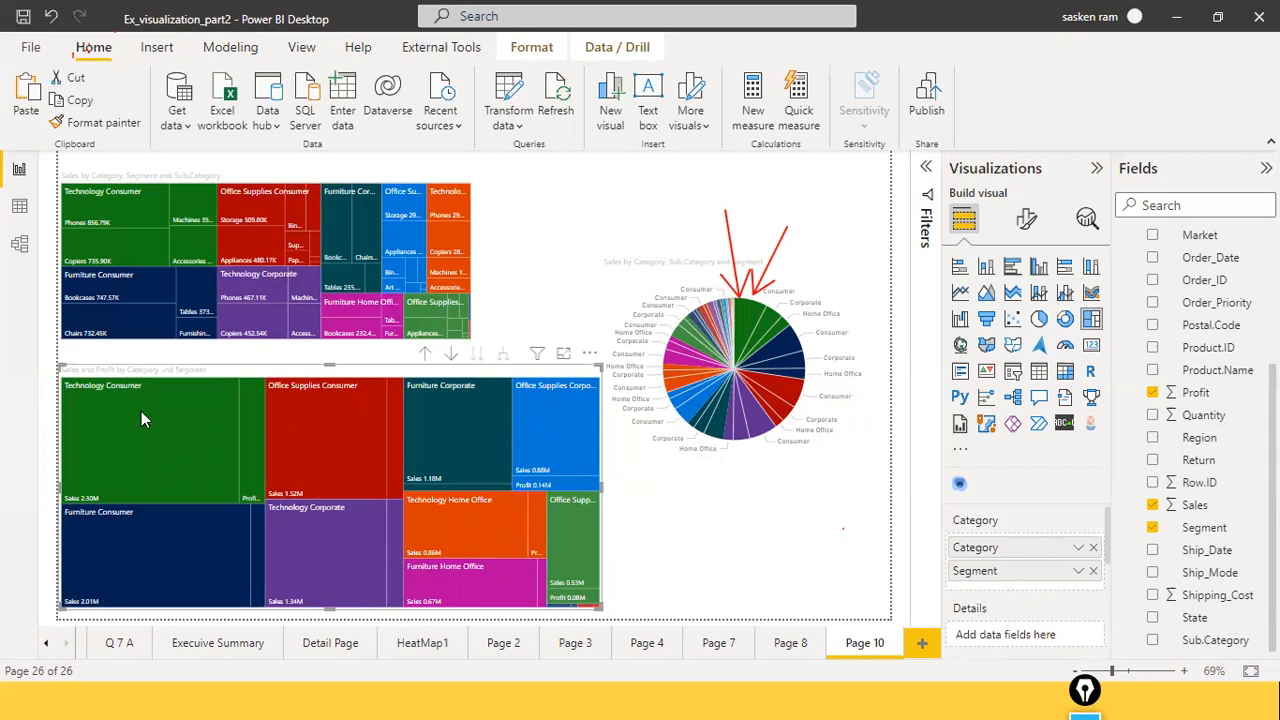
pyautogui.moveTo(141, 411)
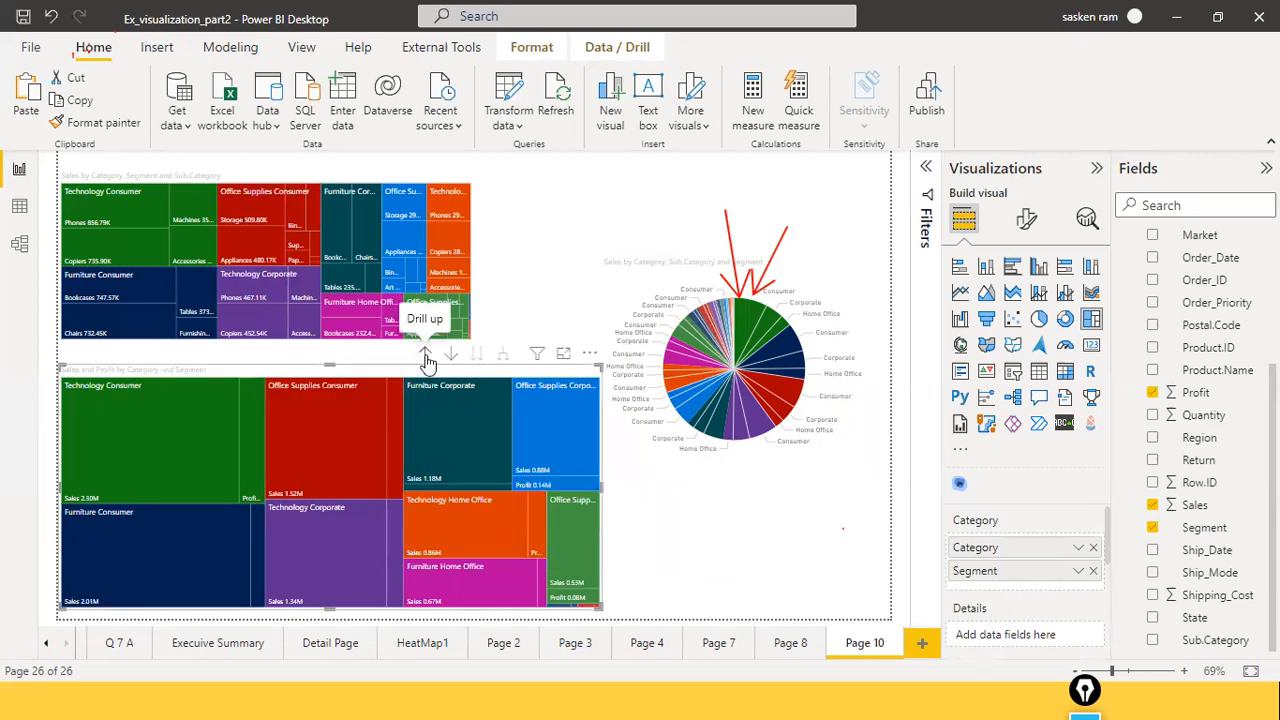
pyautogui.click(425, 356)
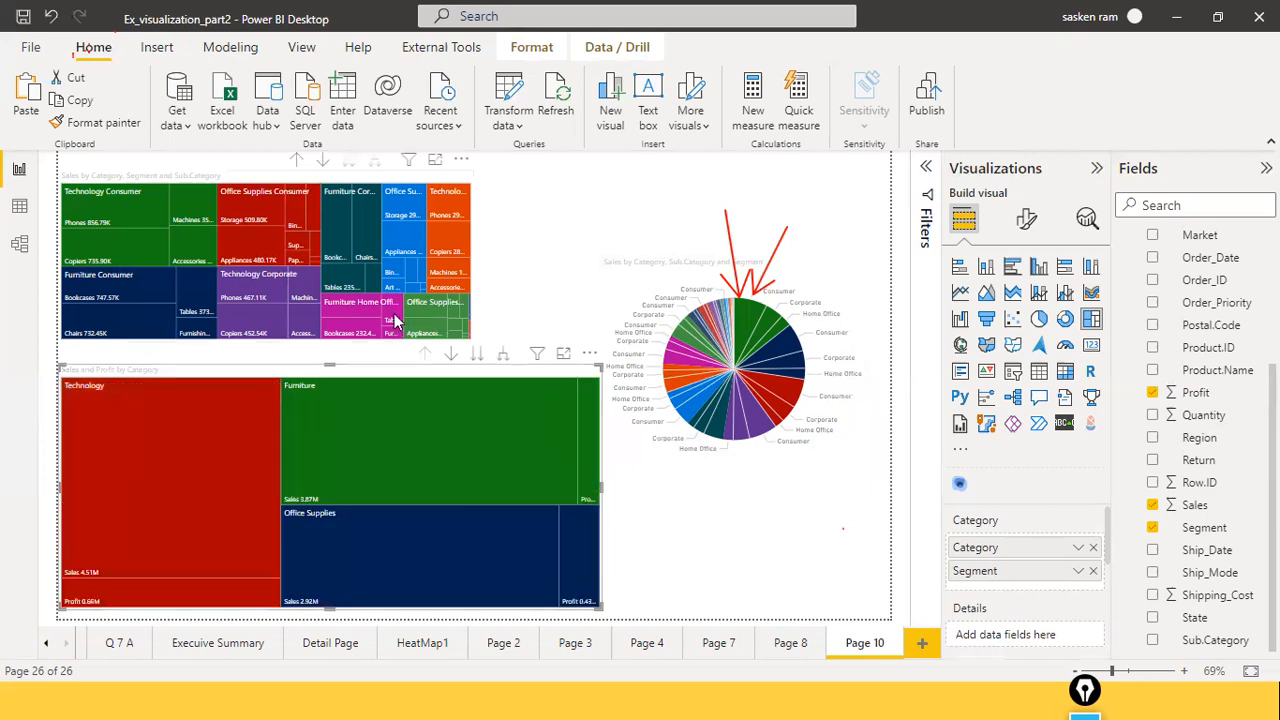
pyautogui.moveTo(397, 322)
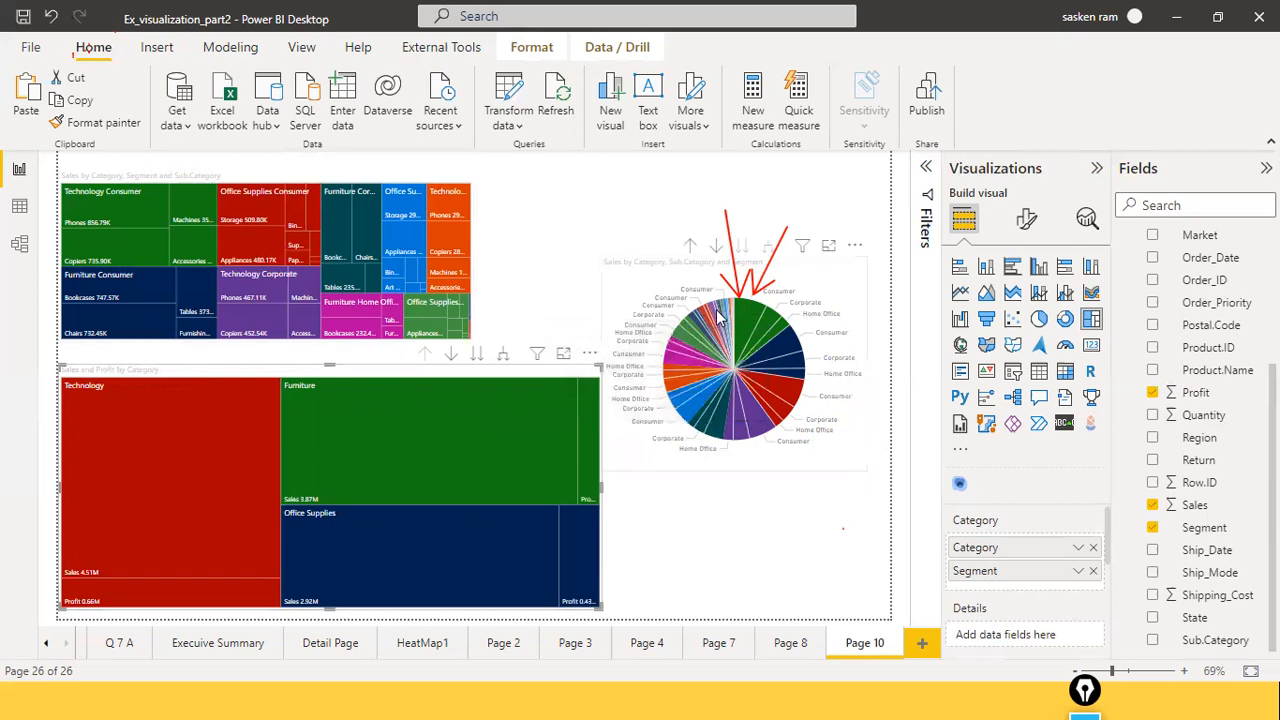
# Move the pie chart higher on the page and review the fields assigned to it and to the lower treemap
pyautogui.moveTo(718, 316)
pyautogui.hotkey('ctrl', 'z')
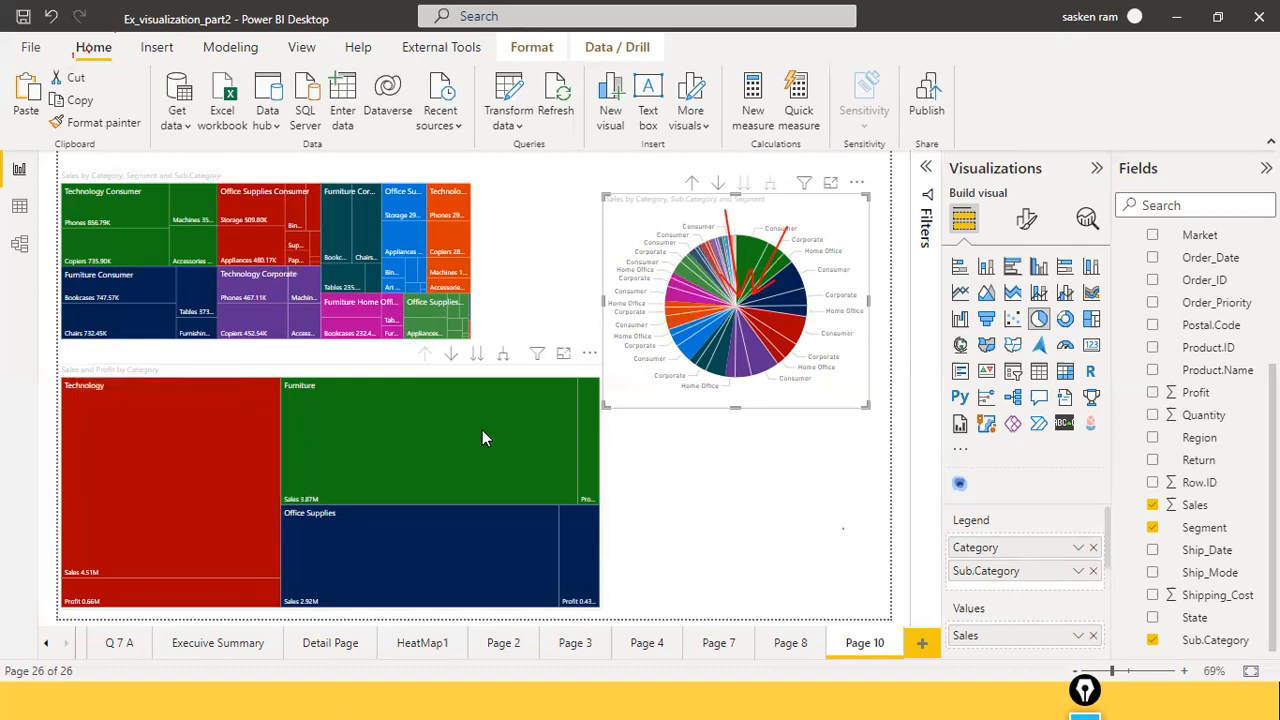
pyautogui.click(570, 465)
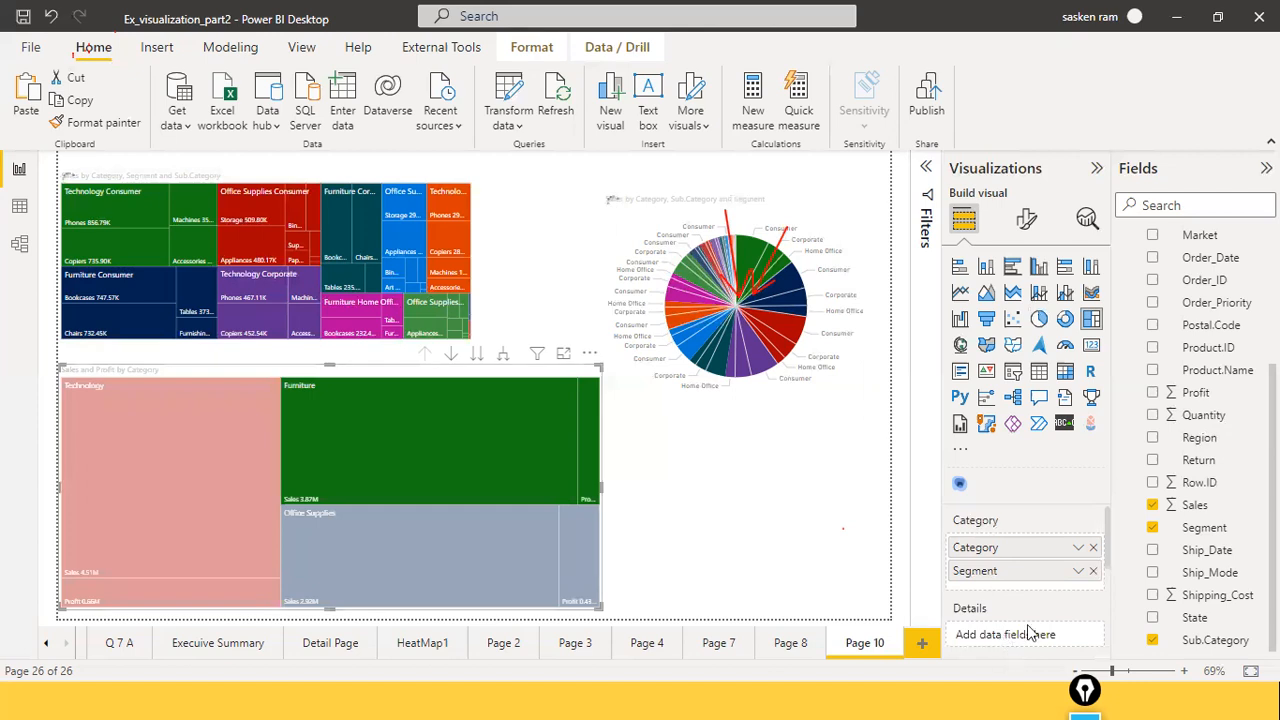
pyautogui.moveTo(1107, 551); pyautogui.dragTo(1107, 640)
pyautogui.scroll(1, 1029, 588)
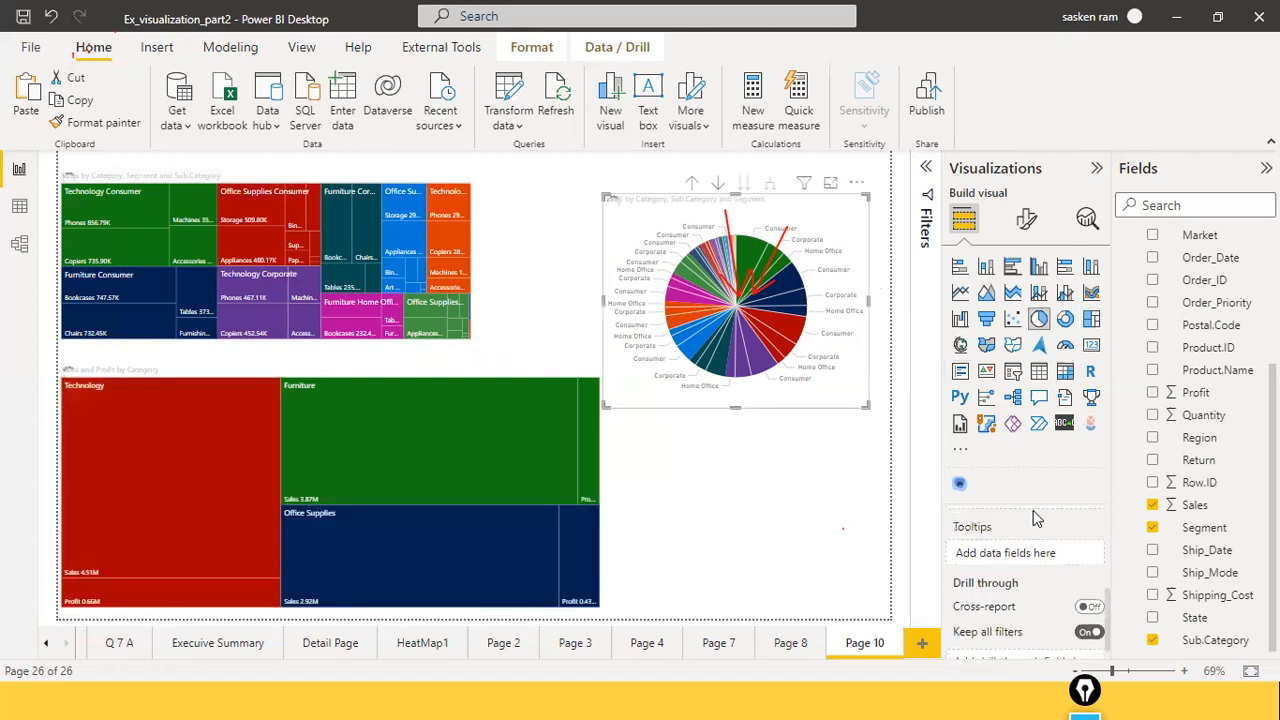
# Review the pie chart's legend, values and details fields, and compare its slice details with those of the upper treemap's rectangles
pyautogui.scroll(1, 1034, 588)
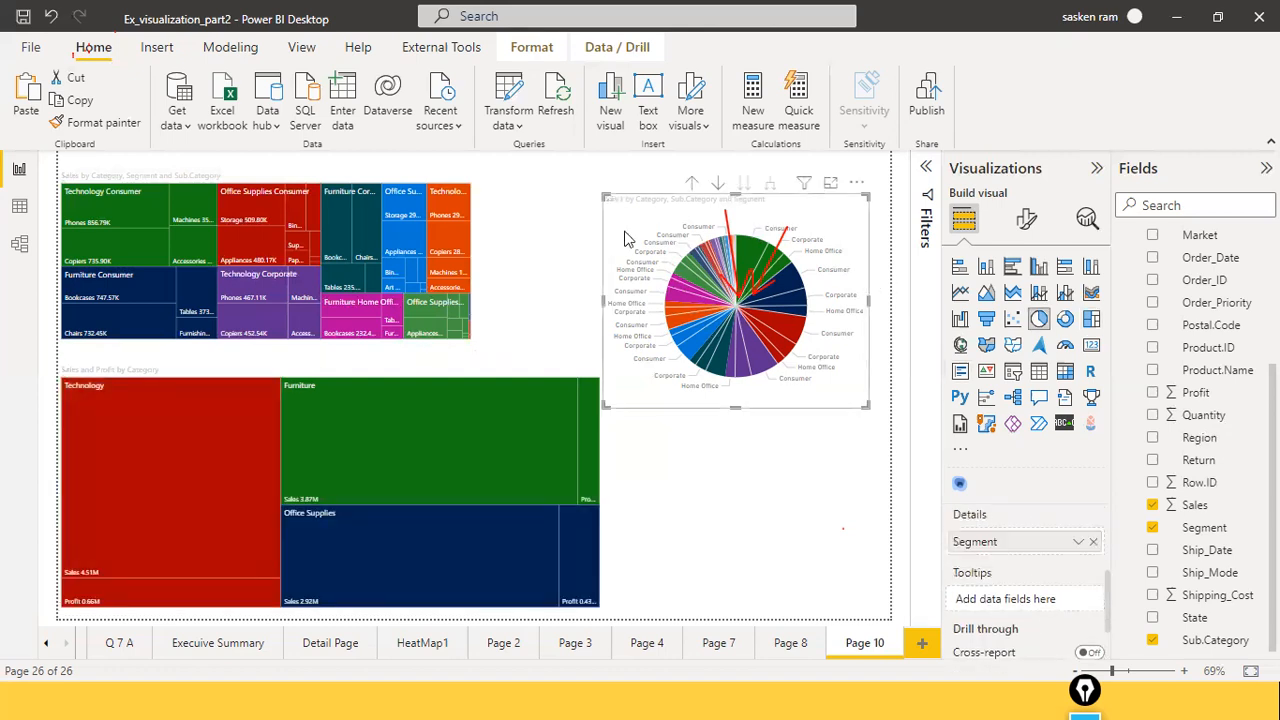
pyautogui.scroll(1, 1014, 537)
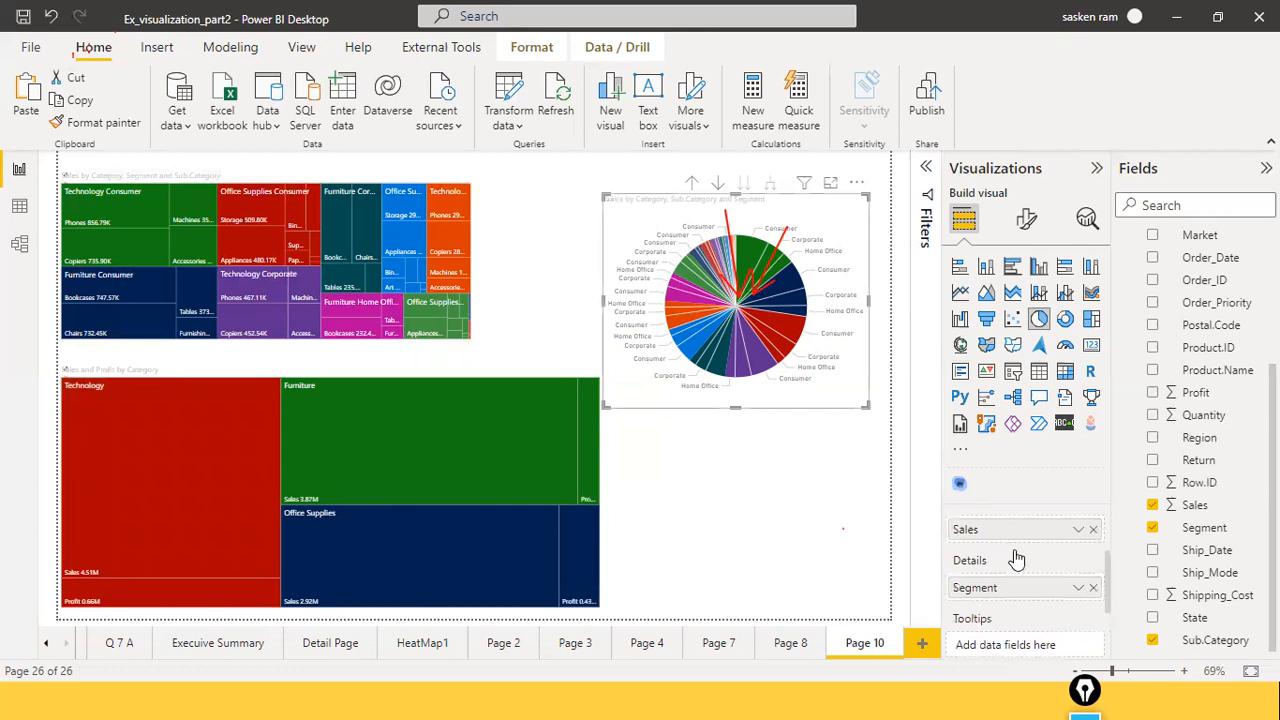
pyautogui.scroll(2, 990, 565)
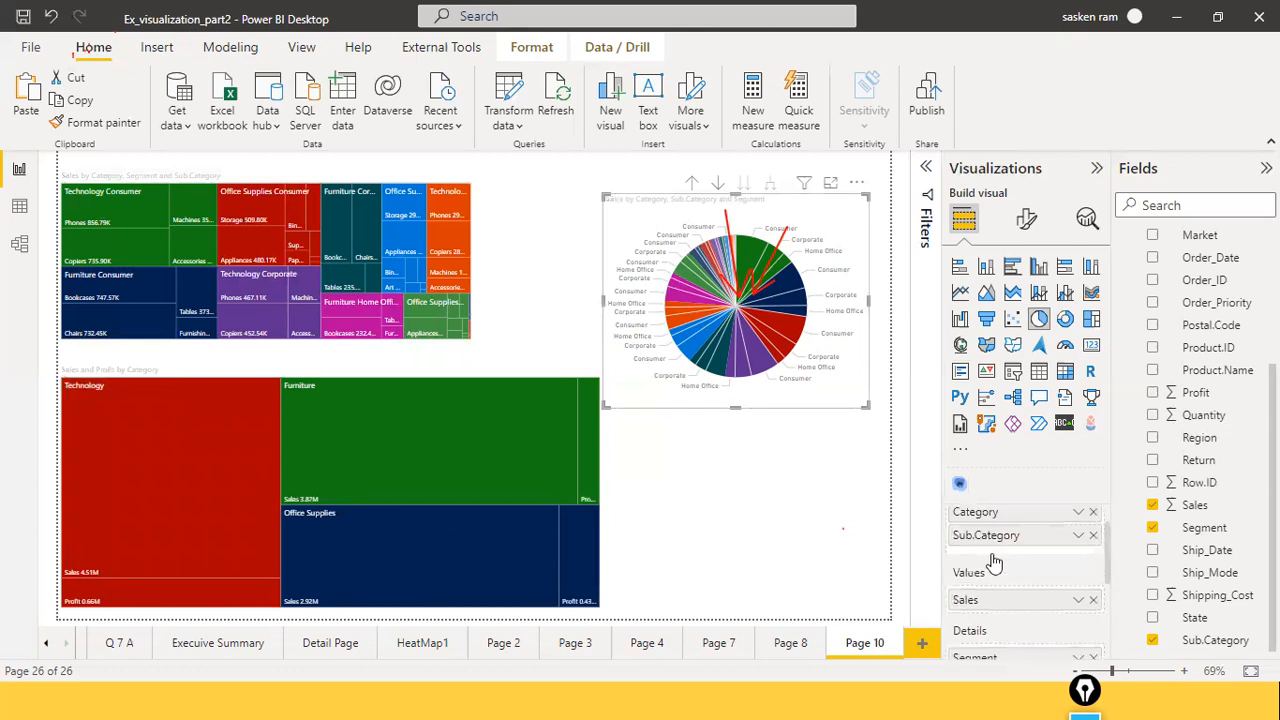
pyautogui.scroll(1, 993, 565)
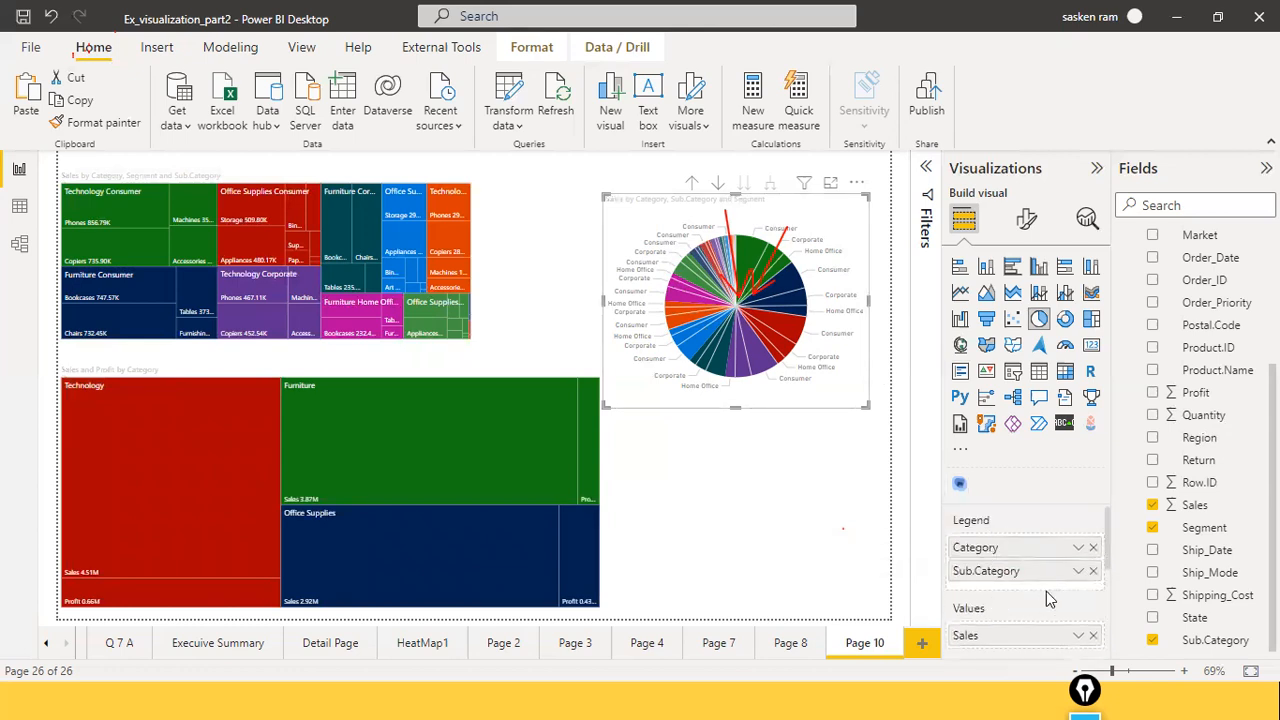
pyautogui.scroll(-3, 1047, 598)
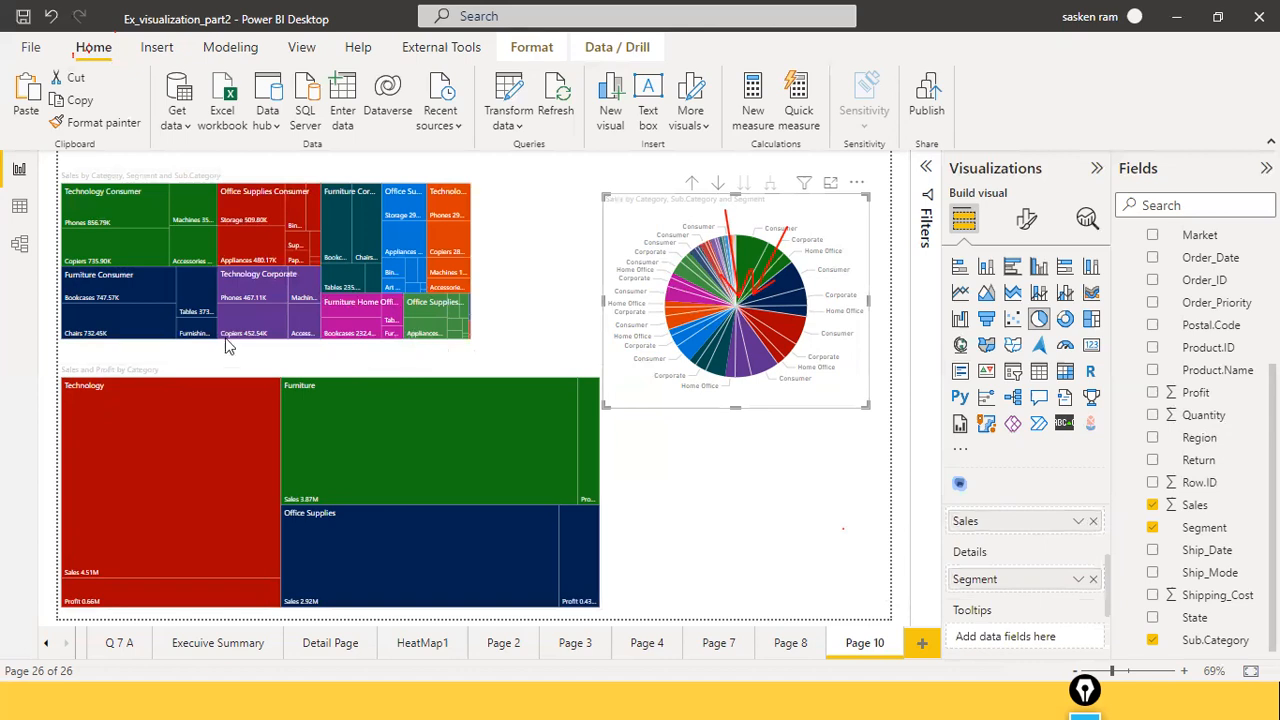
pyautogui.moveTo(312, 310)
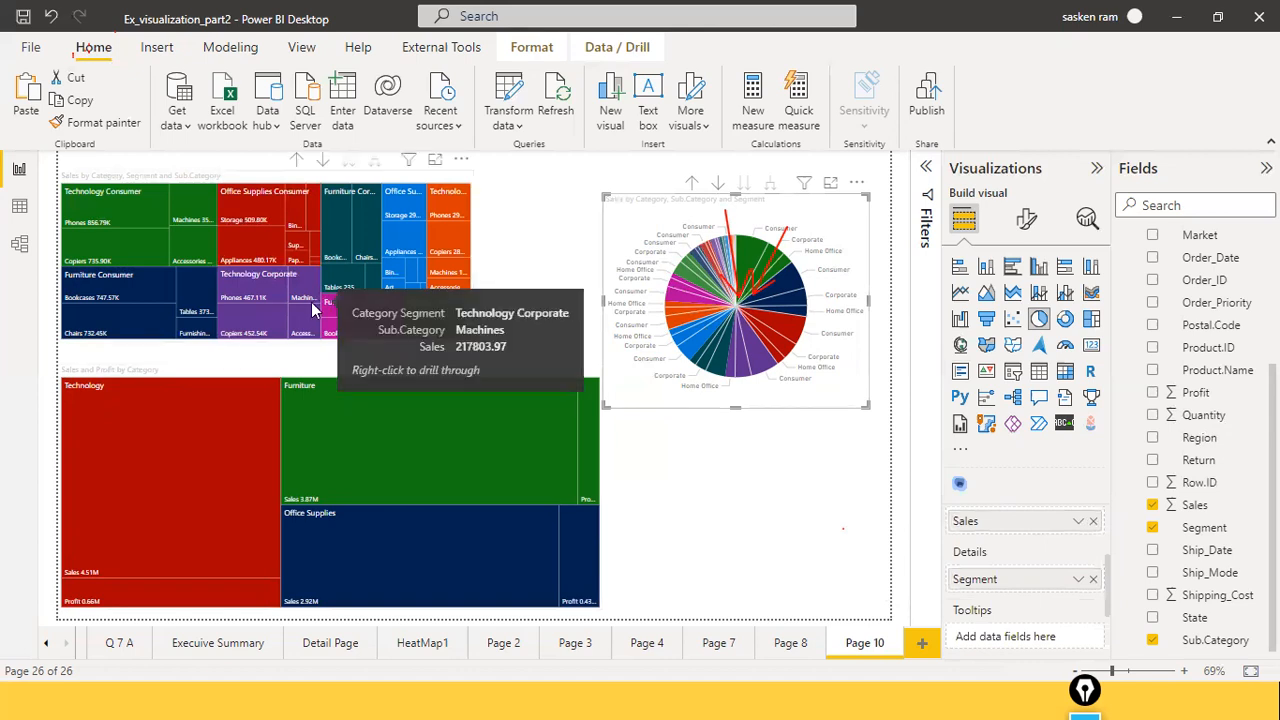
pyautogui.moveTo(760, 290)
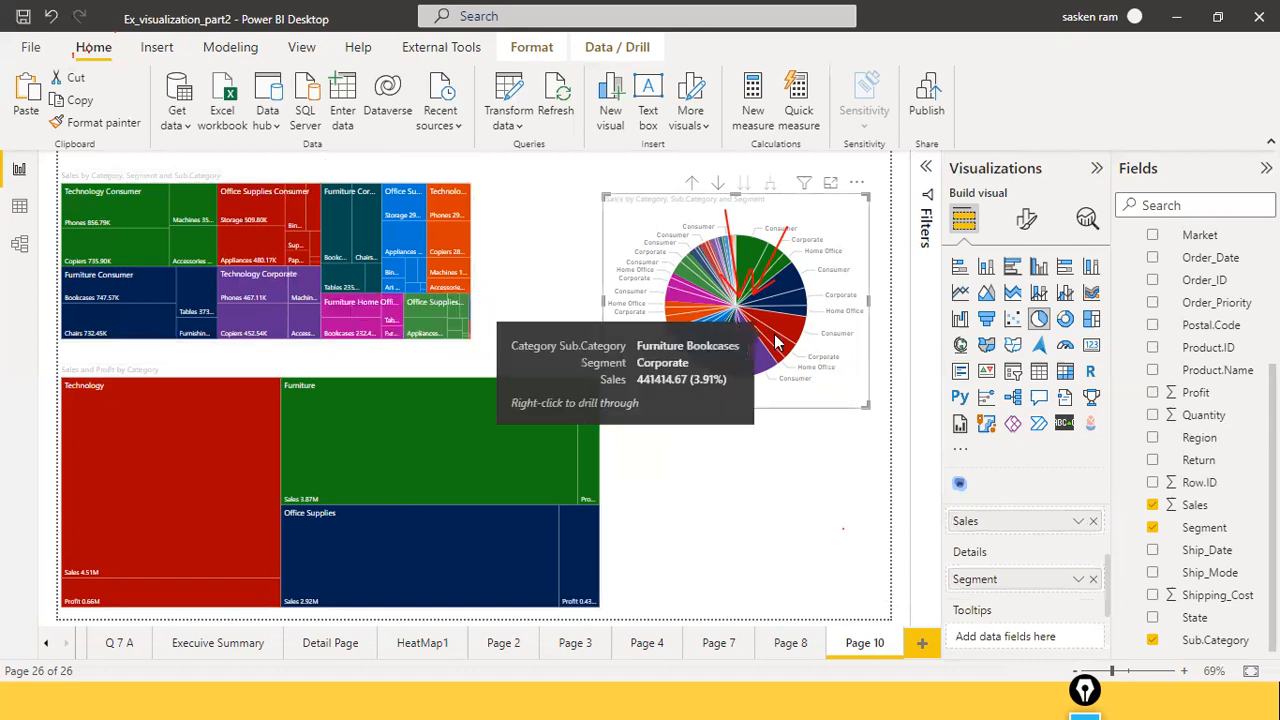